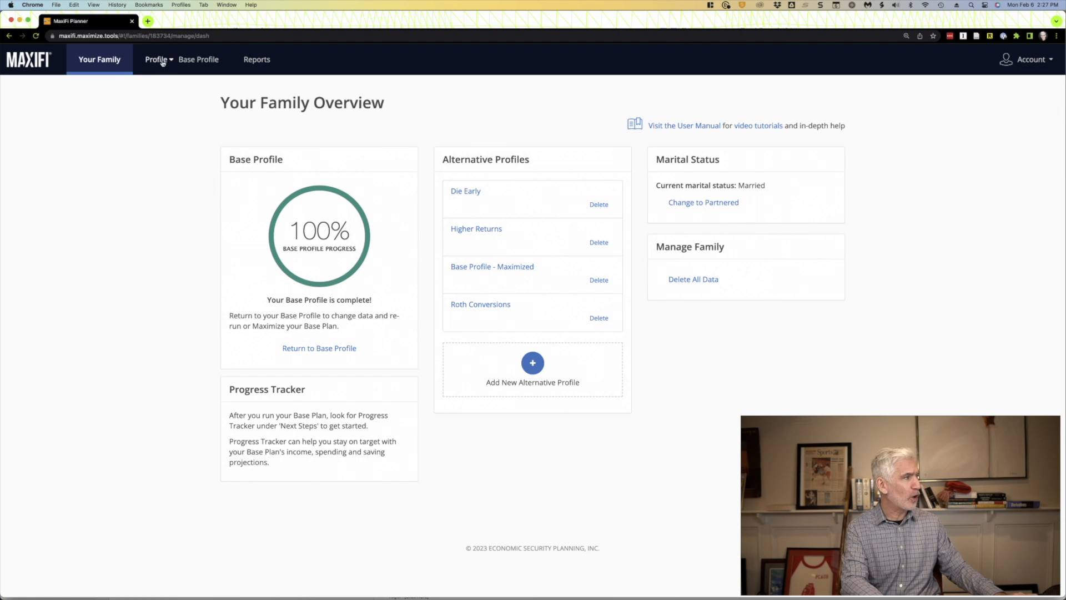
- Open the Base Profile and review the first spouse's details, earnings and Social Security record, plus the second spouse's personal details
{"action": "left_click", "coordinate": [198, 67]}
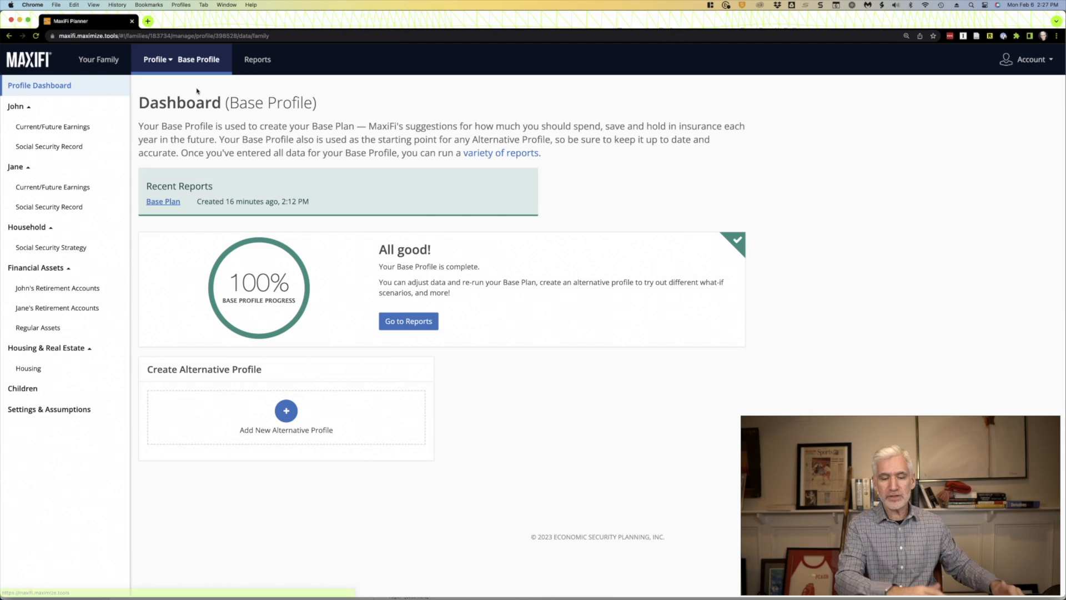
{"action": "left_click", "coordinate": [93, 127]}
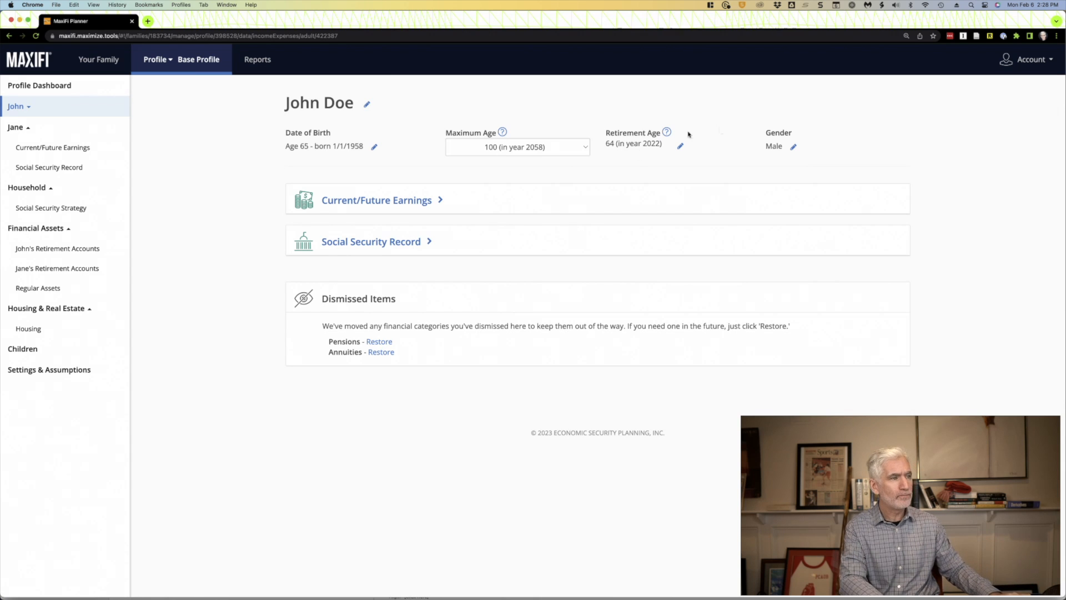
{"action": "left_click", "coordinate": [333, 201]}
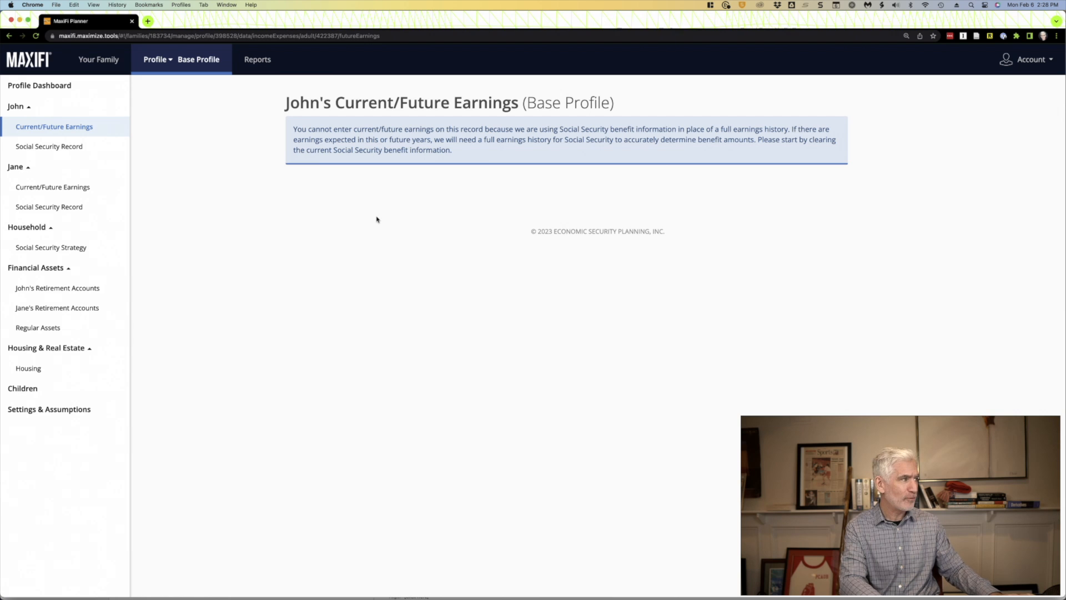
{"action": "left_click", "coordinate": [38, 146]}
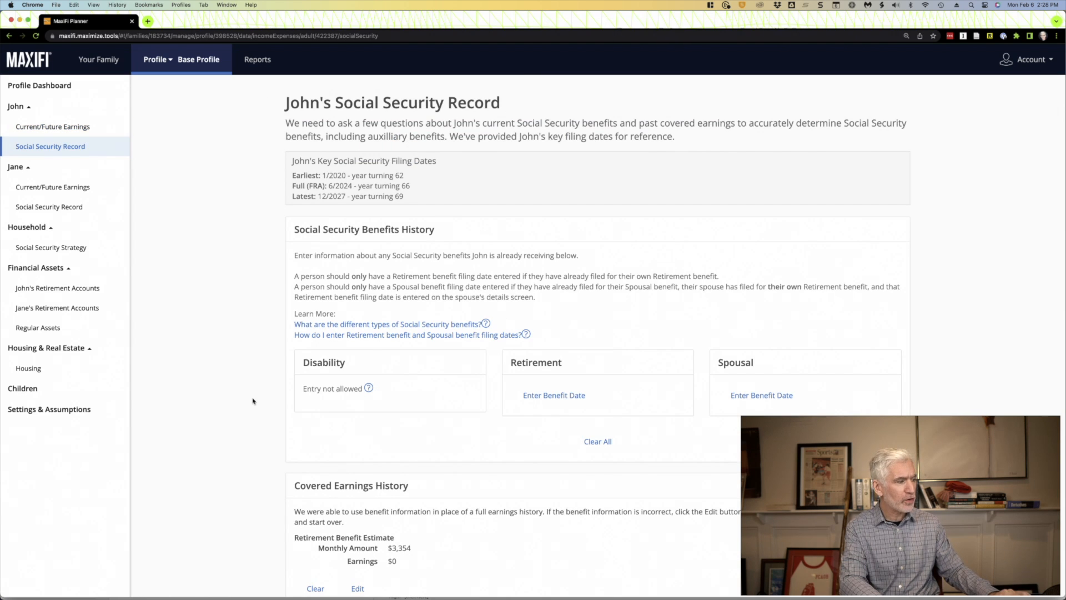
{"action": "scroll", "coordinate": [253, 401], "scroll_direction": "down", "scroll_amount": 3}
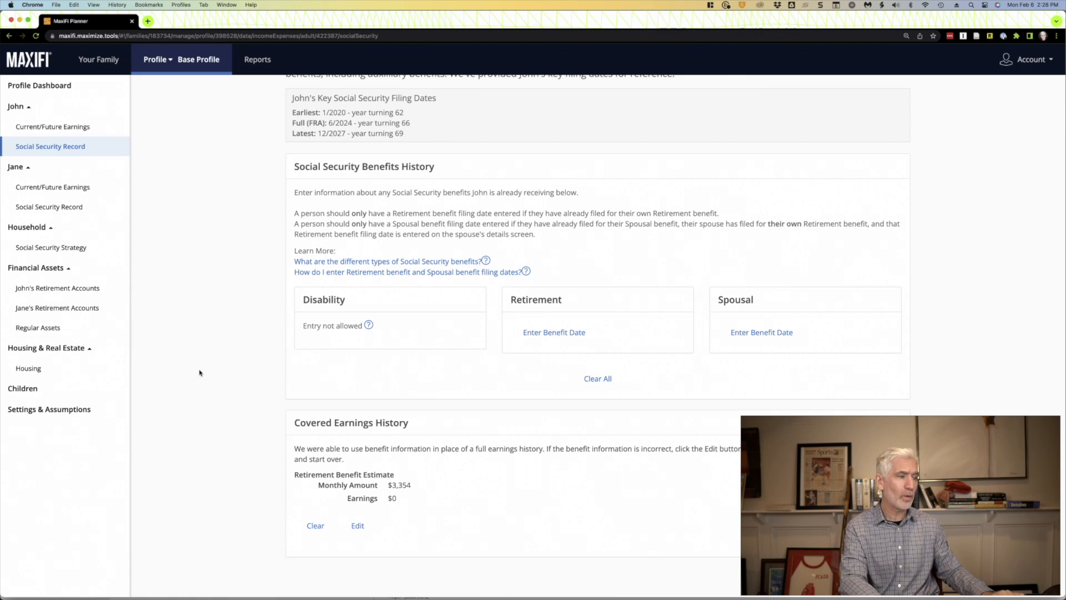
{"action": "scroll", "coordinate": [200, 372], "scroll_direction": "up", "scroll_amount": 1}
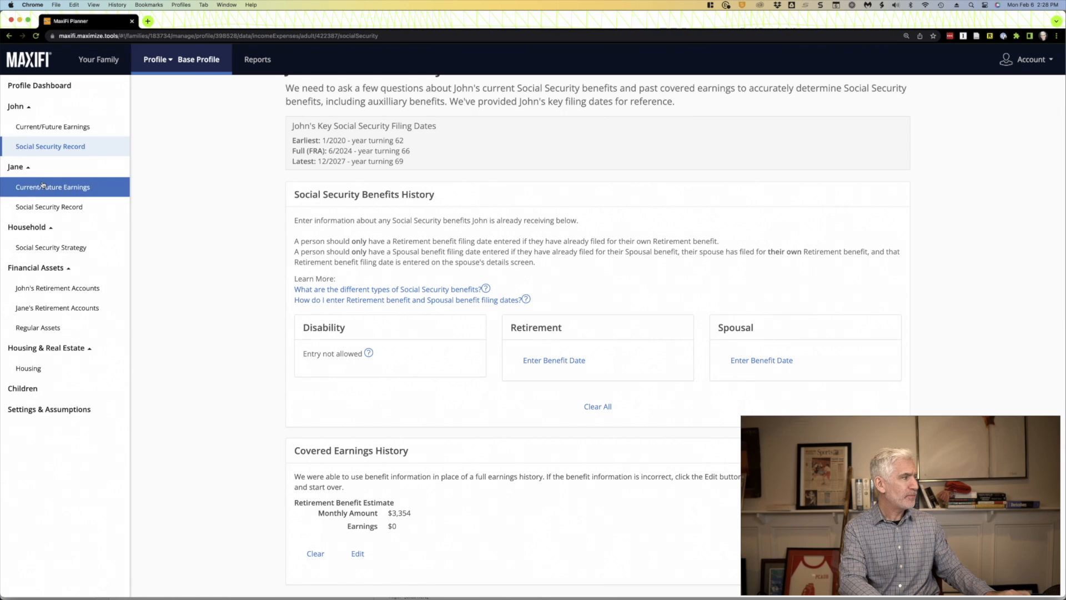
{"action": "left_click", "coordinate": [24, 170]}
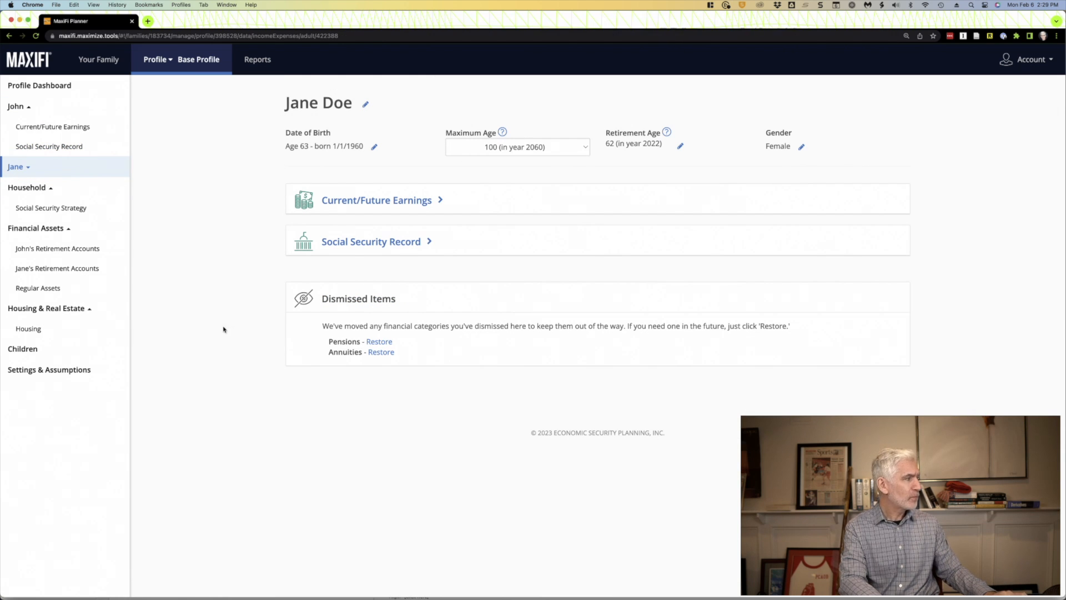
- Examine the first spouse's IRA account settings, including assets, contributions, Roth conversions and special withdrawals, plus the second spouse's retirement accounts
{"action": "left_click", "coordinate": [66, 250]}
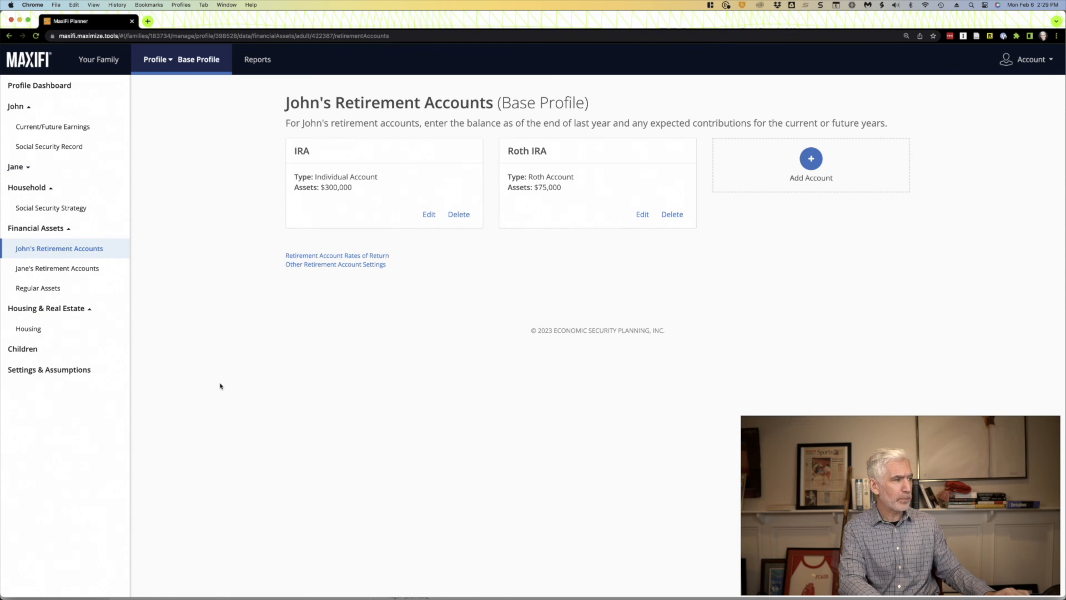
{"action": "left_click", "coordinate": [428, 215]}
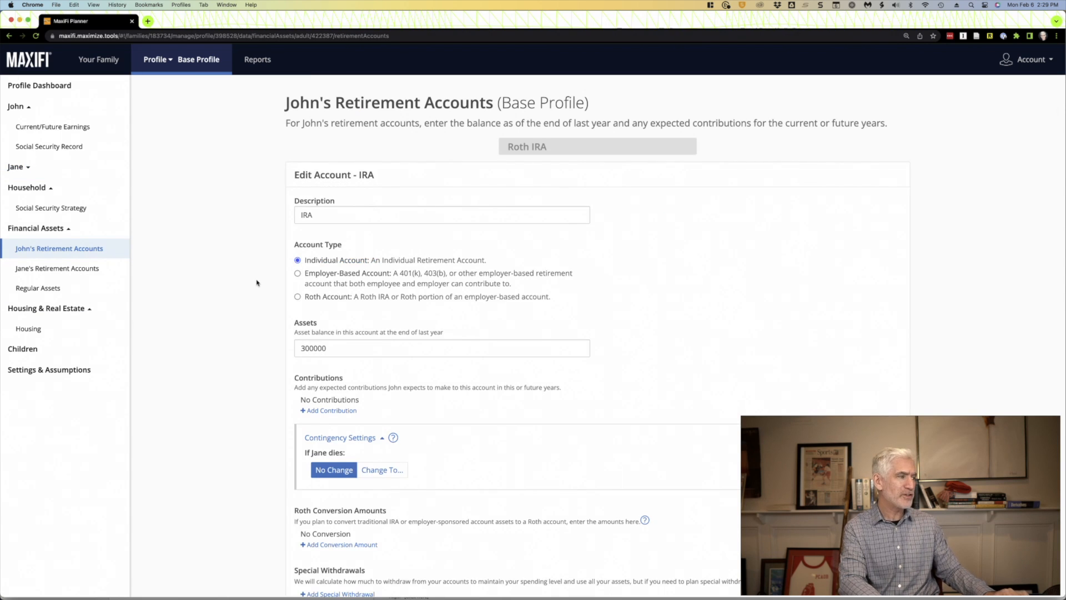
{"action": "scroll", "coordinate": [255, 281], "scroll_direction": "down", "scroll_amount": 1}
{"action": "left_click", "coordinate": [328, 176]}
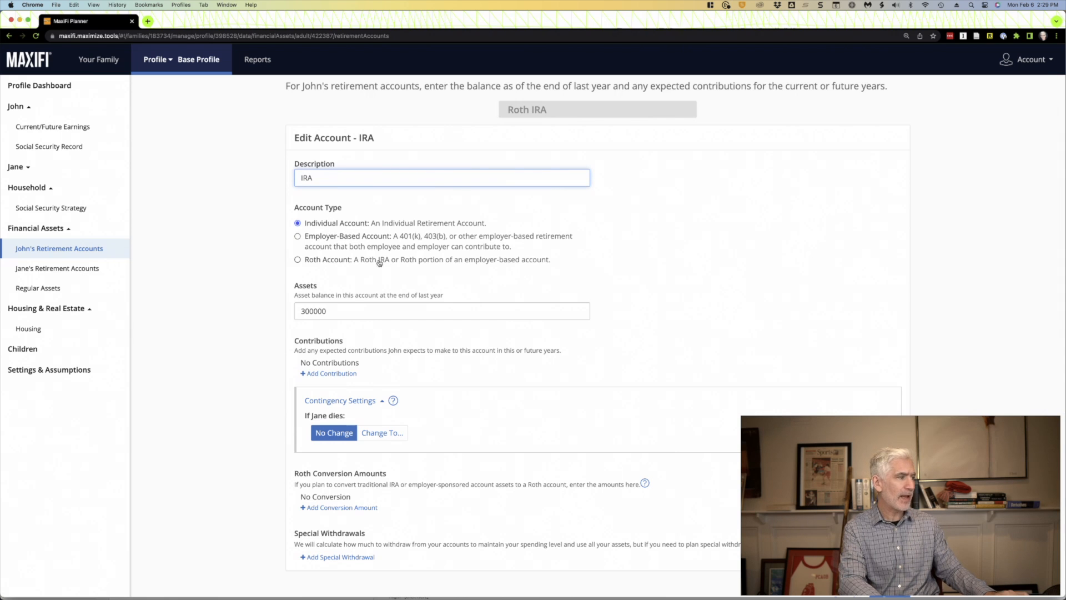
{"action": "scroll", "coordinate": [261, 349], "scroll_direction": "down", "scroll_amount": 1}
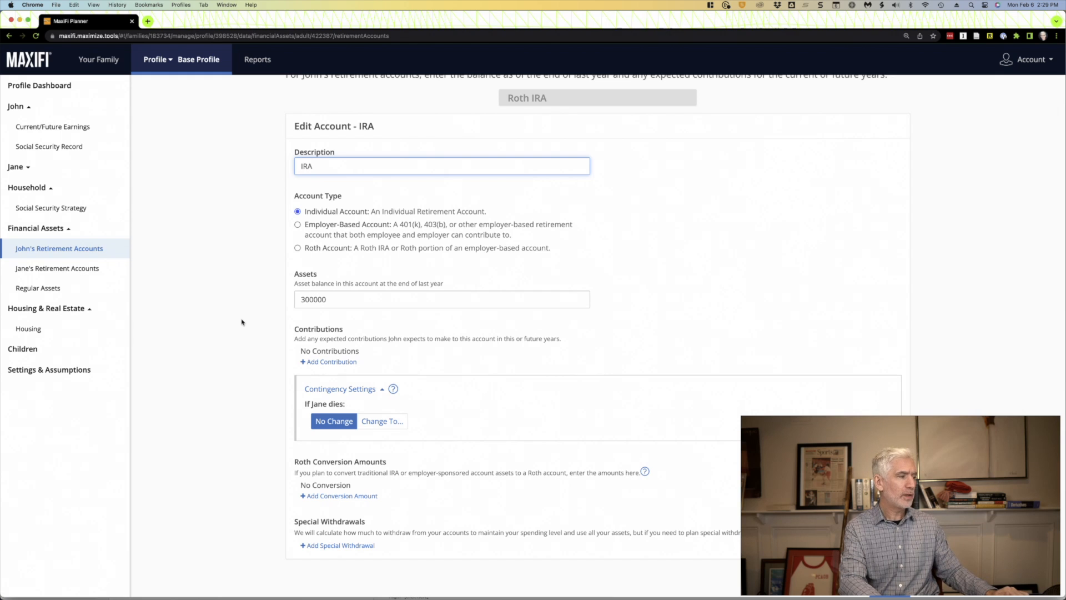
{"action": "scroll", "coordinate": [242, 322], "scroll_direction": "down", "scroll_amount": 1}
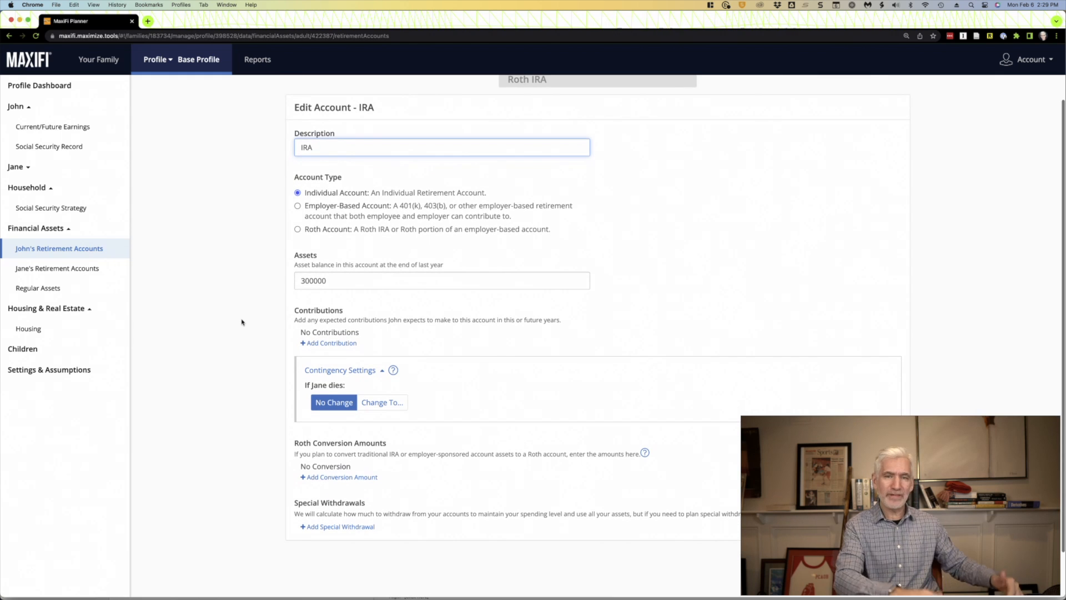
{"action": "scroll", "coordinate": [242, 322], "scroll_direction": "down", "scroll_amount": 1}
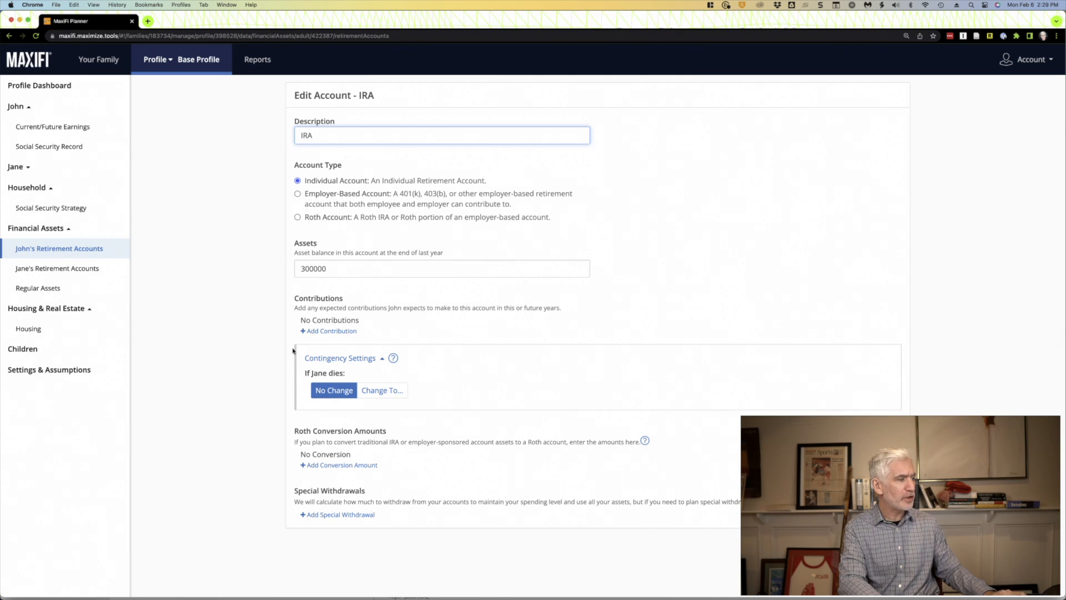
{"action": "scroll", "coordinate": [207, 369], "scroll_direction": "down", "scroll_amount": 2}
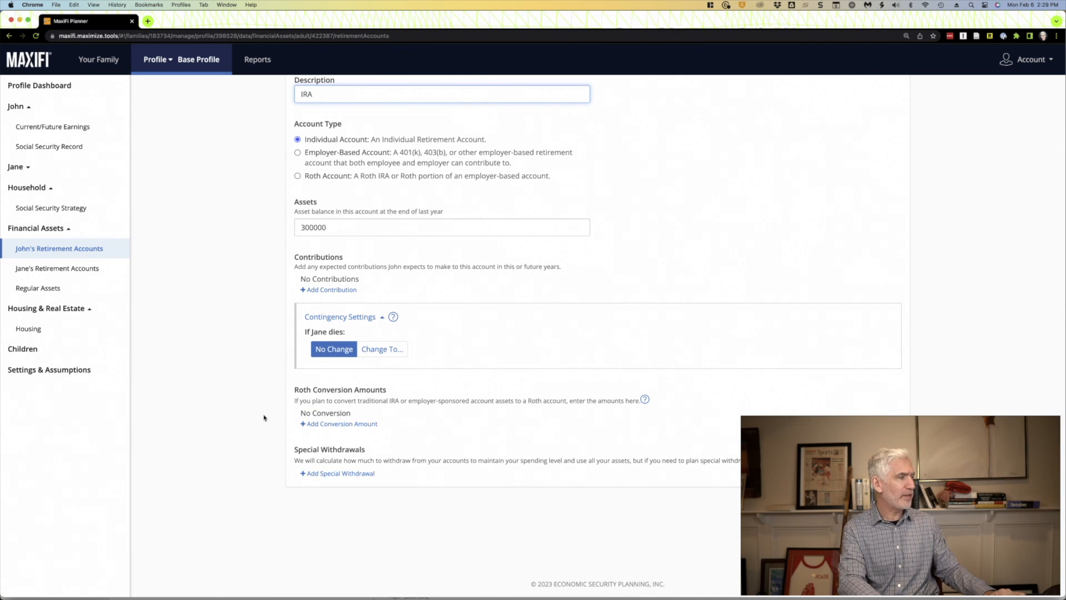
{"action": "scroll", "coordinate": [264, 418], "scroll_direction": "up", "scroll_amount": 2}
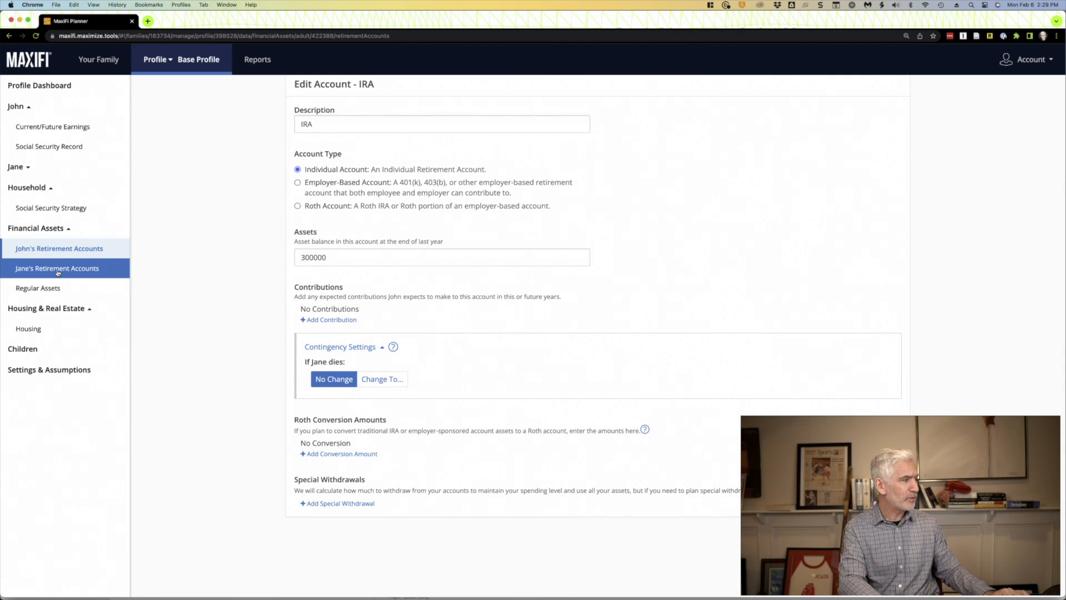
{"action": "left_click", "coordinate": [58, 269]}
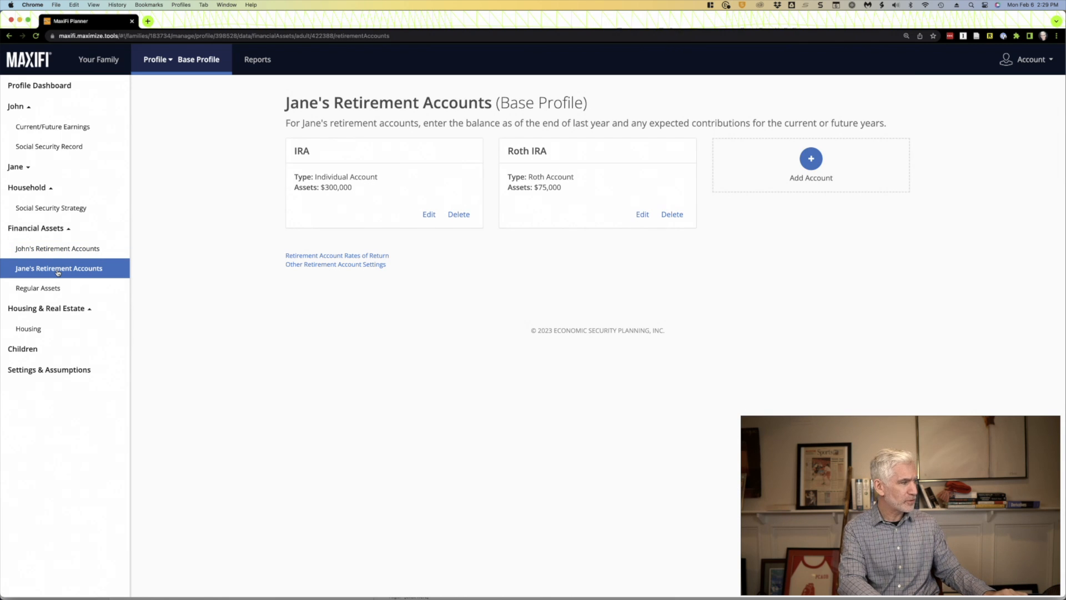
- Open the Taxable brokerage account among the regular assets and check its type, balance and reserve fund setting
{"action": "left_click", "coordinate": [48, 288]}
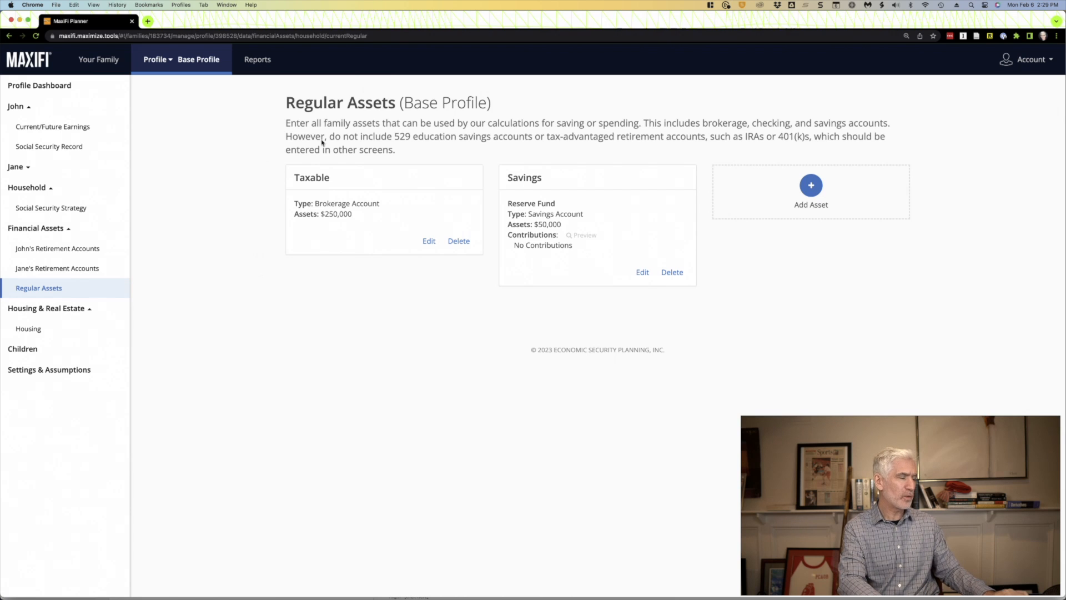
{"action": "left_click", "coordinate": [427, 241]}
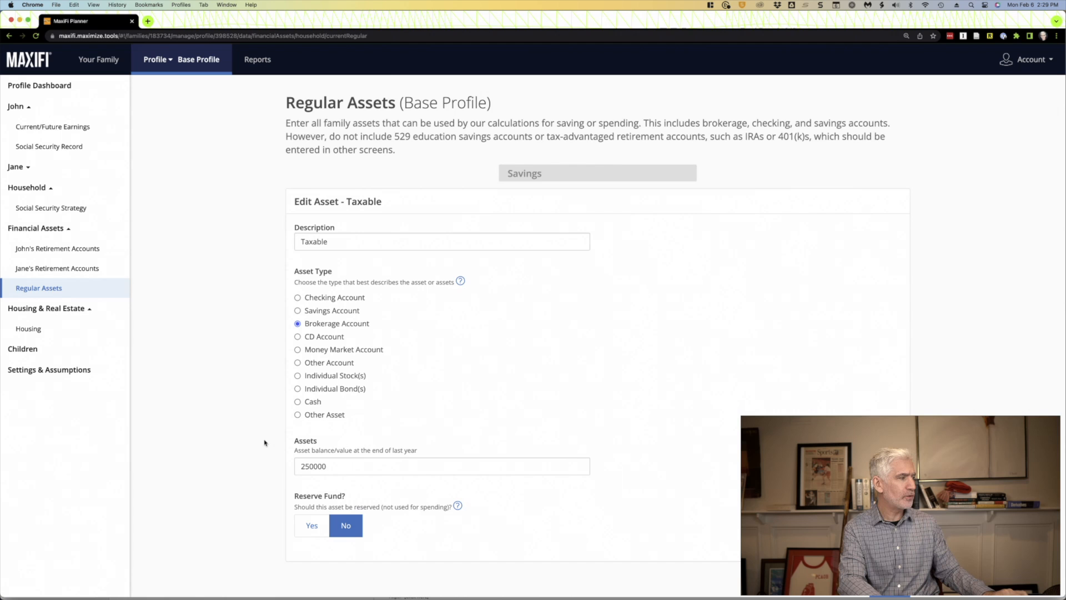
{"action": "left_click", "coordinate": [67, 308]}
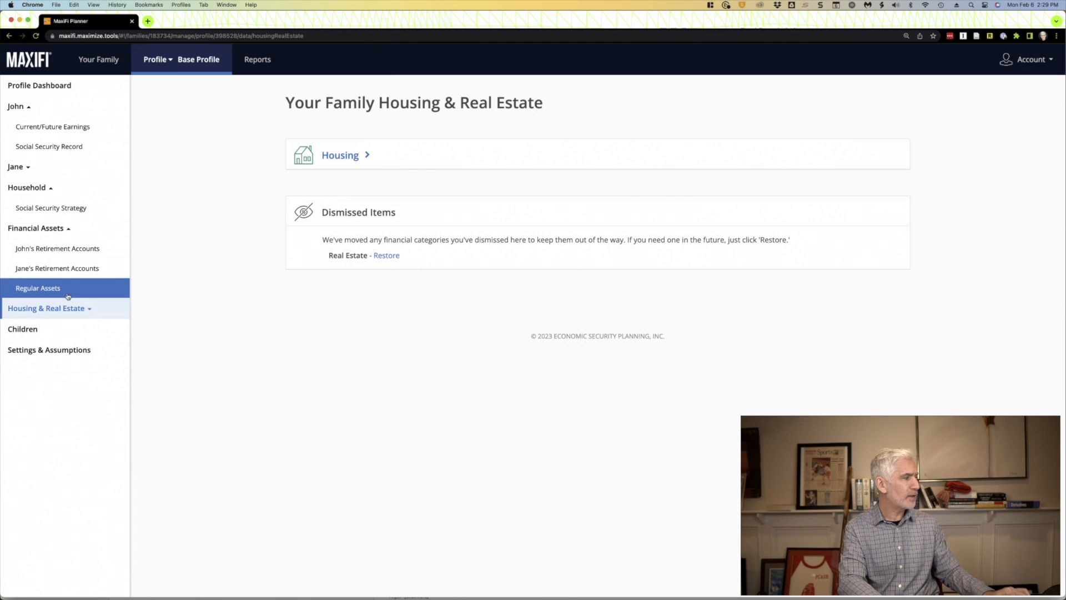
- Open the Savings account among the regular assets and check its type, balance, reserve fund setting and contributions
{"action": "left_click", "coordinate": [118, 282]}
{"action": "left_click", "coordinate": [642, 272]}
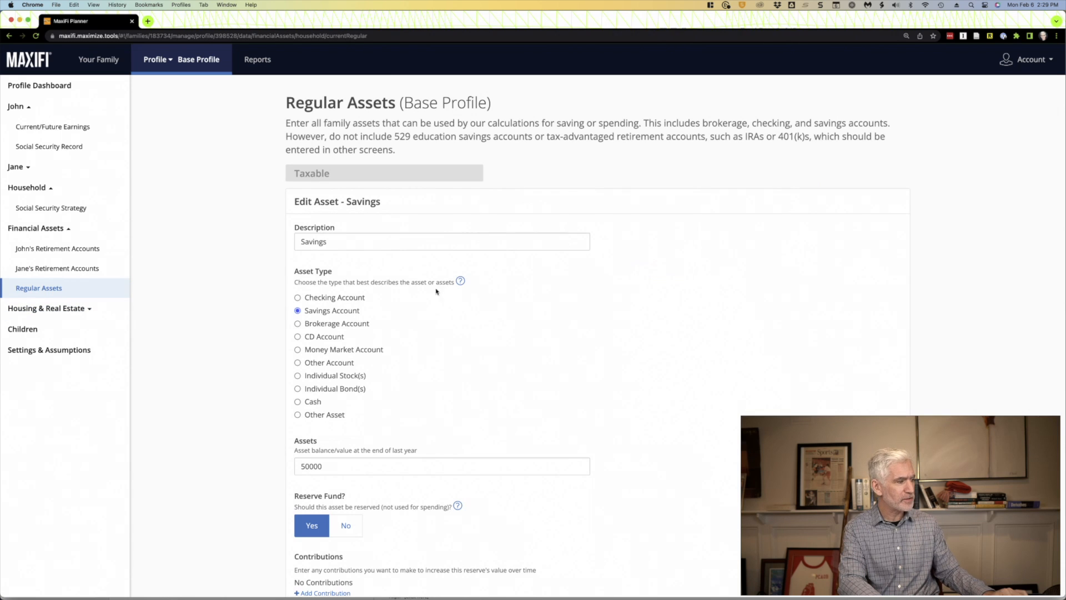
{"action": "scroll", "coordinate": [277, 308], "scroll_direction": "down", "scroll_amount": 3}
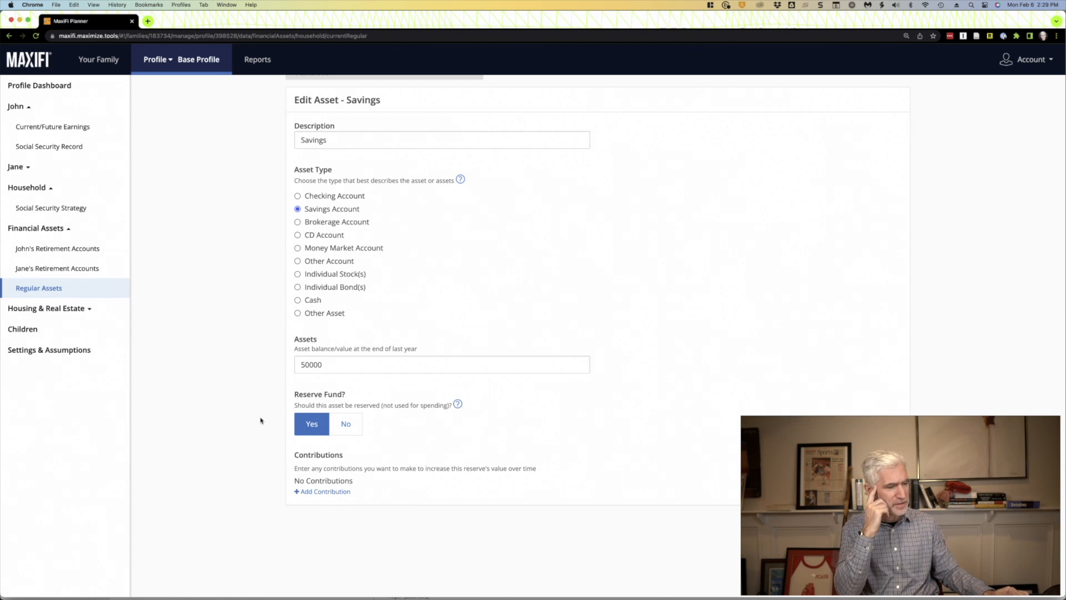
{"action": "scroll", "coordinate": [260, 420], "scroll_direction": "up", "scroll_amount": 3}
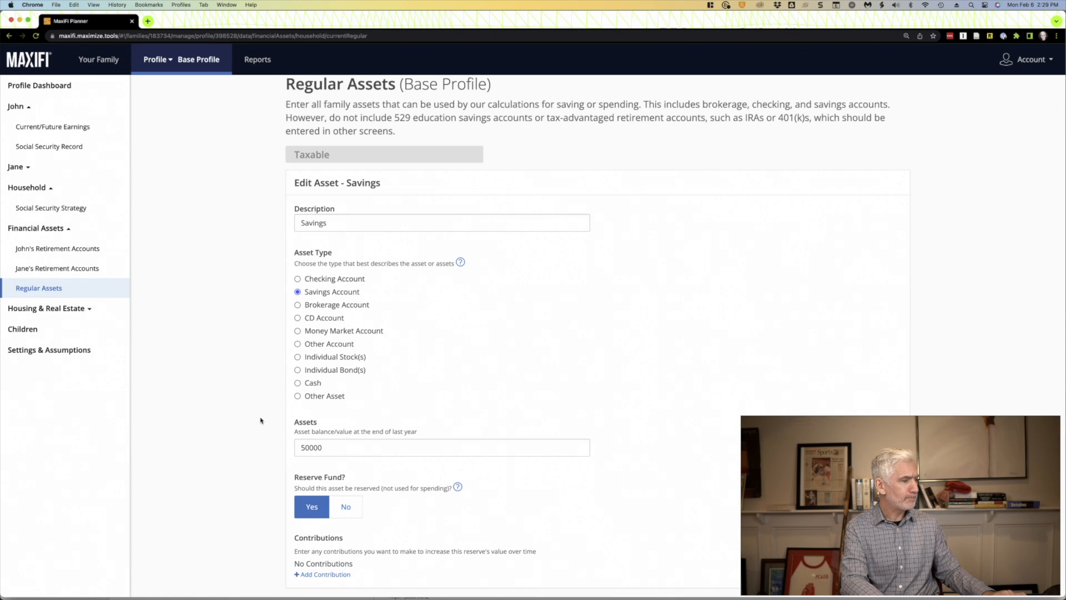
{"action": "scroll", "coordinate": [260, 421], "scroll_direction": "up", "scroll_amount": 1}
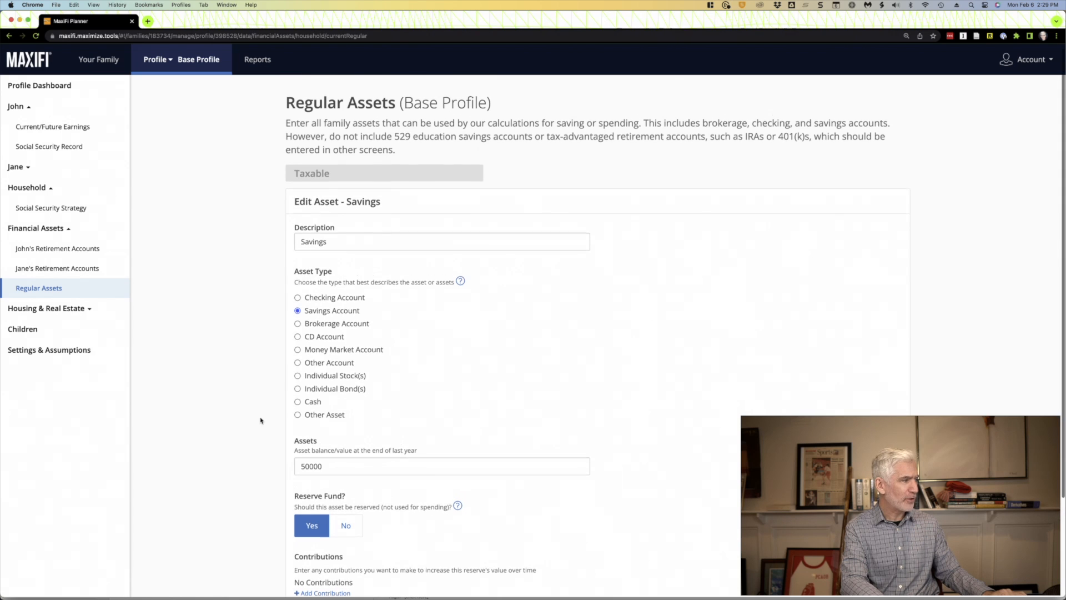
- Review the primary residence's rent, state, expense and contingency entries in the Housing section, plus the Children section
{"action": "left_click", "coordinate": [74, 310]}
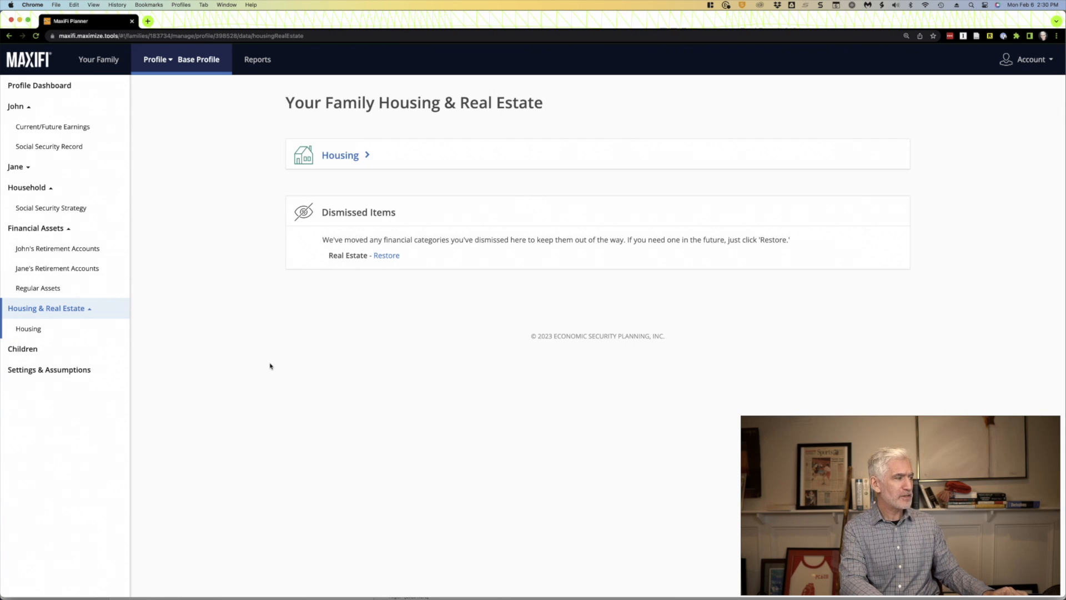
{"action": "left_click", "coordinate": [333, 160]}
{"action": "left_click", "coordinate": [429, 321]}
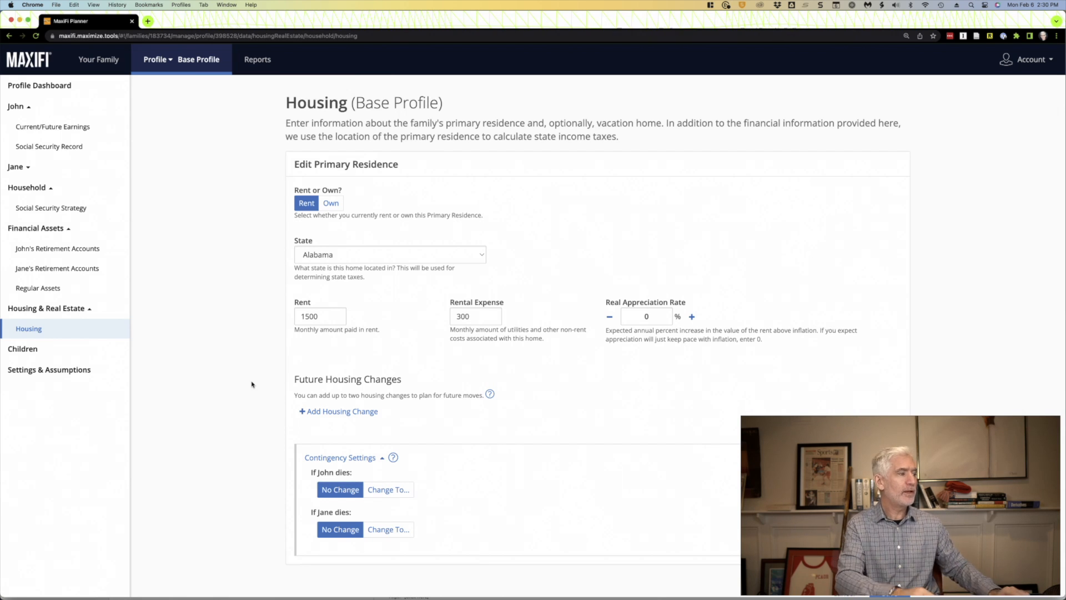
{"action": "scroll", "coordinate": [230, 382], "scroll_direction": "down", "scroll_amount": 1}
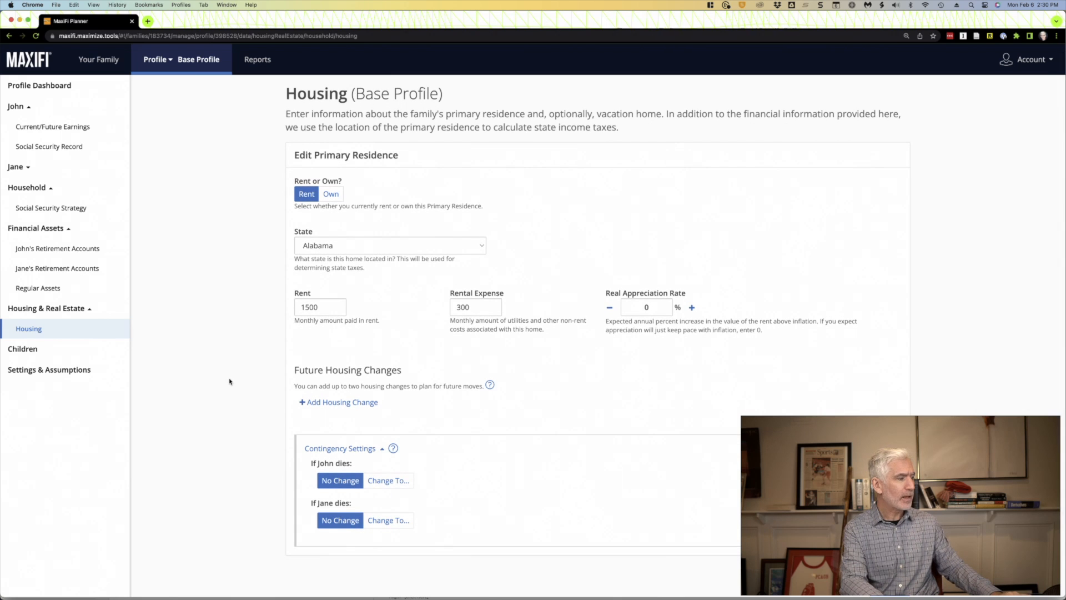
{"action": "scroll", "coordinate": [231, 382], "scroll_direction": "down", "scroll_amount": 1}
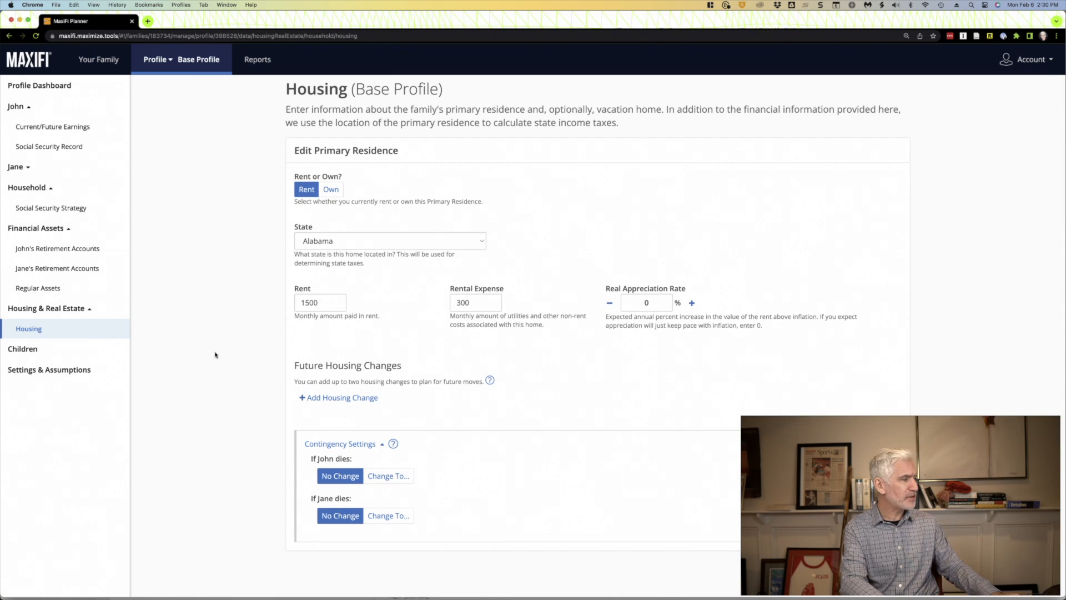
{"action": "left_click", "coordinate": [27, 350]}
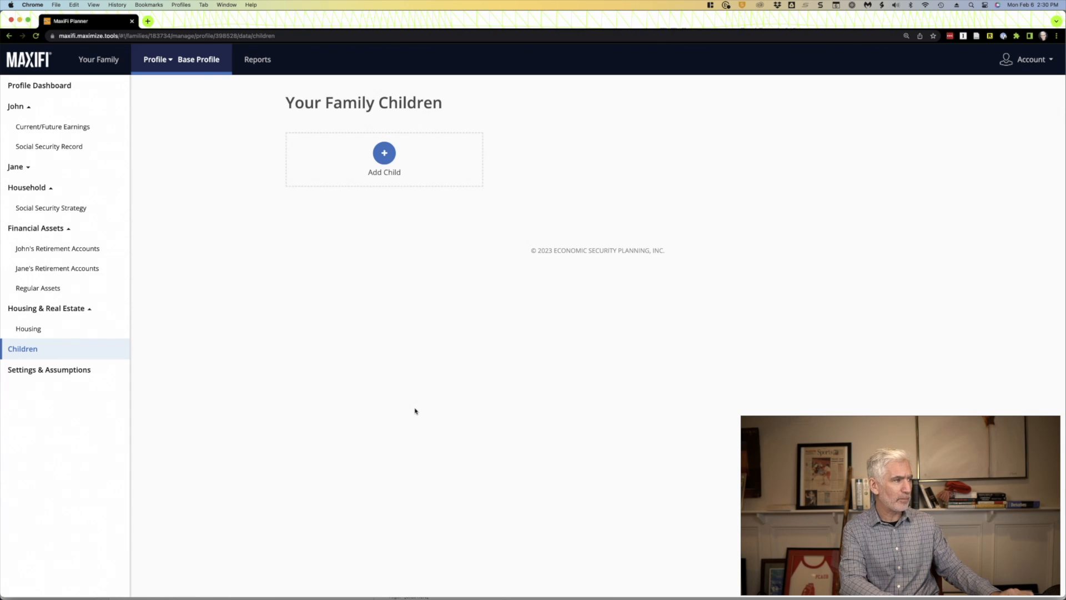
- Examine the inflation rate and the nominal safe rates of return for regular and retirement assets in the profile's assumptions
{"action": "left_click", "coordinate": [61, 377]}
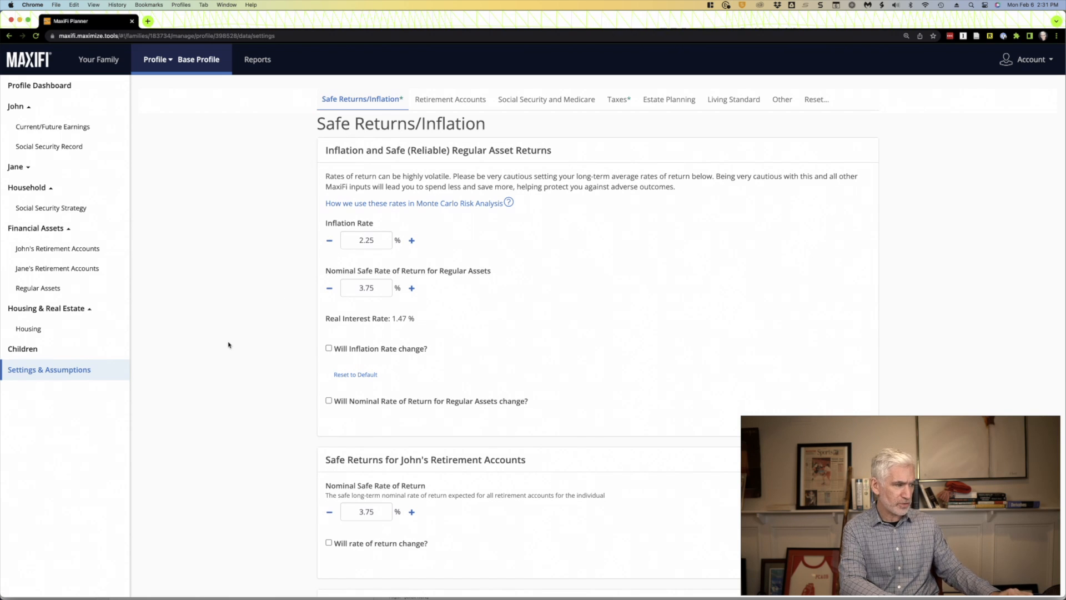
{"action": "left_click", "coordinate": [385, 242]}
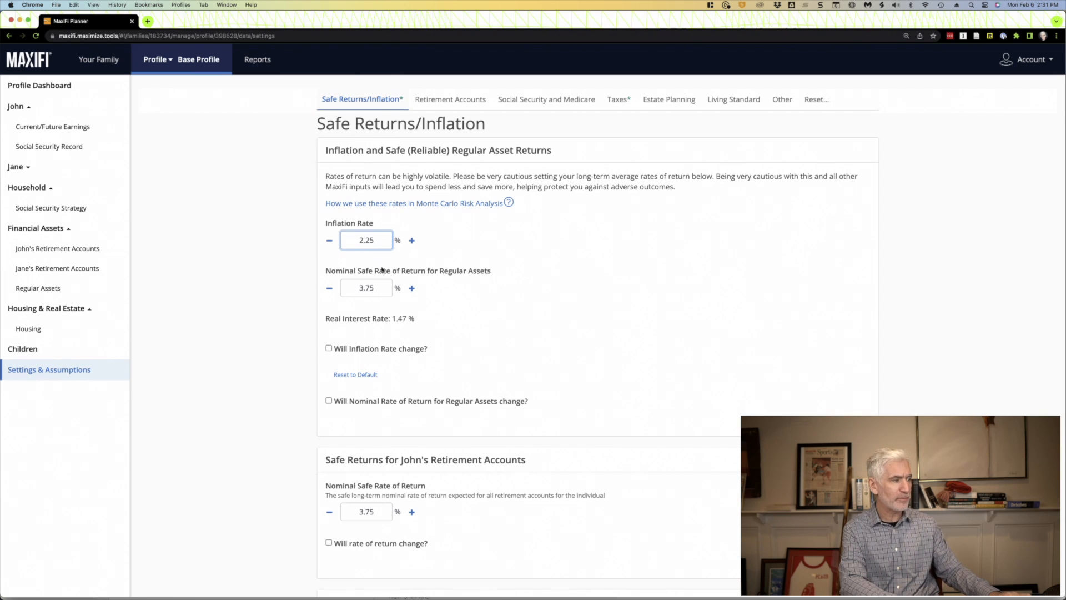
{"action": "left_click", "coordinate": [379, 286]}
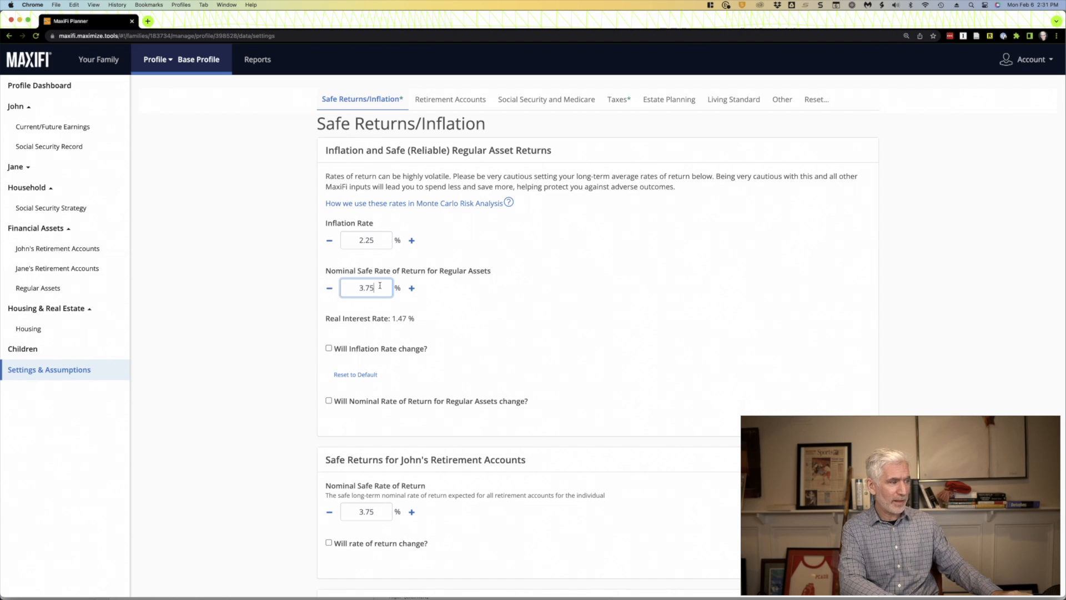
{"action": "left_click", "coordinate": [263, 334]}
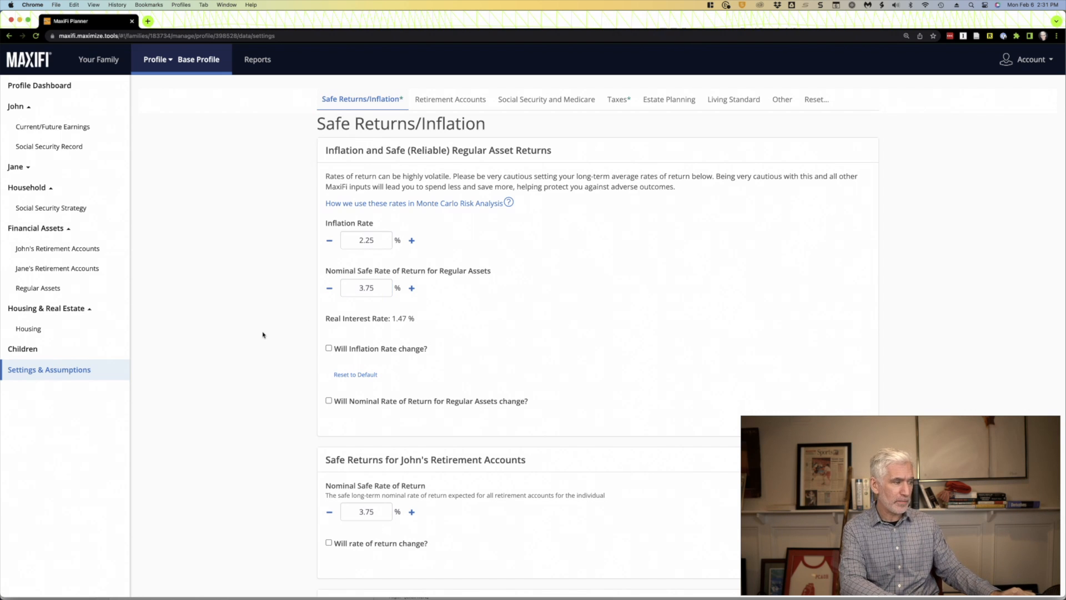
{"action": "scroll", "coordinate": [263, 334], "scroll_direction": "down", "scroll_amount": 5}
{"action": "scroll", "coordinate": [263, 334], "scroll_direction": "up", "scroll_amount": 3}
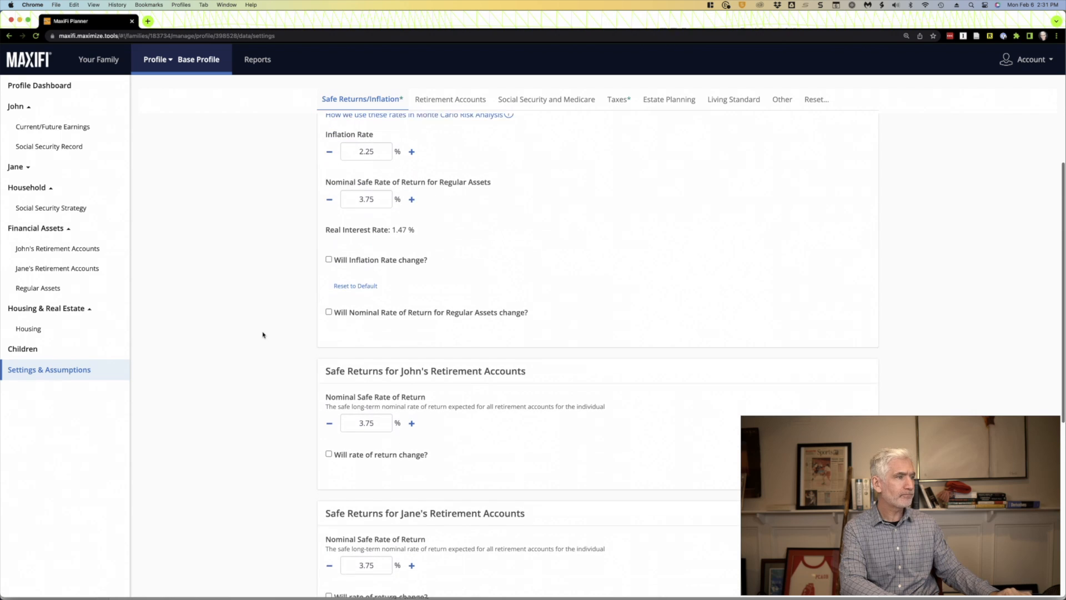
{"action": "scroll", "coordinate": [263, 334], "scroll_direction": "up", "scroll_amount": 2}
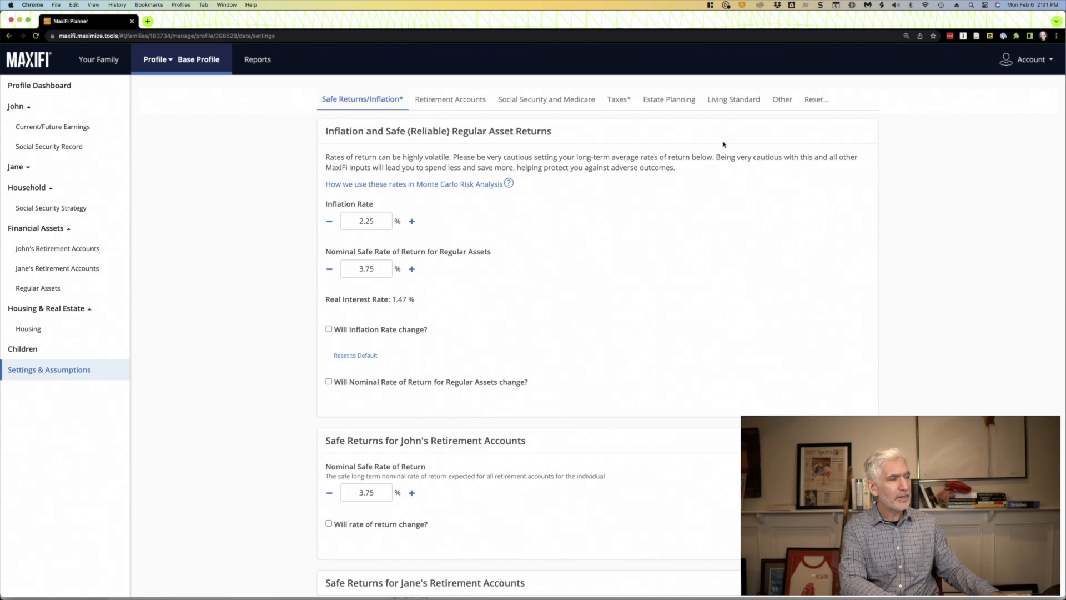
- Review the Living Standard assumptions, focusing on the Economies of Shared Living factor for two people
{"action": "left_click", "coordinate": [733, 105]}
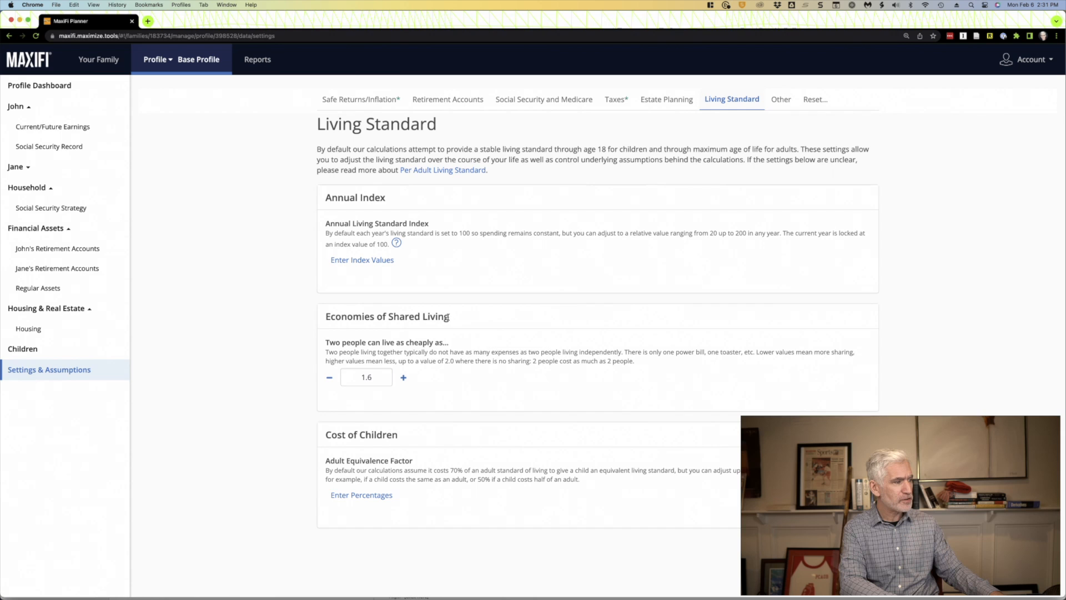
{"action": "left_click_drag", "start_coordinate": [453, 318], "coordinate": [323, 320]}
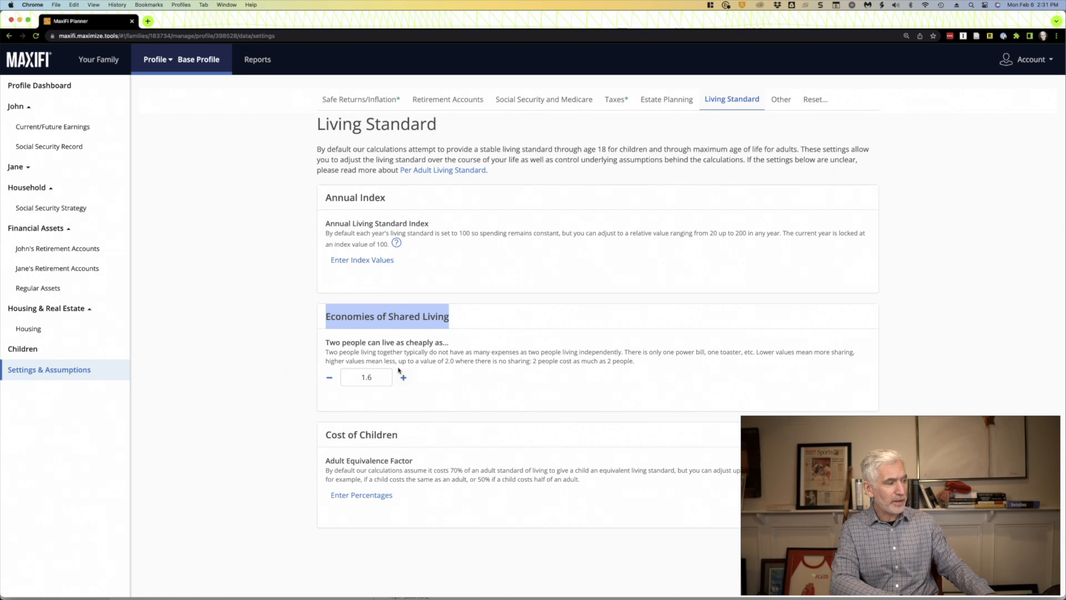
{"action": "left_click", "coordinate": [367, 377]}
{"action": "left_click", "coordinate": [256, 376]}
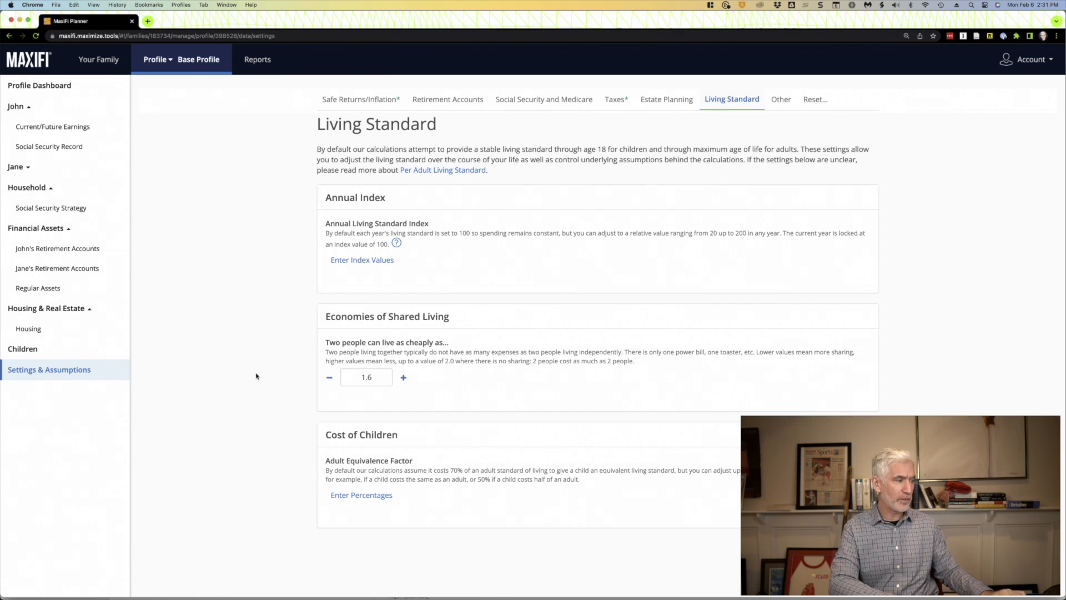
{"action": "left_click", "coordinate": [388, 376]}
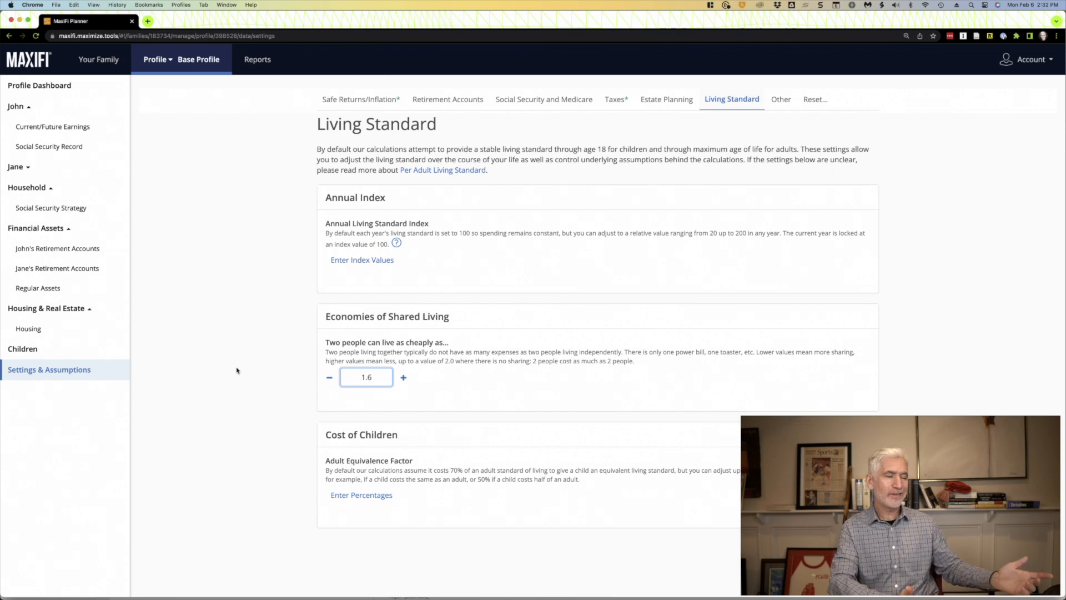
- Run the Base Plan report for the Base Profile and look over its Lifetime Balance Sheet
{"action": "left_click", "coordinate": [258, 61]}
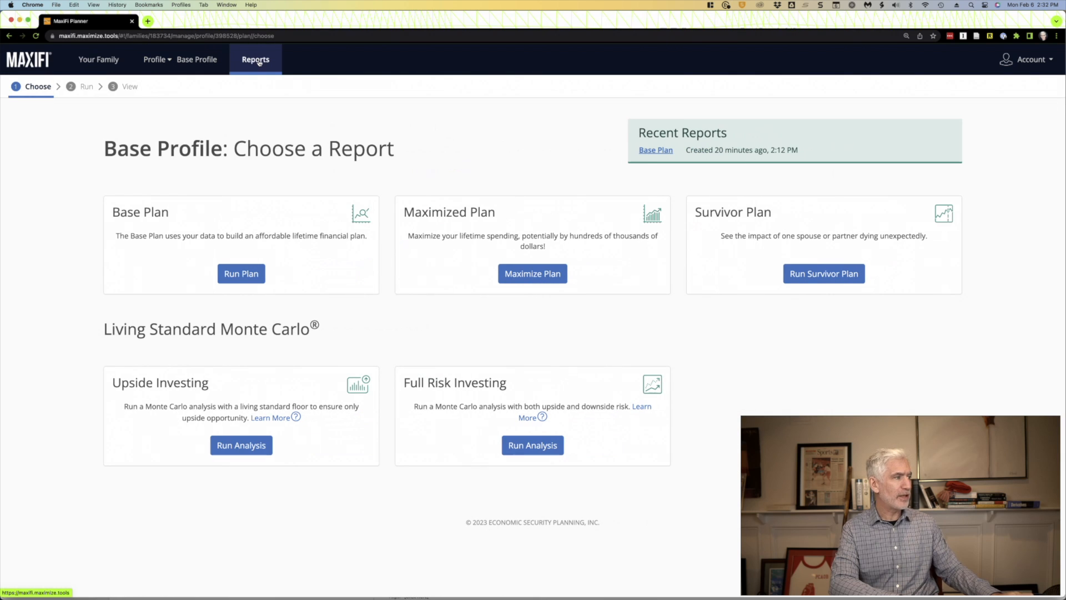
{"action": "left_click", "coordinate": [242, 275]}
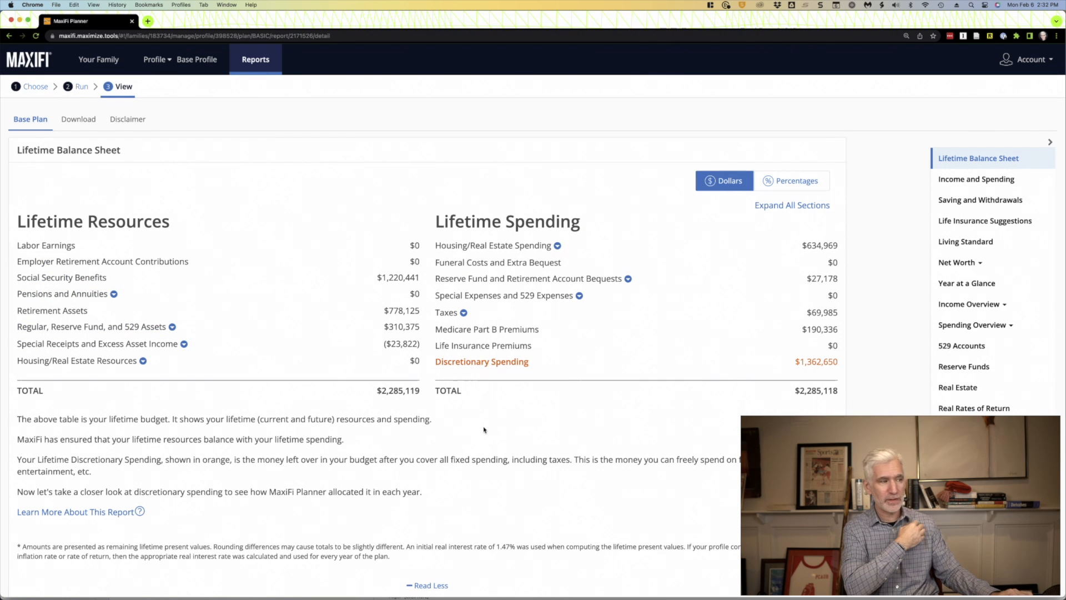
{"action": "scroll", "coordinate": [484, 429], "scroll_direction": "down", "scroll_amount": 1}
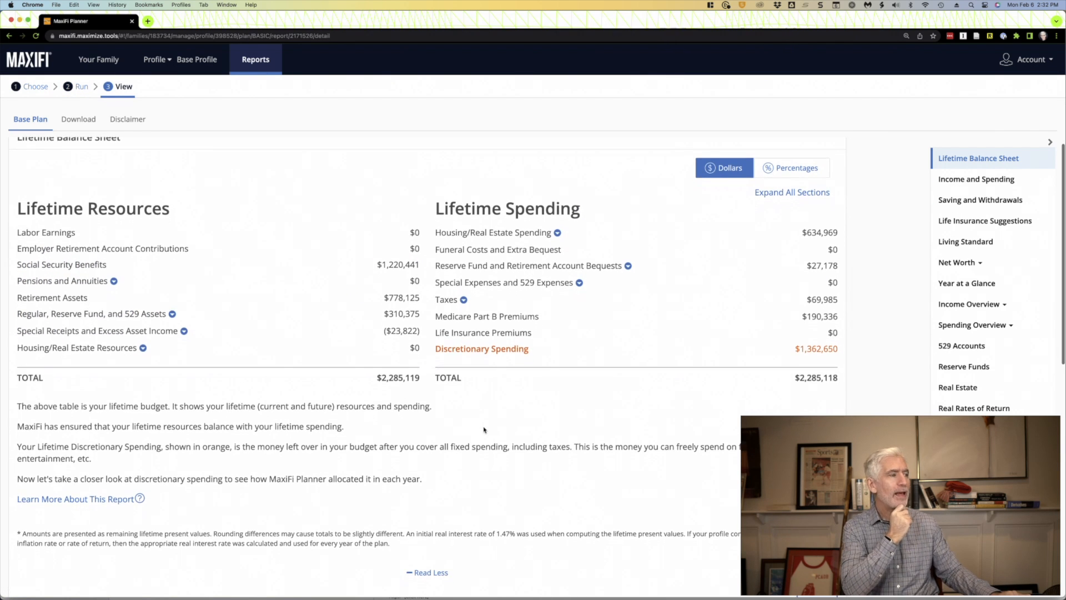
{"action": "scroll", "coordinate": [483, 429], "scroll_direction": "down", "scroll_amount": 2}
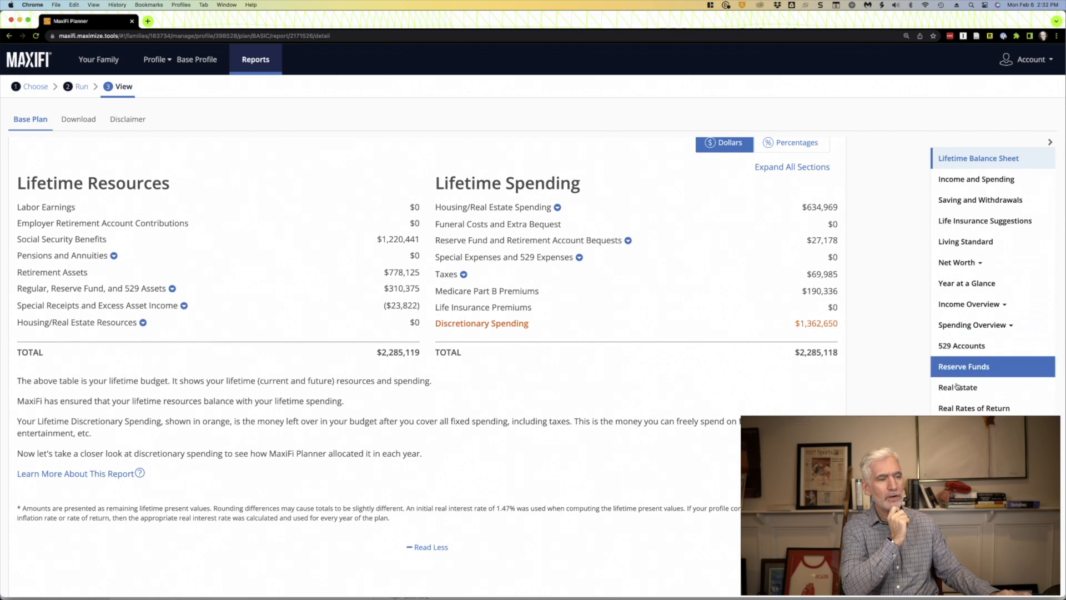
{"action": "scroll", "coordinate": [638, 484], "scroll_direction": "down", "scroll_amount": 2}
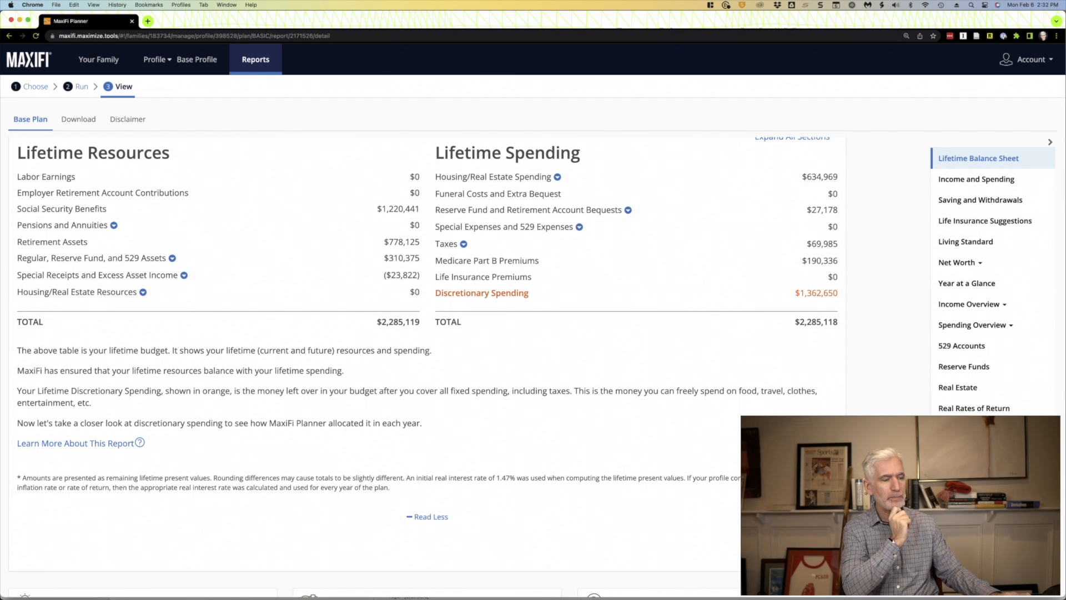
{"action": "scroll", "coordinate": [637, 483], "scroll_direction": "up", "scroll_amount": 2}
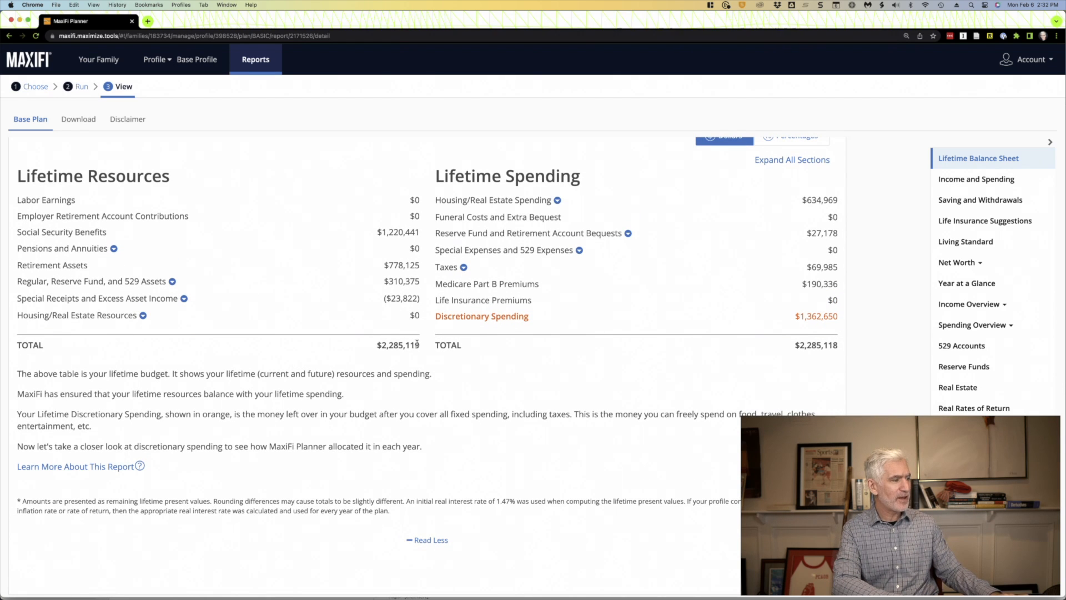
- Compare the total lifetime resources with total lifetime spending, and check the discretionary and housing spending amounts
{"action": "left_click_drag", "start_coordinate": [421, 345], "coordinate": [366, 347]}
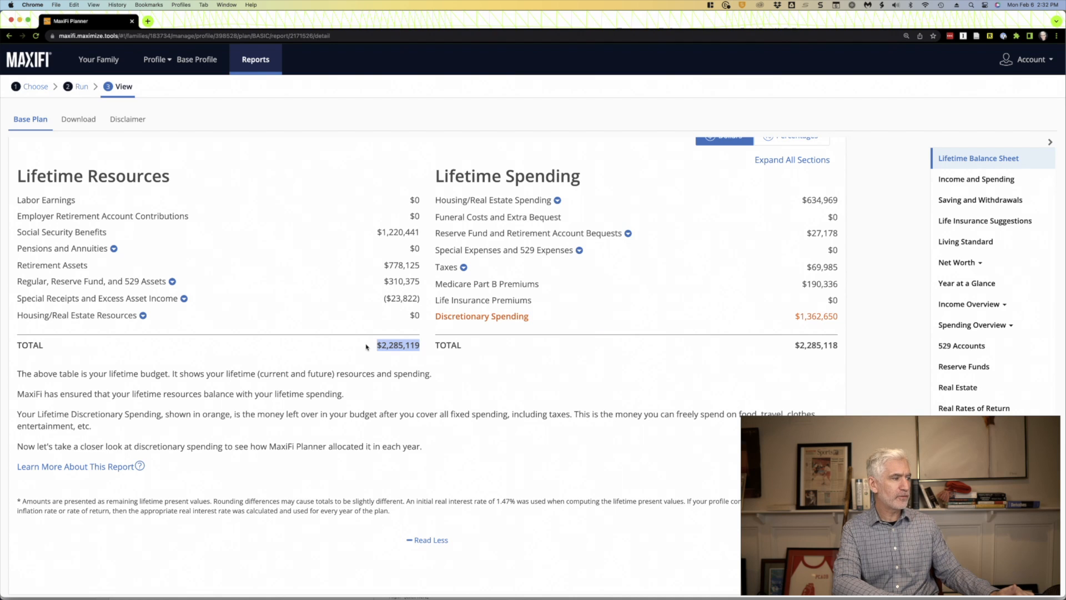
{"action": "left_click_drag", "start_coordinate": [838, 344], "coordinate": [780, 346]}
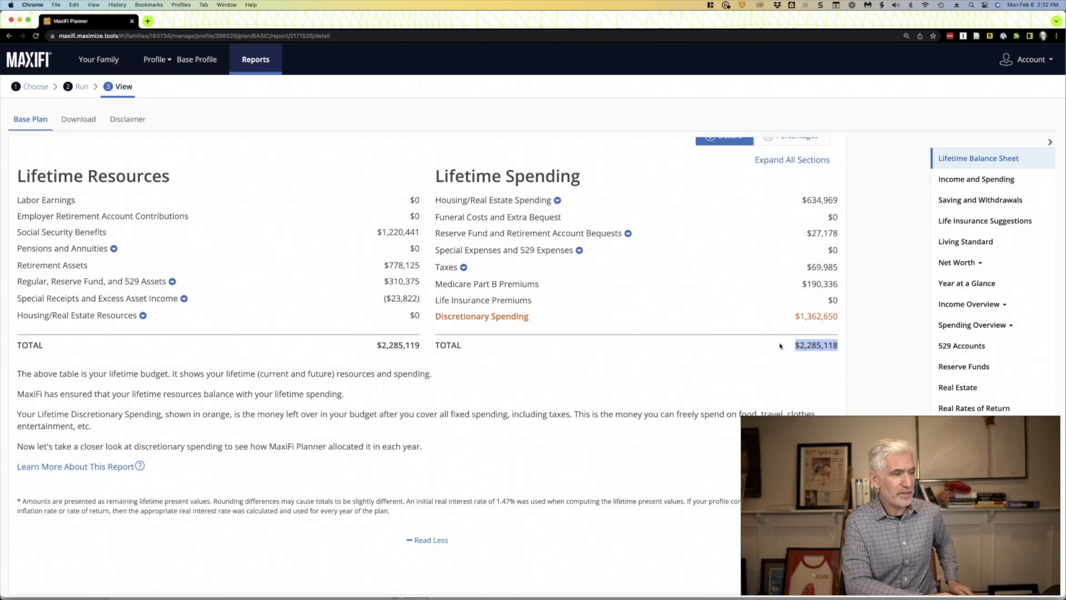
{"action": "left_click_drag", "start_coordinate": [840, 317], "coordinate": [789, 322]}
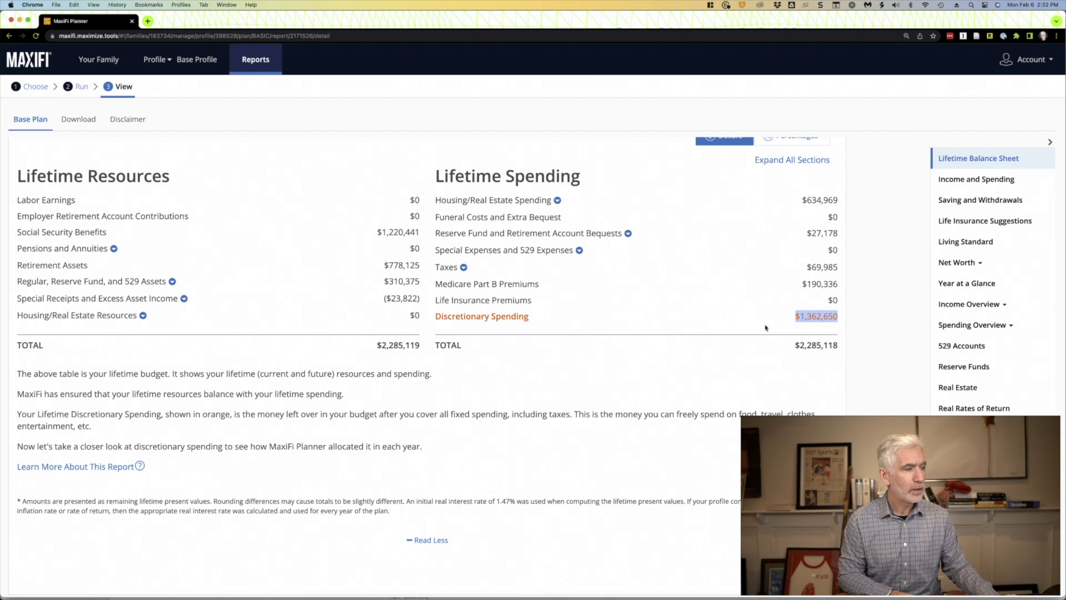
{"action": "left_click", "coordinate": [765, 327]}
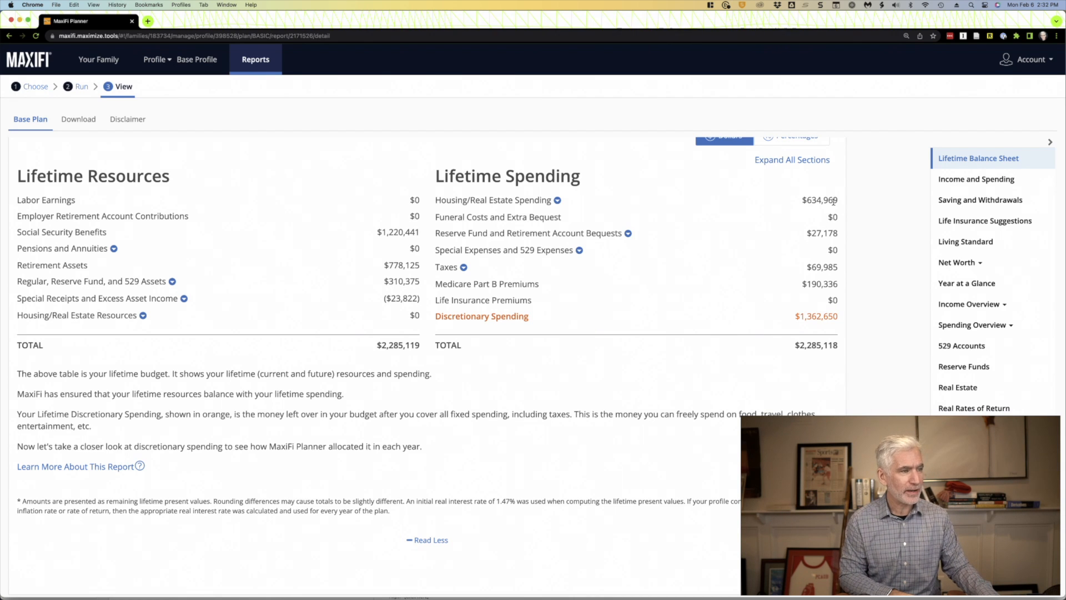
{"action": "left_click_drag", "start_coordinate": [838, 200], "coordinate": [796, 202]}
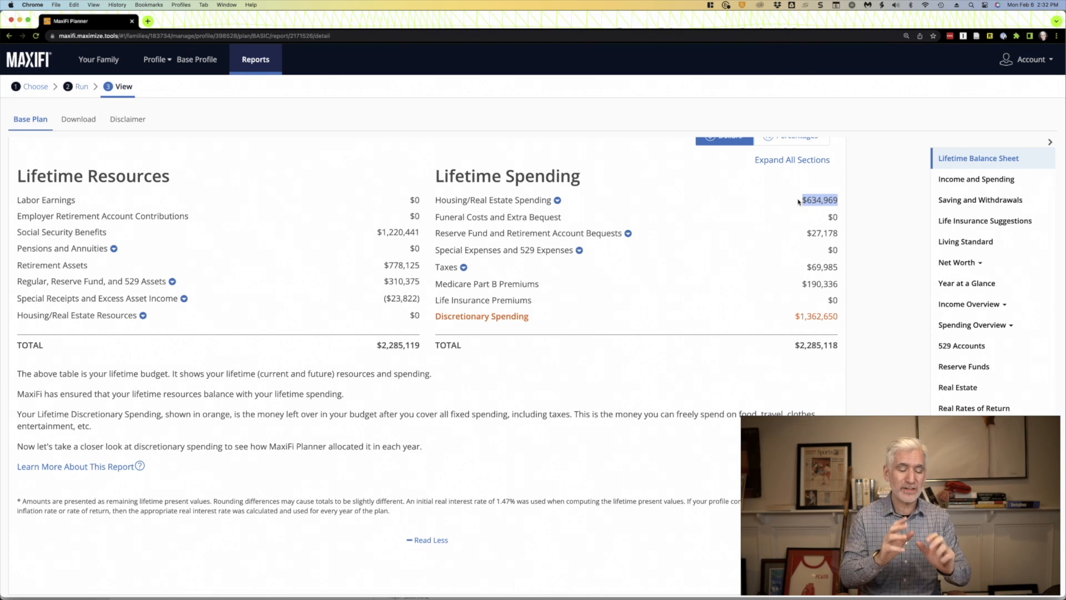
- Expand the lifetime Taxes into federal, FICA and state amounts, and check the Medicare Part B premiums against discretionary spending
{"action": "left_click_drag", "start_coordinate": [829, 234], "coordinate": [792, 266]}
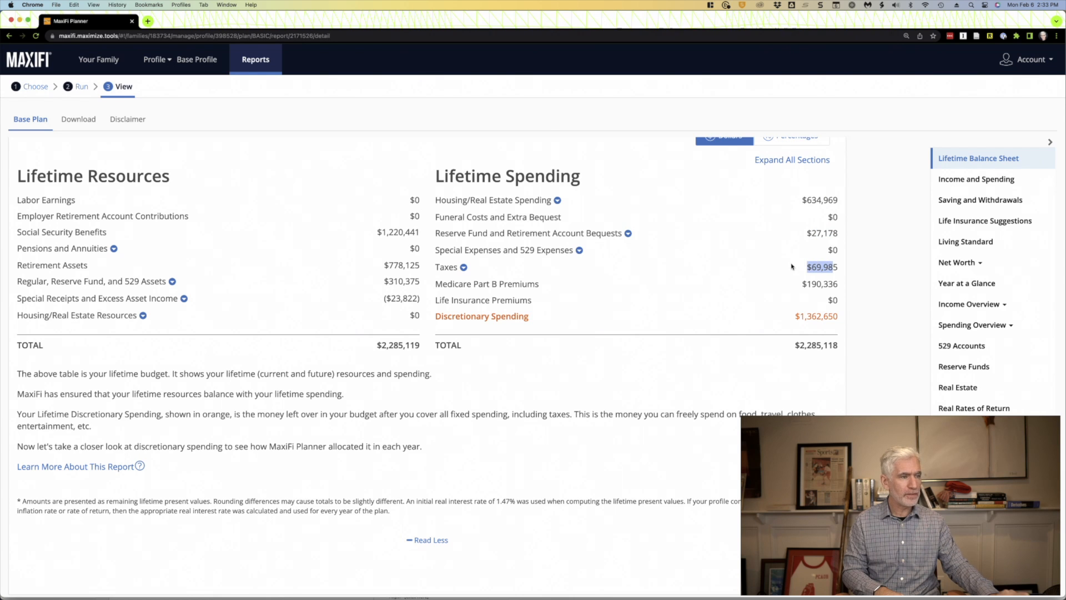
{"action": "left_click", "coordinate": [457, 270]}
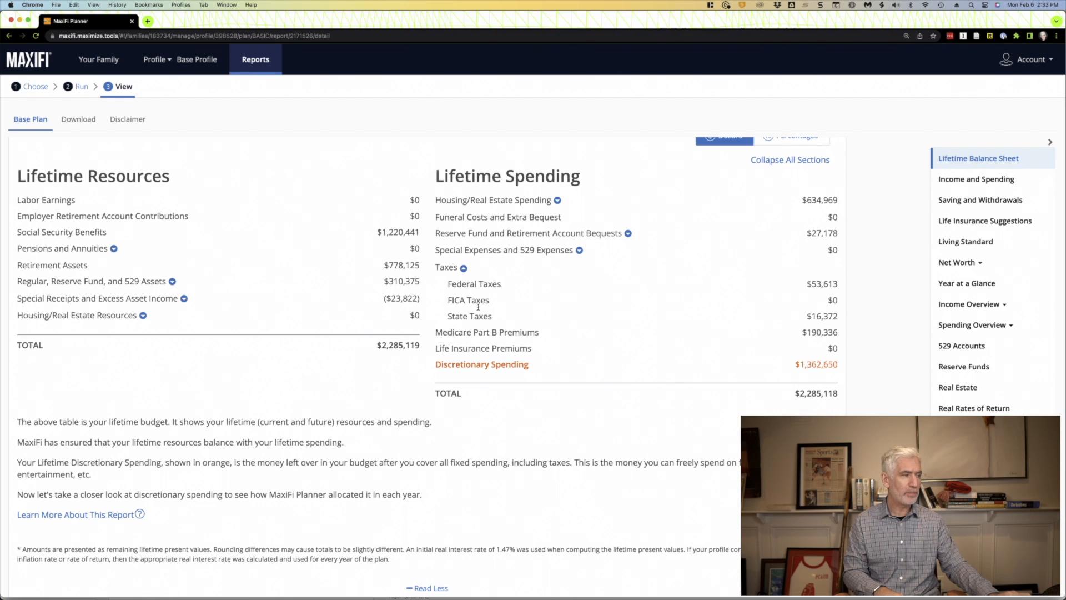
{"action": "scroll", "coordinate": [777, 347], "scroll_direction": "down", "scroll_amount": 1}
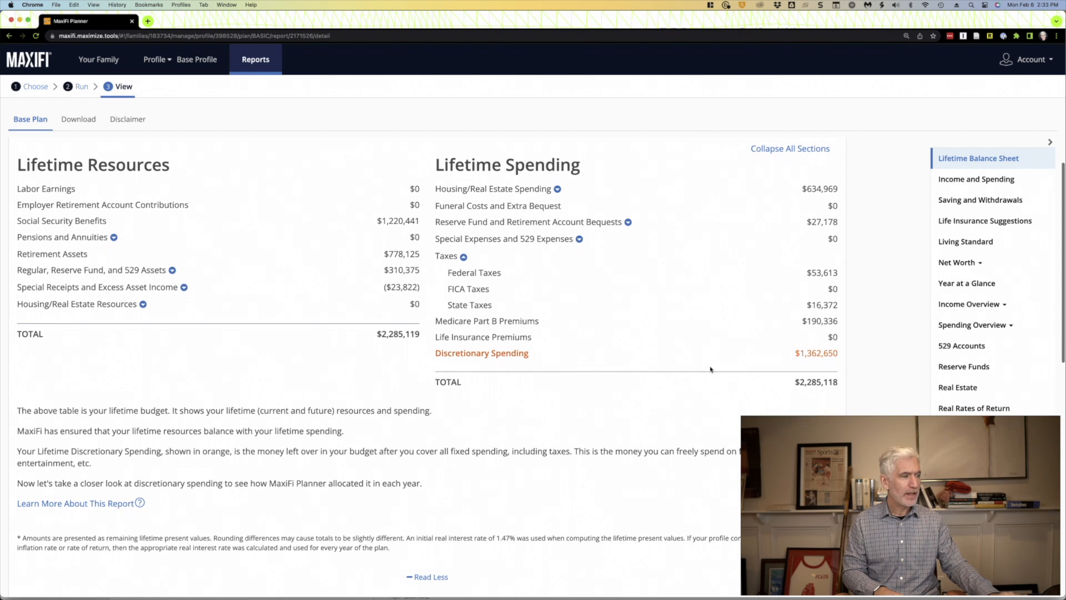
{"action": "left_click_drag", "start_coordinate": [839, 322], "coordinate": [802, 321]}
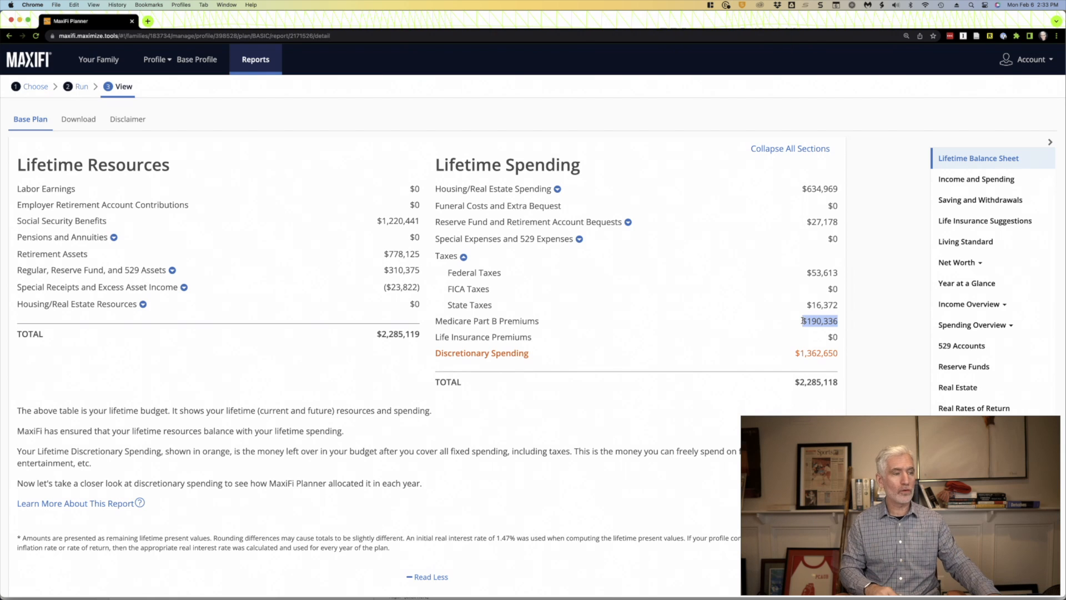
{"action": "left_click_drag", "start_coordinate": [834, 352], "coordinate": [787, 356]}
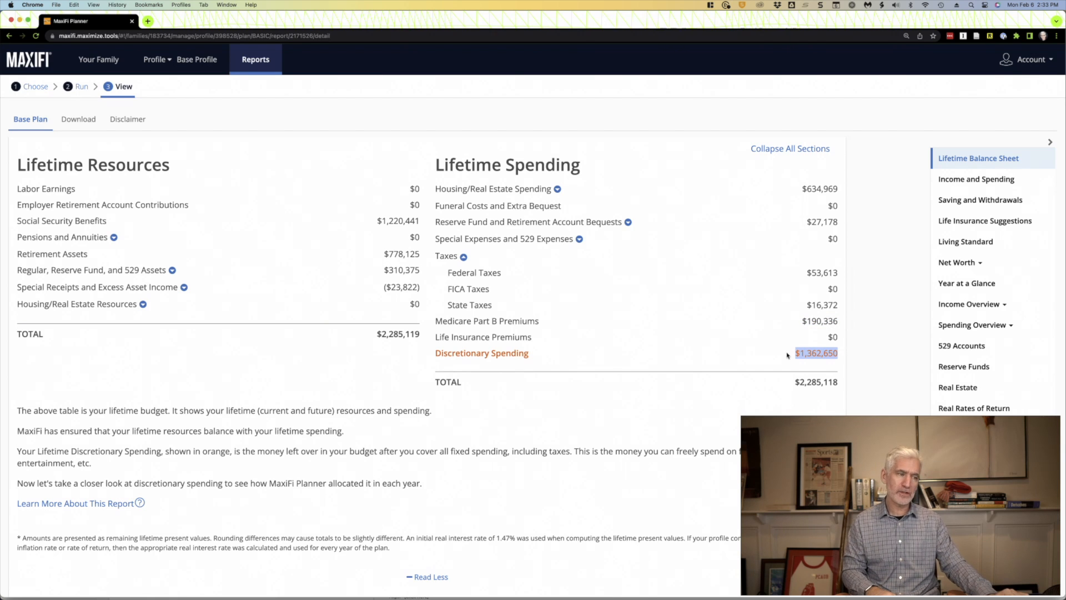
{"action": "left_click_drag", "start_coordinate": [839, 321], "coordinate": [797, 323]}
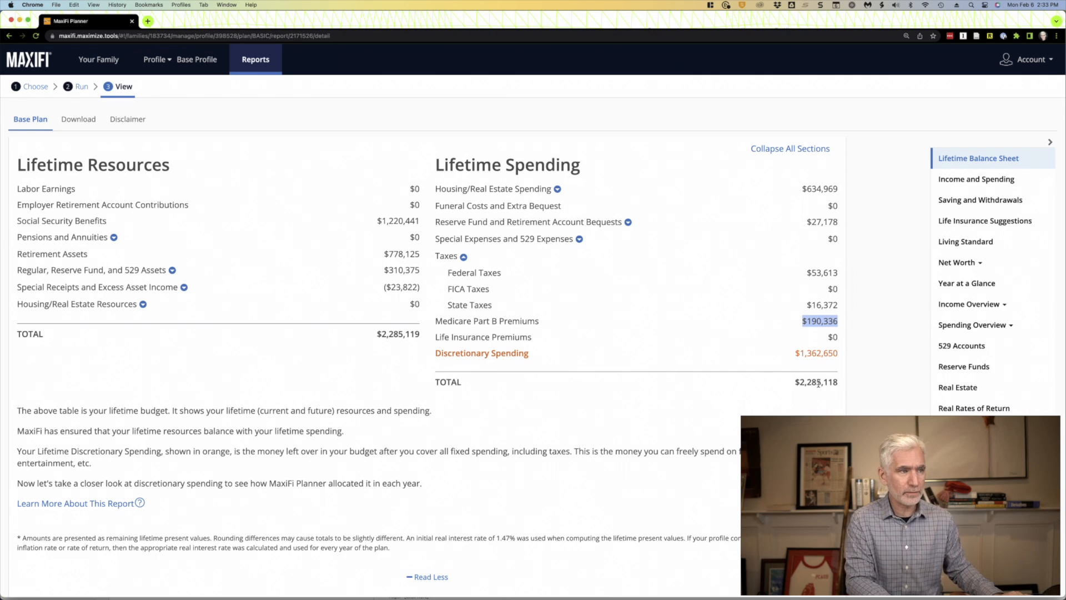
- Examine the Income and Spending report's yearly total income, fixed spending and discretionary spending as a chart and as a table
{"action": "left_click", "coordinate": [972, 182]}
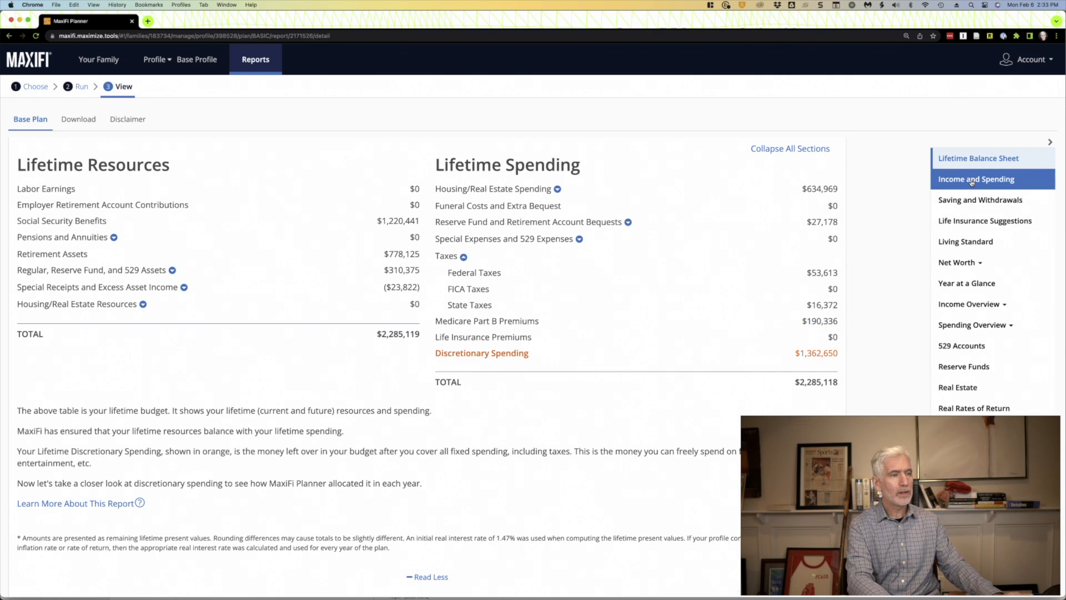
{"action": "scroll", "coordinate": [335, 503], "scroll_direction": "down", "scroll_amount": 2}
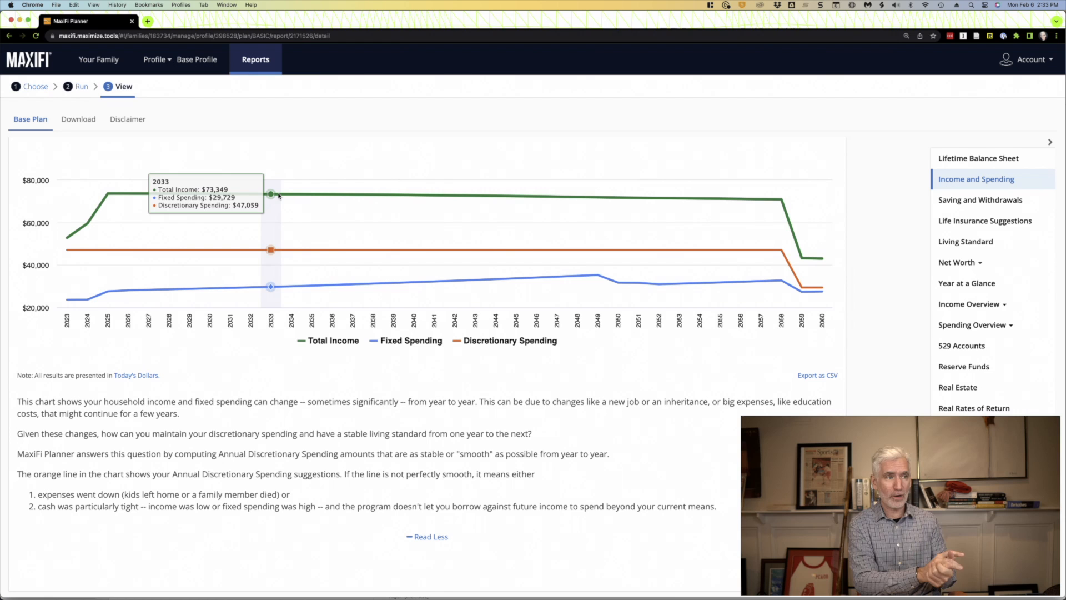
{"action": "left_click", "coordinate": [949, 167]}
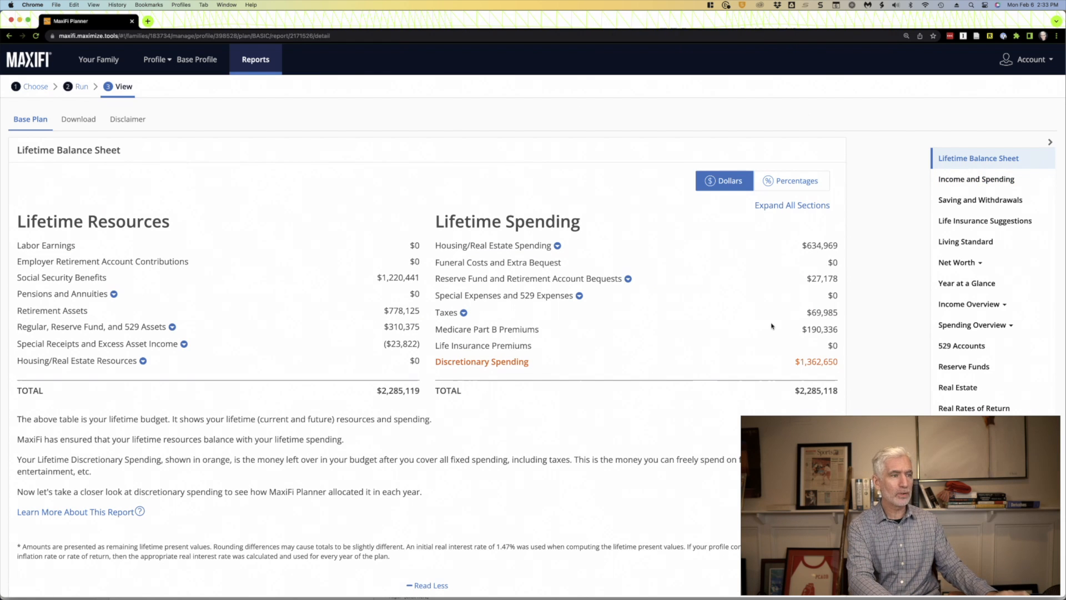
{"action": "left_click", "coordinate": [954, 185]}
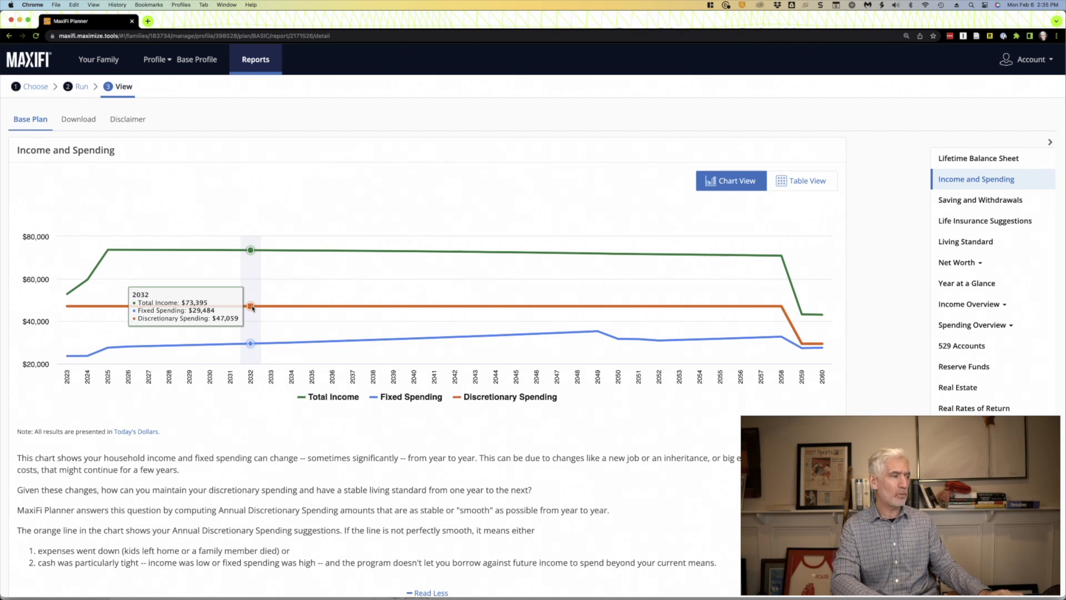
{"action": "scroll", "coordinate": [253, 308], "scroll_direction": "down", "scroll_amount": 1}
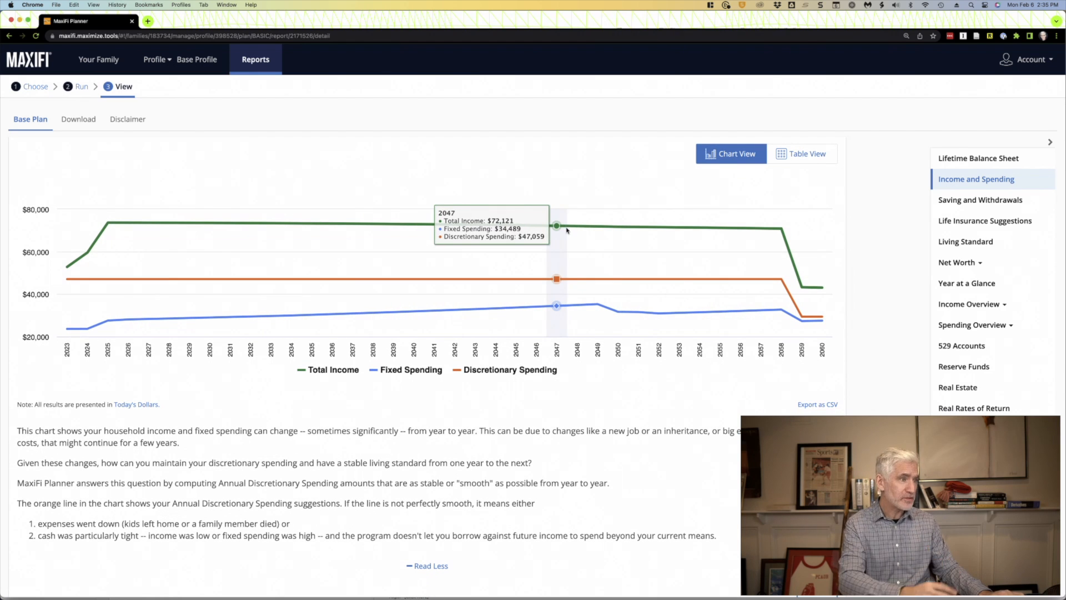
{"action": "left_click", "coordinate": [800, 156]}
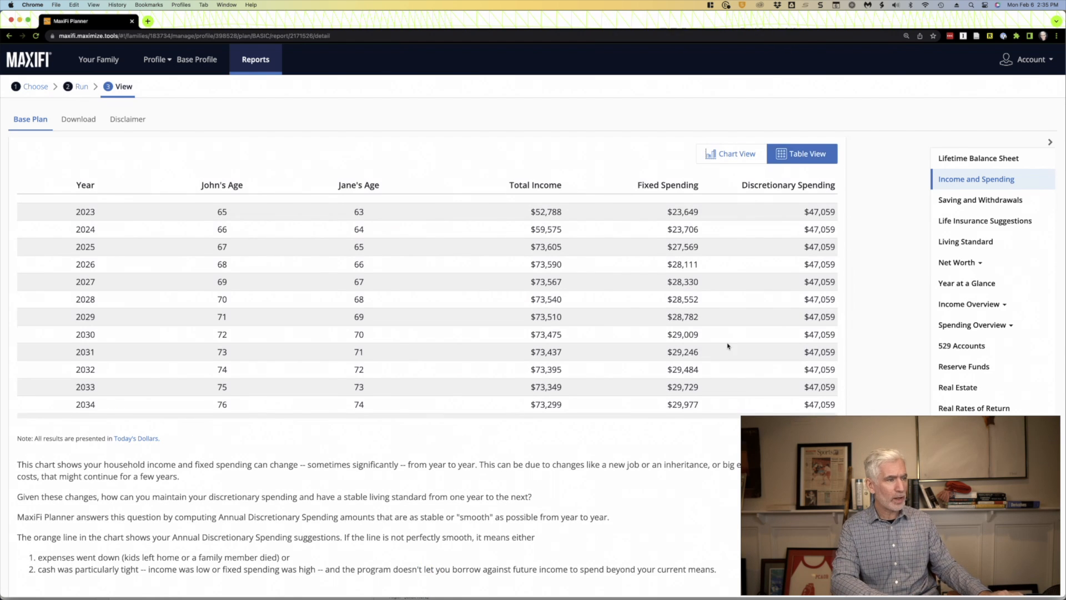
{"action": "scroll", "coordinate": [727, 346], "scroll_direction": "up", "scroll_amount": 1}
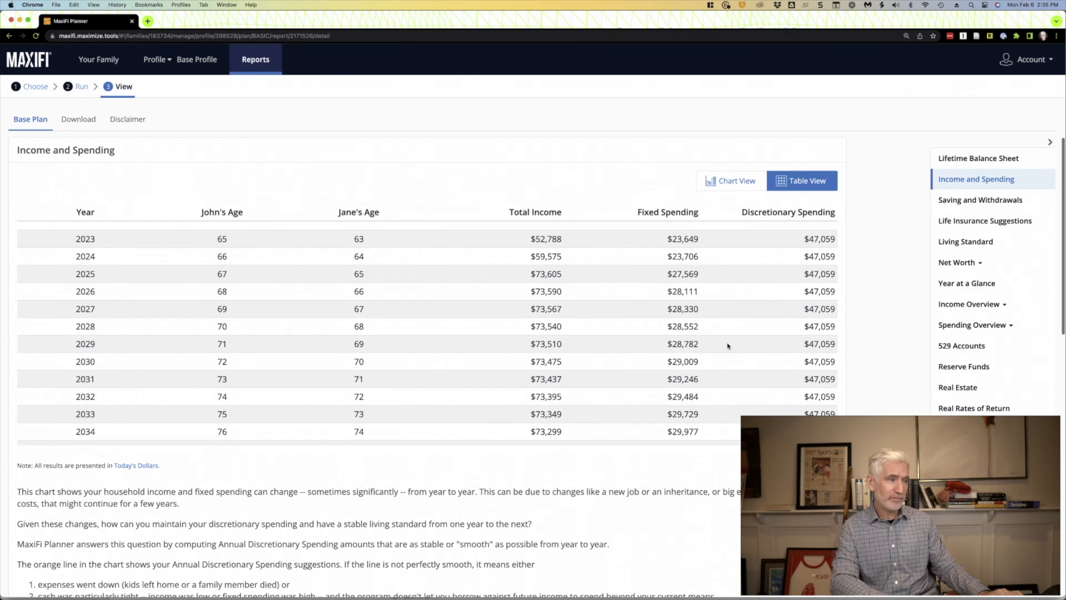
- Check the Saving and Withdrawals report, and examine the Living Standard report as a chart around 2058 and 2049
{"action": "left_click", "coordinate": [959, 203]}
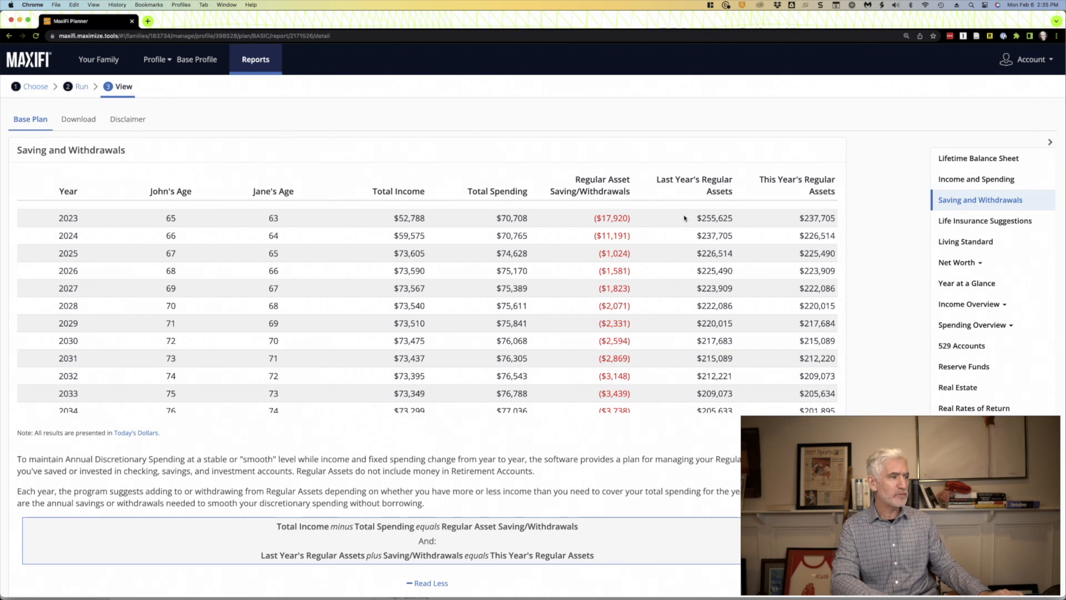
{"action": "left_click", "coordinate": [980, 244]}
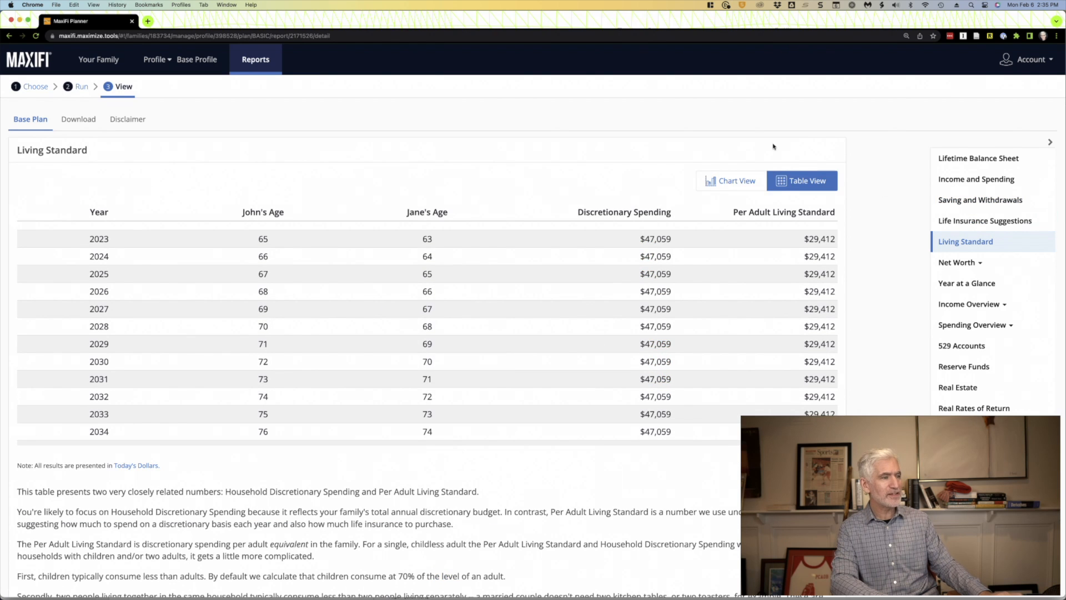
{"action": "left_click", "coordinate": [717, 179]}
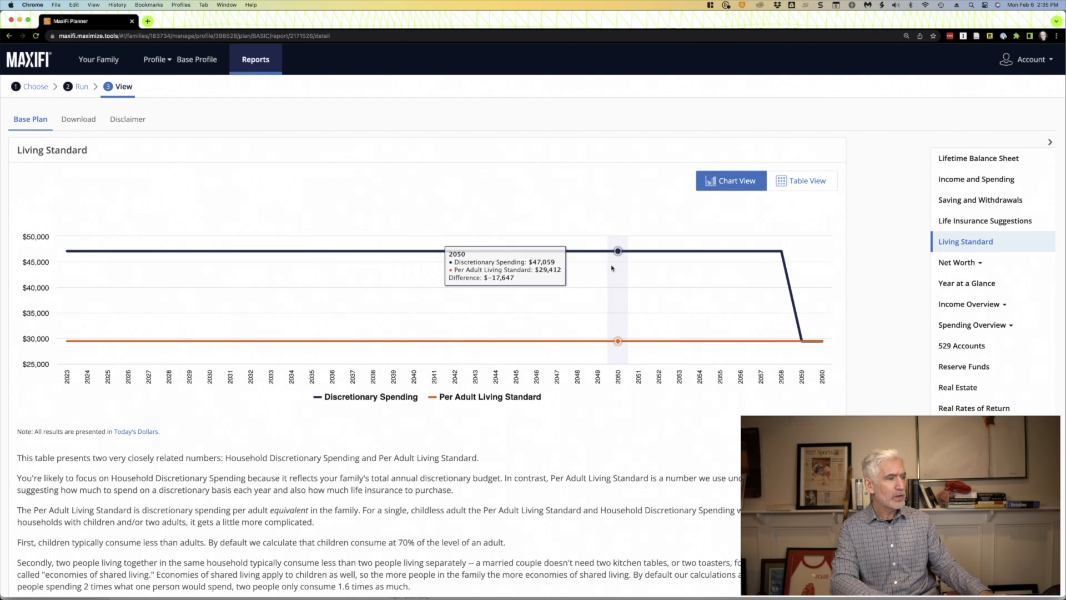
{"action": "mouse_move", "coordinate": [780, 253]}
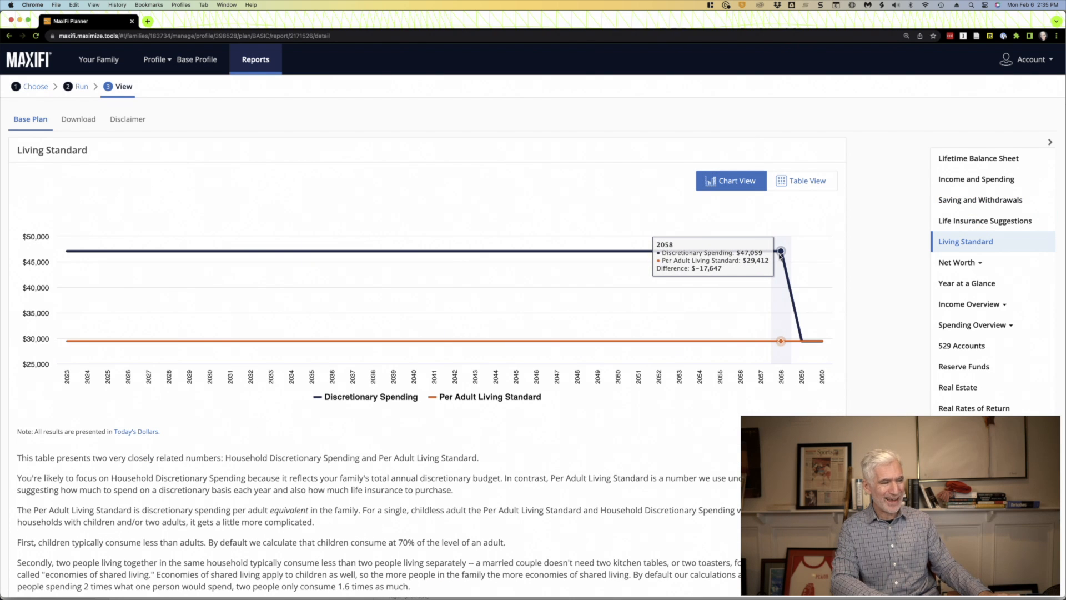
{"action": "mouse_move", "coordinate": [597, 253]}
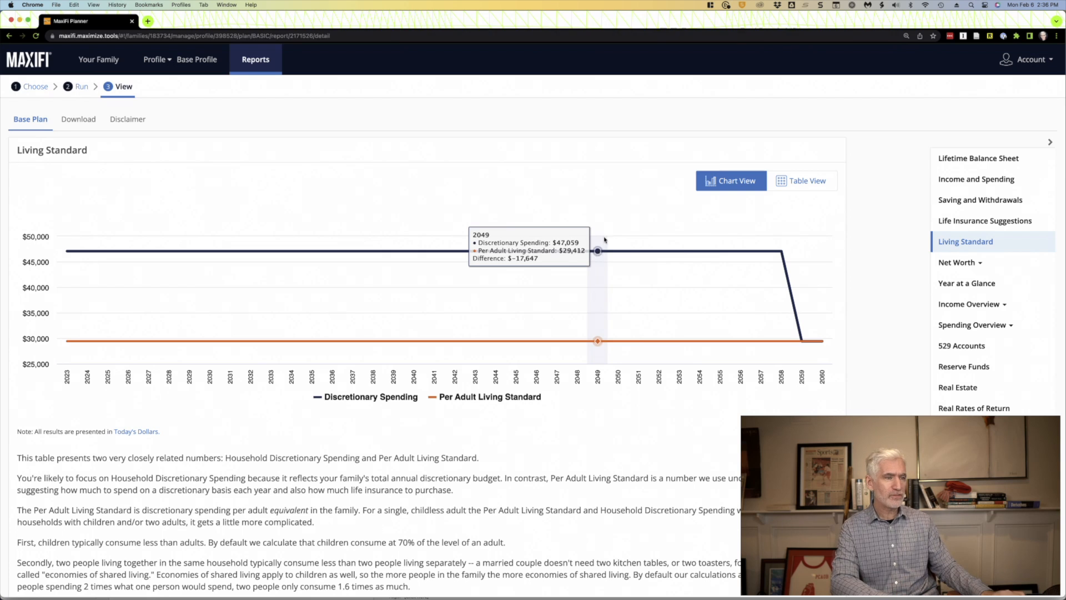
- Open the Year at a Glance report and advance it year by year to 2026
{"action": "left_click", "coordinate": [965, 285]}
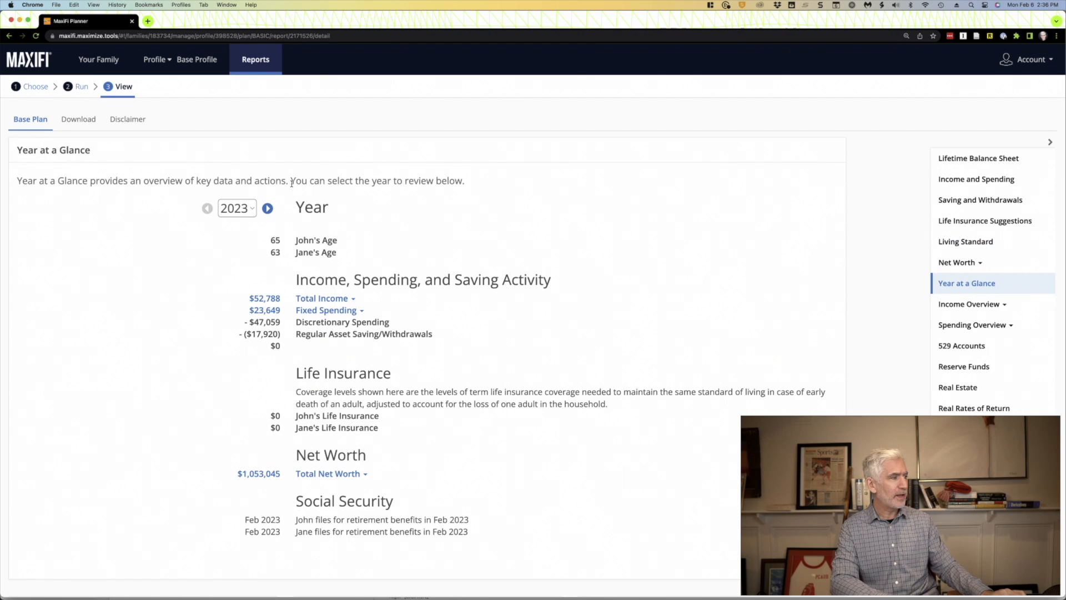
{"action": "left_click", "coordinate": [267, 209]}
{"action": "left_click", "coordinate": [267, 209]}
{"action": "left_click", "coordinate": [267, 209]}
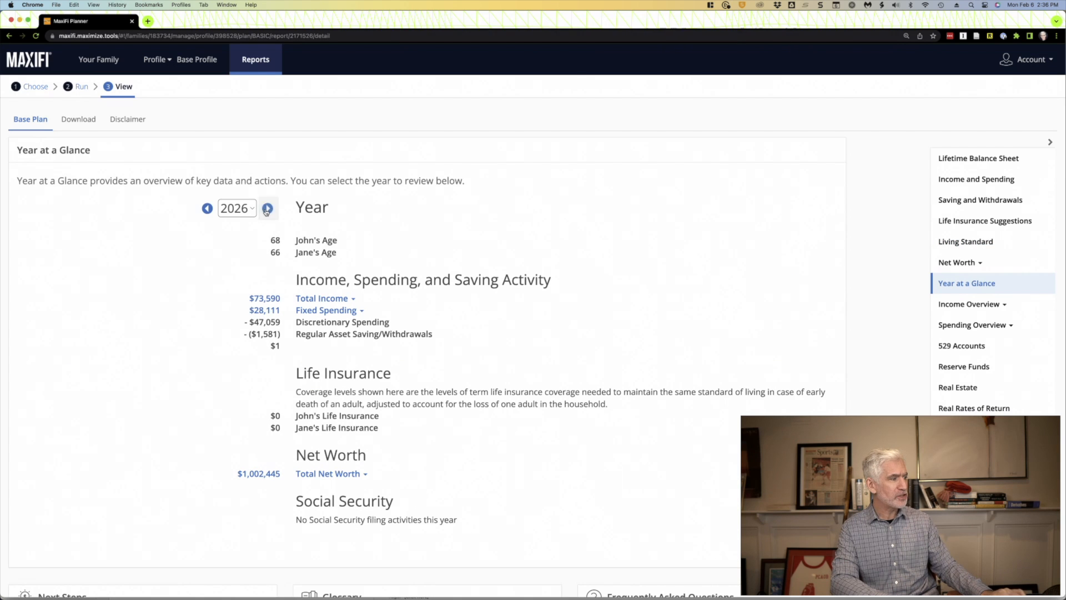
- Advance Year at a Glance to 2027 and expand Total Income to check the husband's Social Security and non-Roth withdrawals
{"action": "left_click", "coordinate": [267, 208]}
{"action": "left_click", "coordinate": [353, 299]}
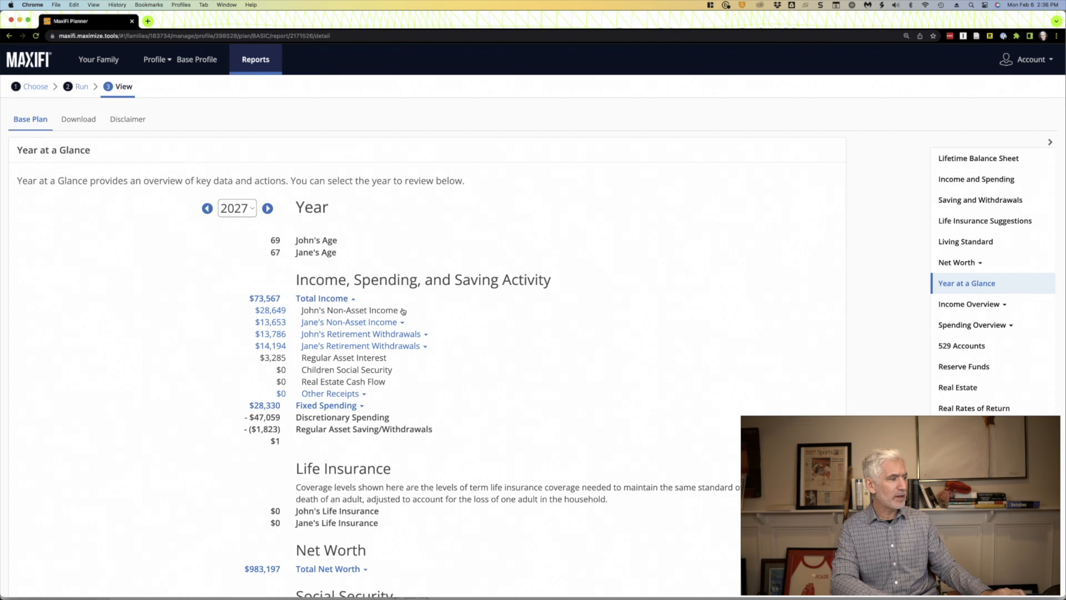
{"action": "left_click", "coordinate": [402, 311]}
{"action": "left_click_drag", "start_coordinate": [330, 345], "coordinate": [259, 348]}
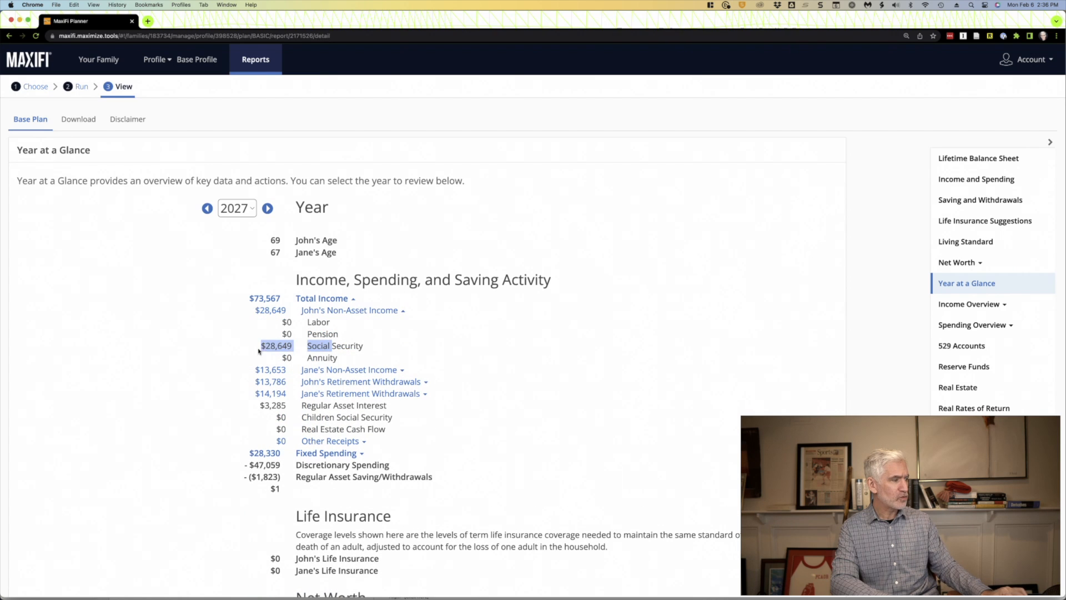
{"action": "left_click", "coordinate": [425, 383]}
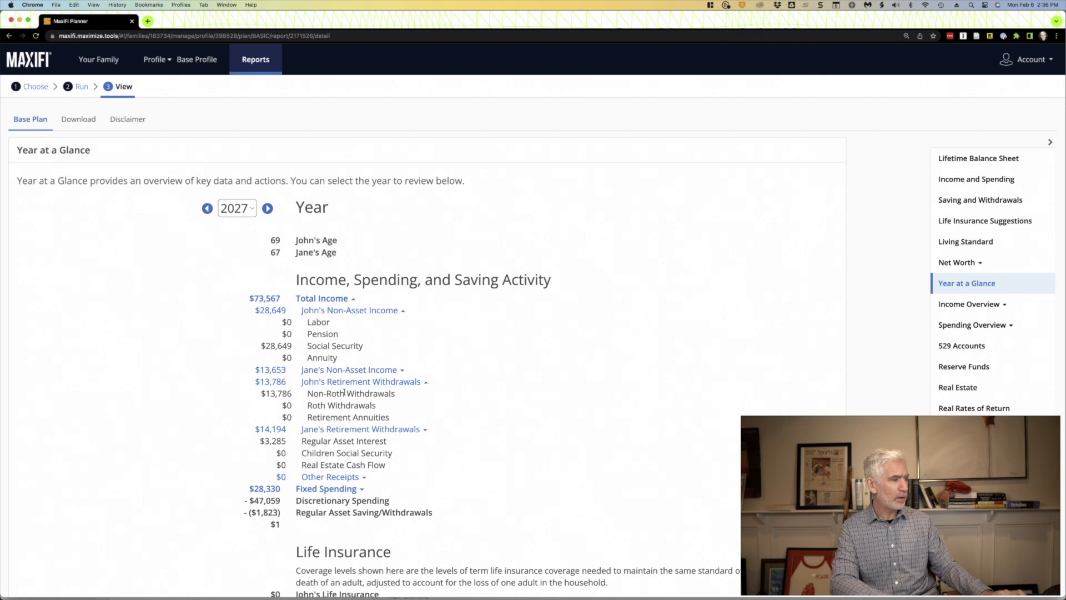
{"action": "left_click_drag", "start_coordinate": [357, 393], "coordinate": [240, 399]}
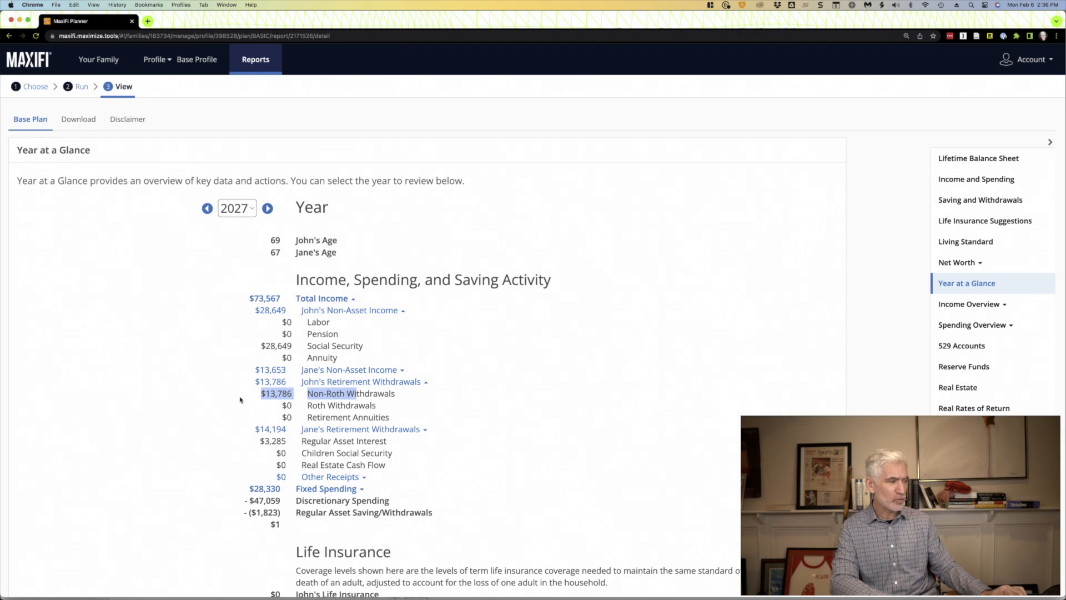
{"action": "scroll", "coordinate": [241, 399], "scroll_direction": "down", "scroll_amount": 4}
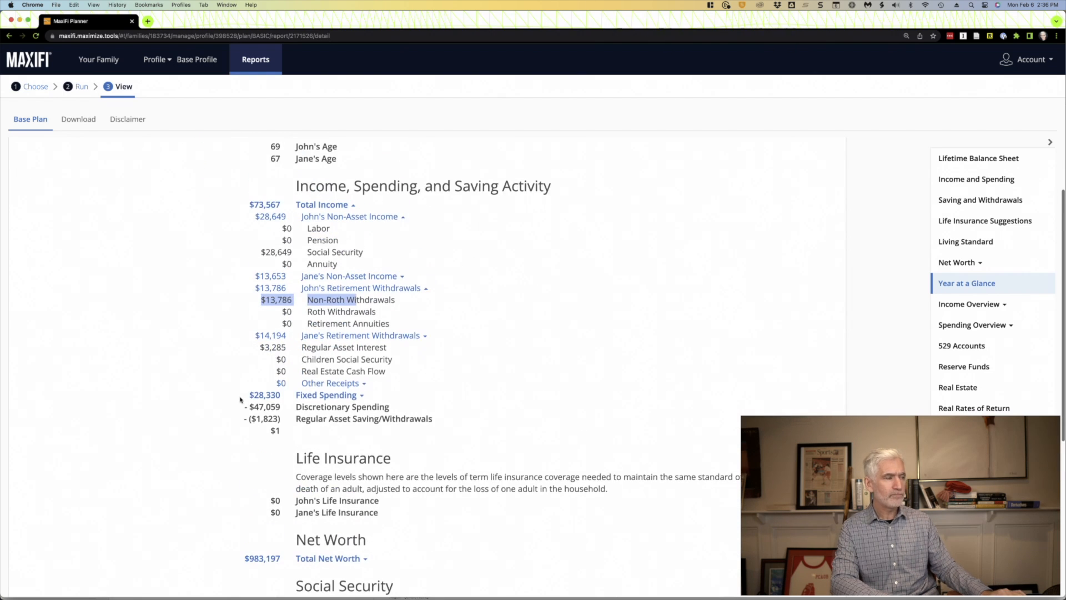
{"action": "scroll", "coordinate": [240, 399], "scroll_direction": "up", "scroll_amount": 4}
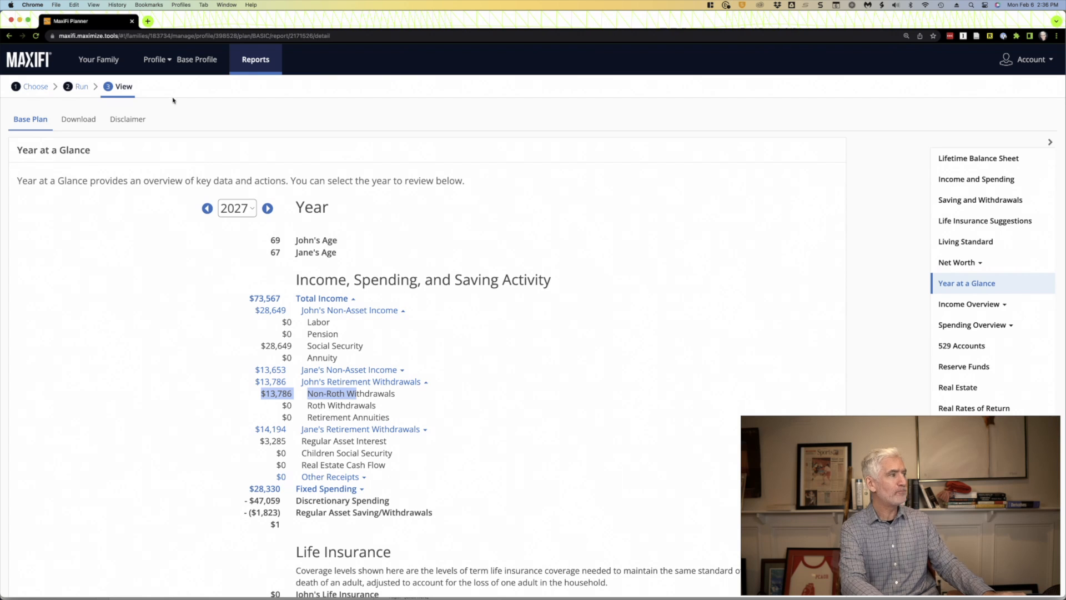
- Return to the Base Profile's report choices and open the Maximized Plan setup
{"action": "left_click", "coordinate": [185, 62]}
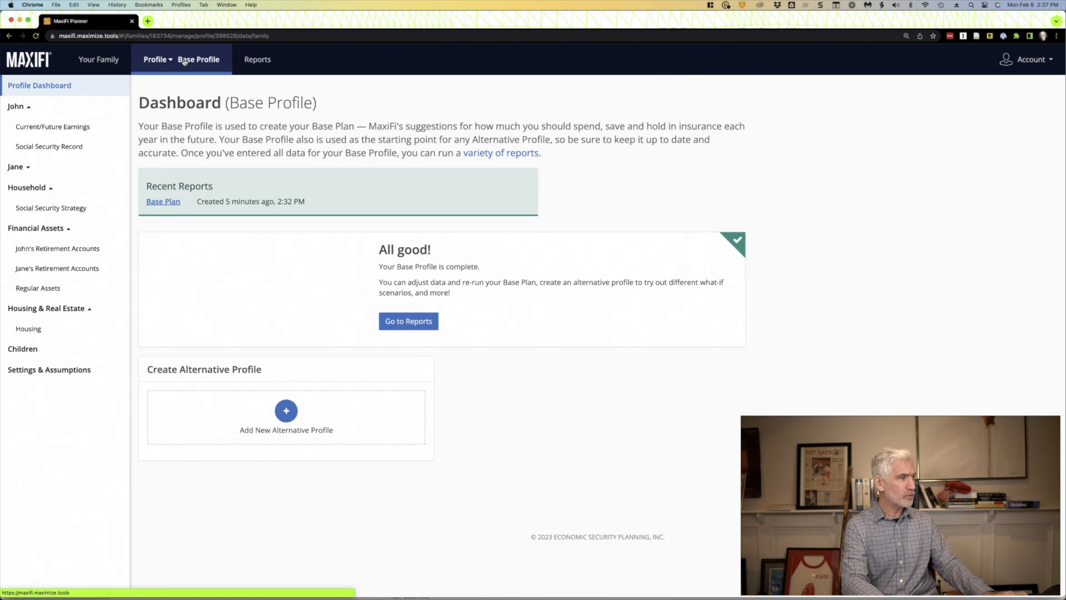
{"action": "left_click", "coordinate": [248, 60]}
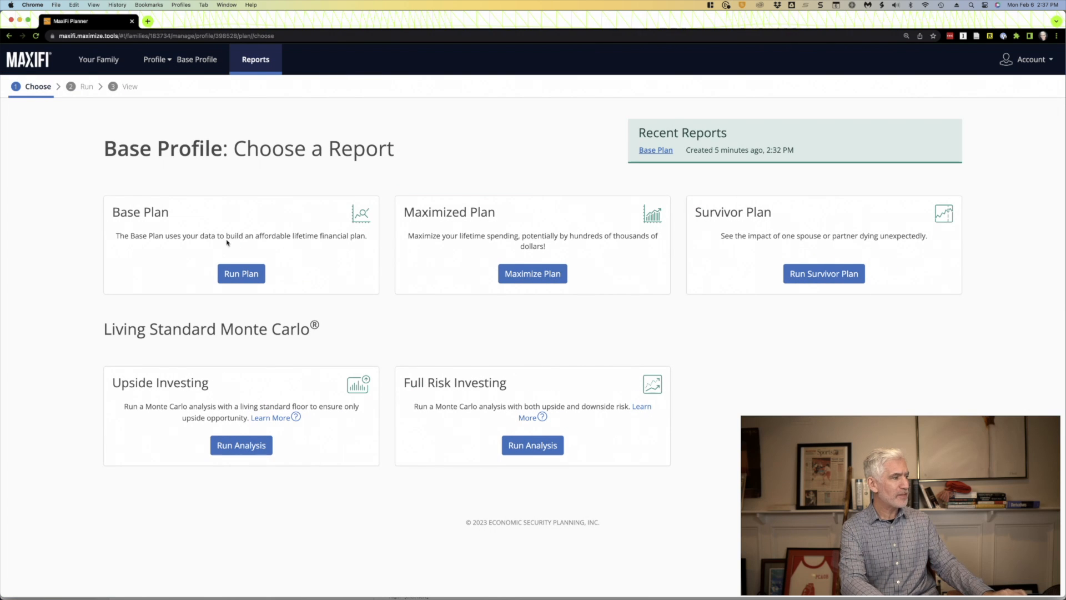
{"action": "left_click", "coordinate": [236, 272]}
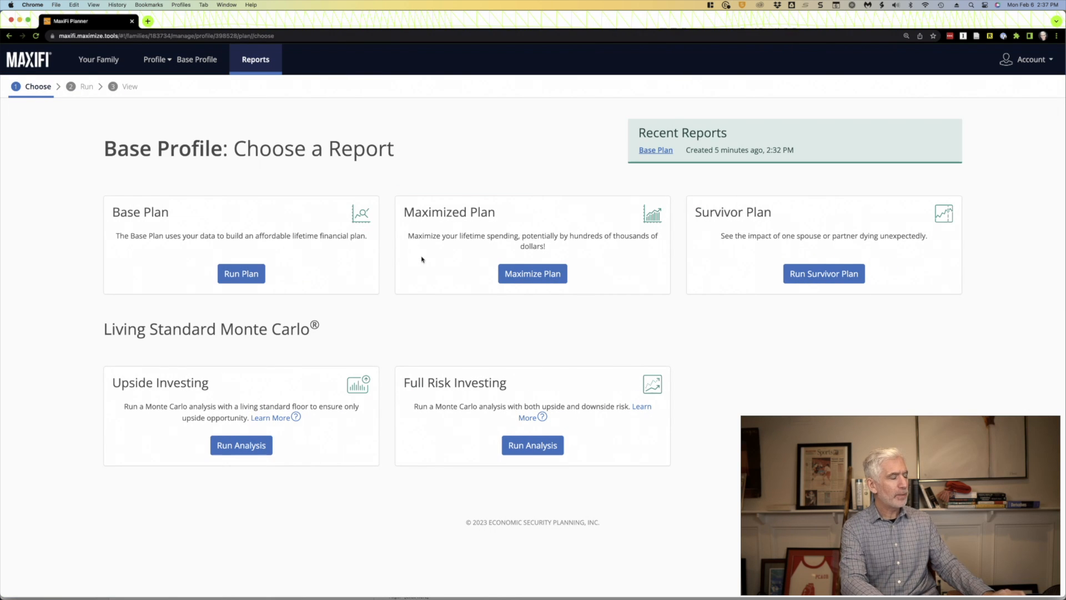
{"action": "left_click_drag", "start_coordinate": [493, 212], "coordinate": [407, 214]}
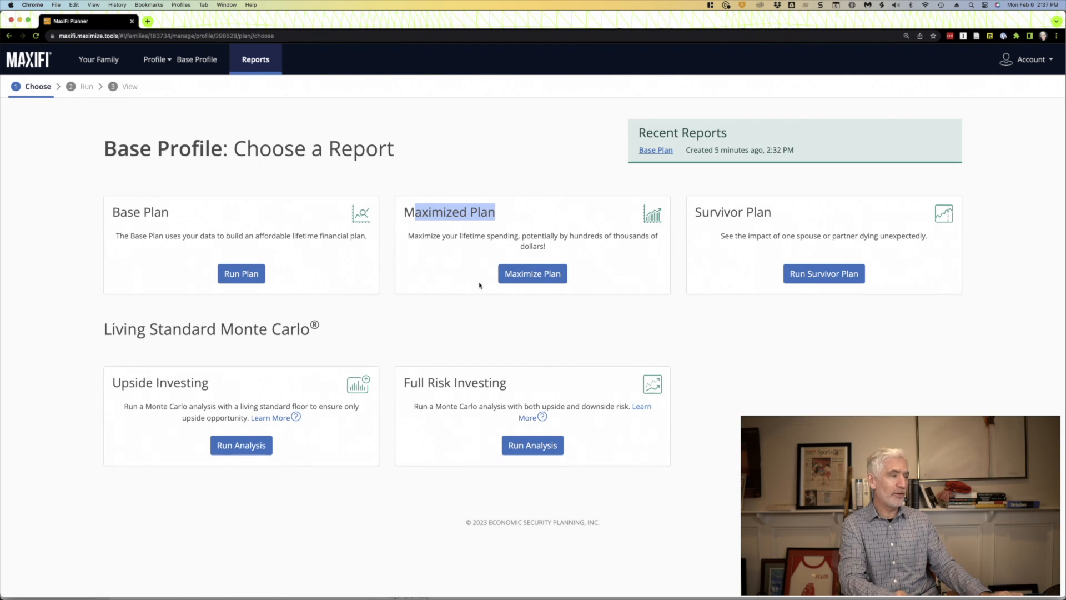
{"action": "left_click", "coordinate": [531, 278]}
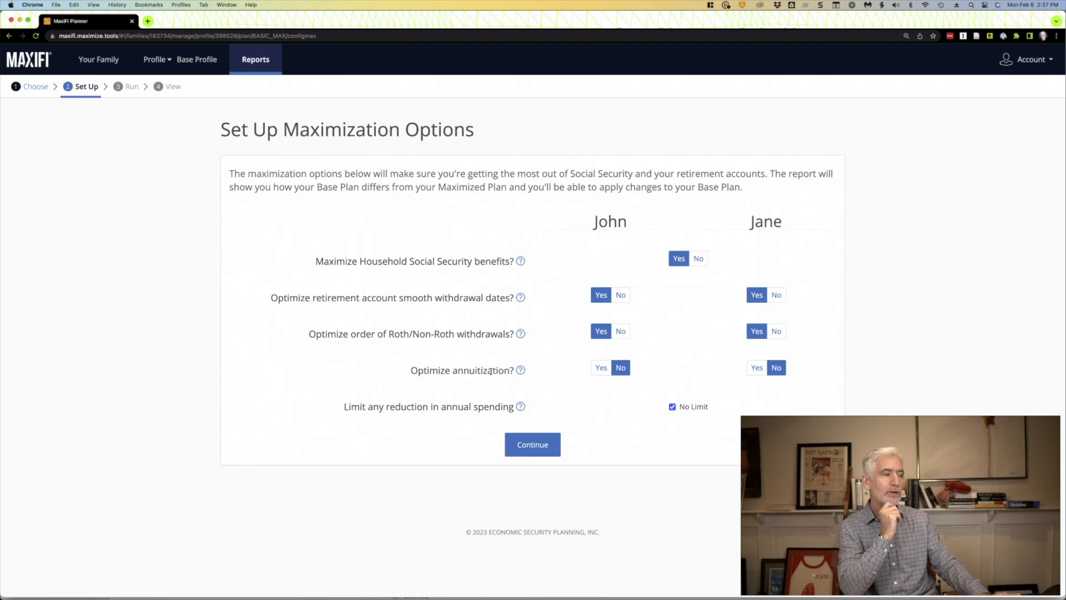
- Keep the husband's annuitization optimization at No and run the Maximized Plan with the remaining default options
{"action": "left_click_drag", "start_coordinate": [410, 372], "coordinate": [512, 370]}
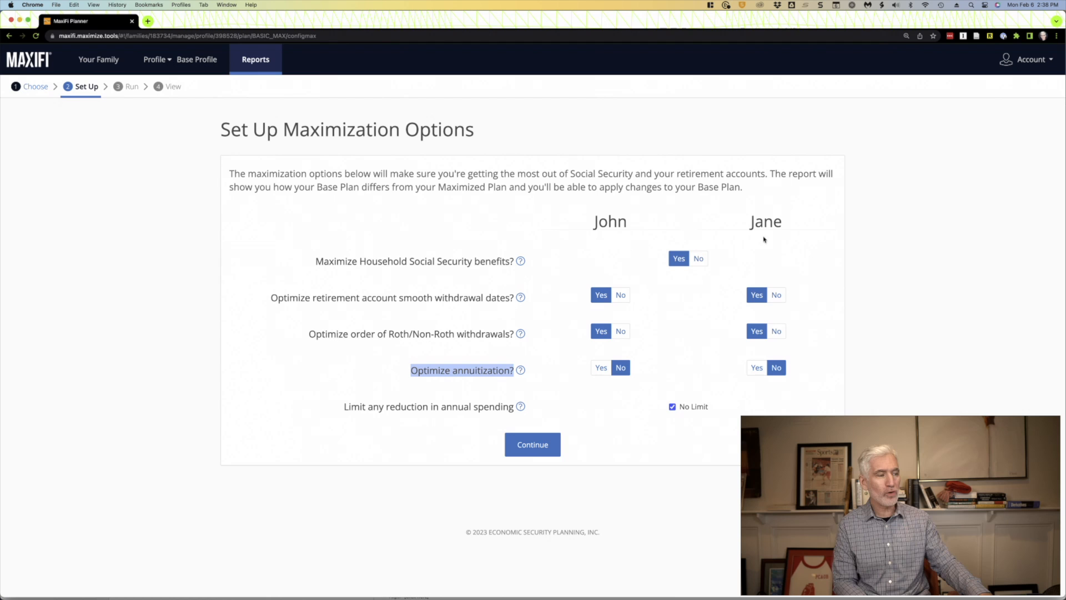
{"action": "left_click", "coordinate": [601, 368]}
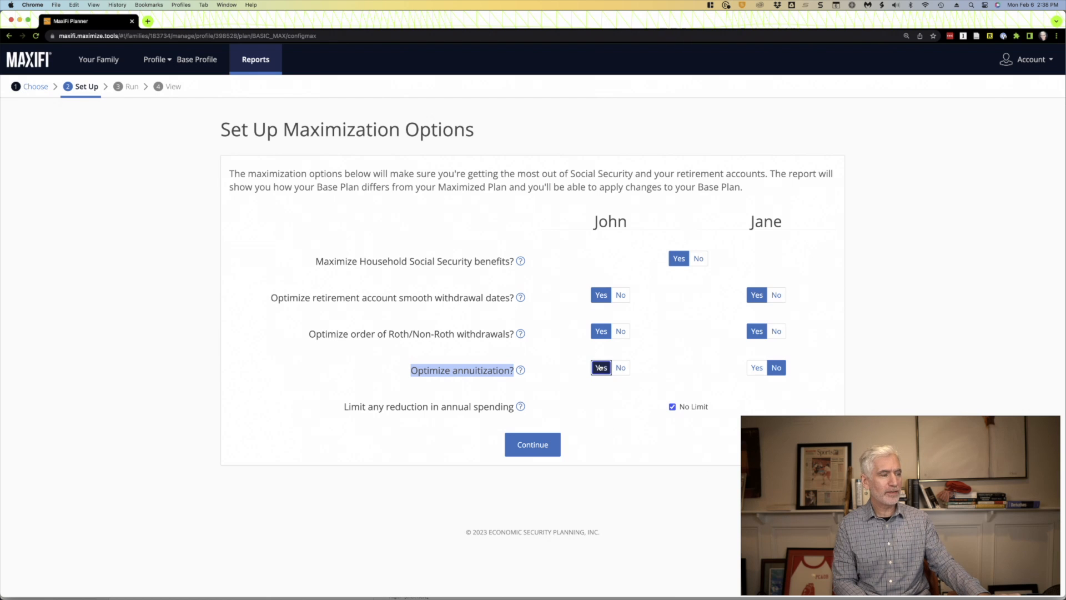
{"action": "left_click", "coordinate": [620, 368]}
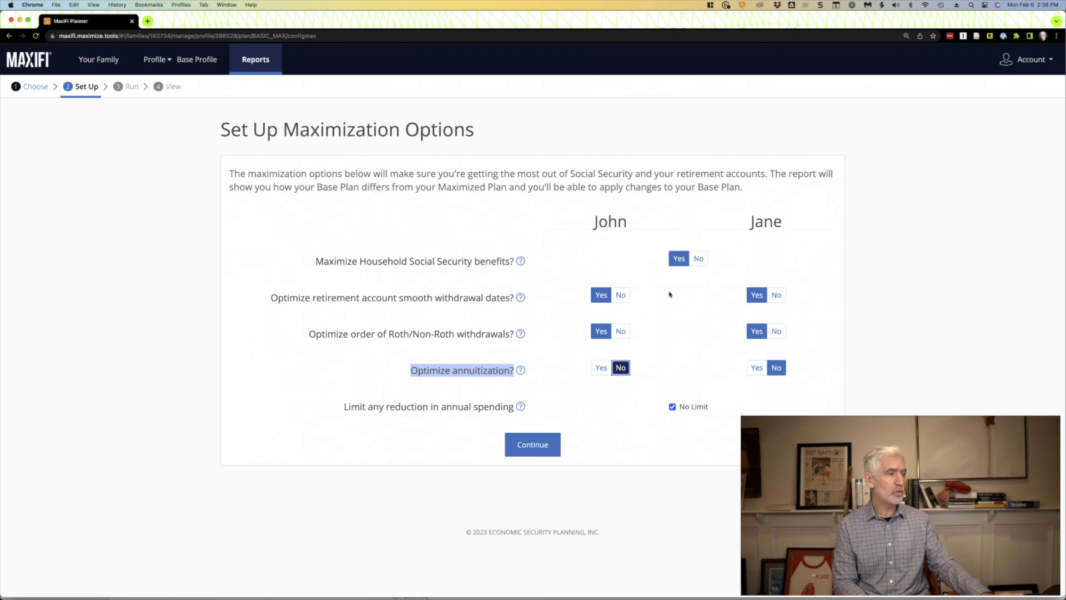
{"action": "left_click", "coordinate": [532, 447]}
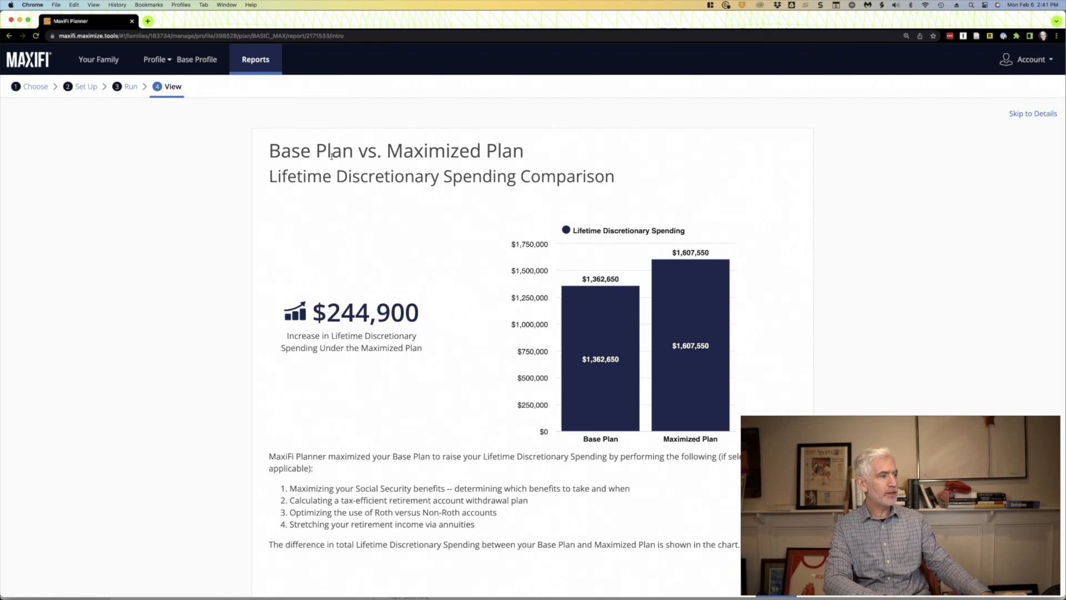
- Compare lifetime discretionary spending under the Base Plan and the Maximized Plan in the bar chart
{"action": "scroll", "coordinate": [432, 284], "scroll_direction": "down", "scroll_amount": 2}
{"action": "mouse_move", "coordinate": [644, 243]}
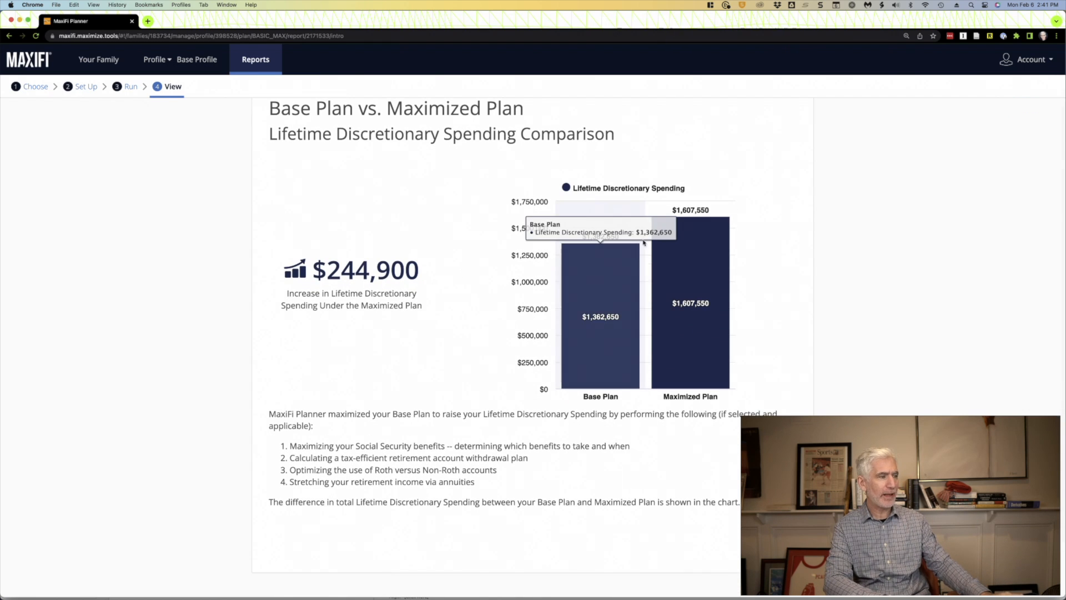
{"action": "mouse_move", "coordinate": [703, 277]}
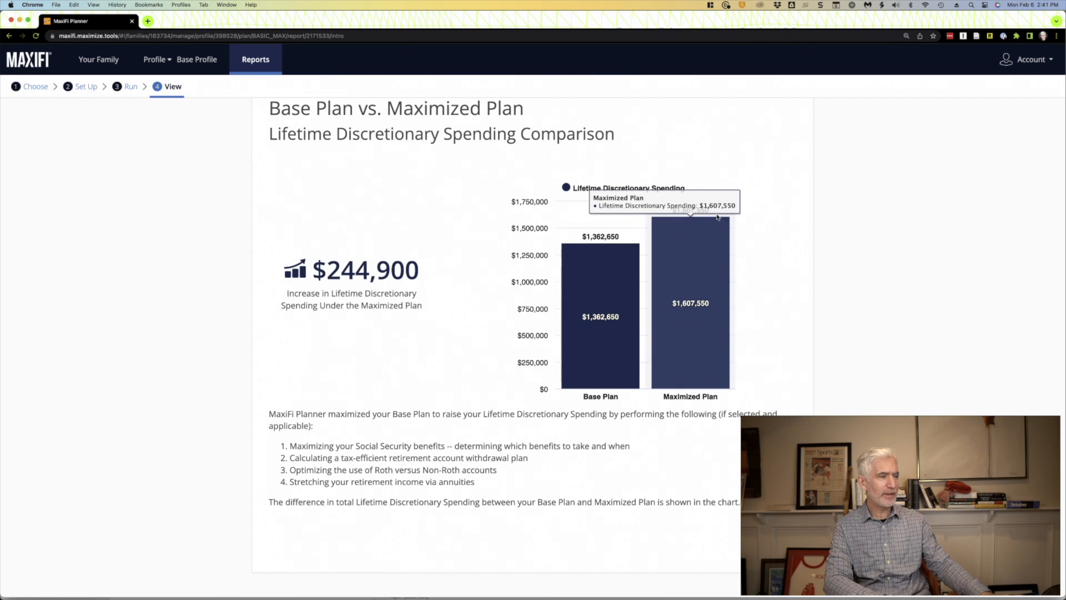
{"action": "scroll", "coordinate": [366, 361], "scroll_direction": "down", "scroll_amount": 1}
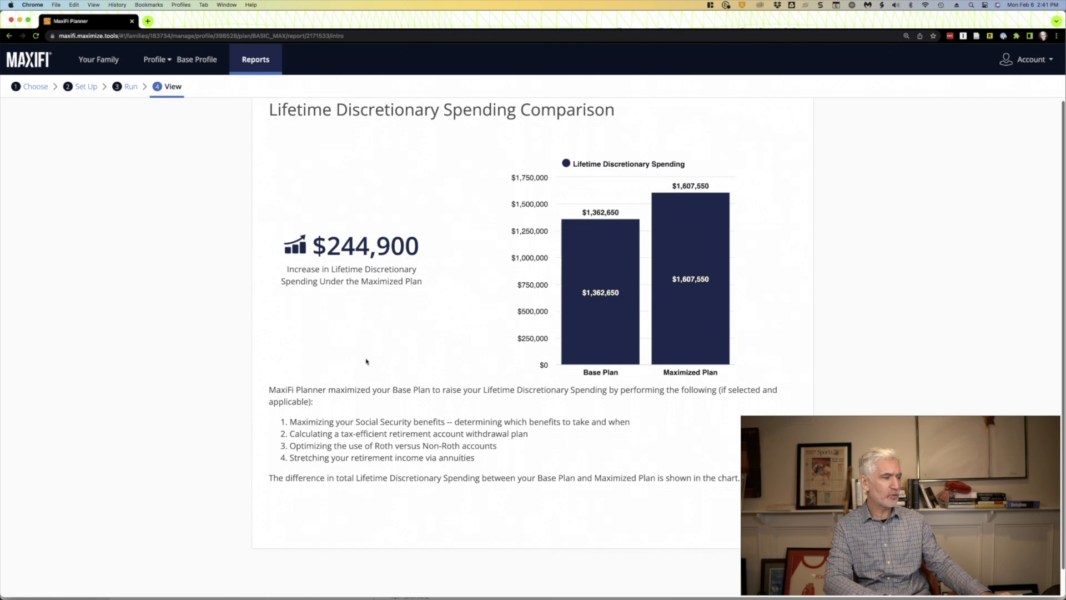
{"action": "scroll", "coordinate": [366, 362], "scroll_direction": "down", "scroll_amount": 2}
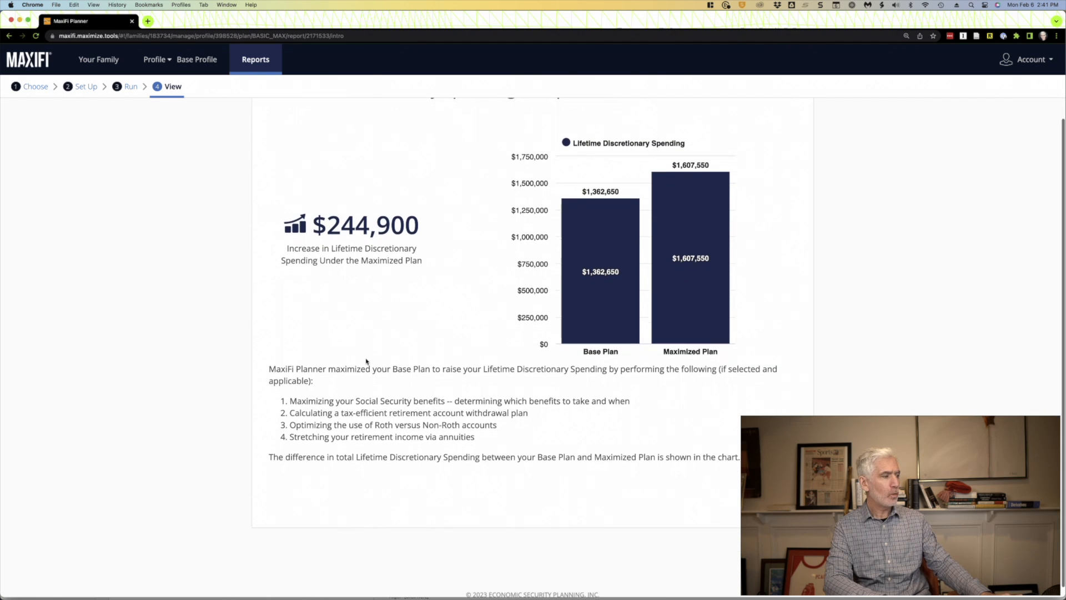
- Read through the four methods the Maximized Plan uses, from Social Security maximization and tax-efficient withdrawals to Roth use and annuities
{"action": "left_click_drag", "start_coordinate": [286, 397], "coordinate": [363, 412]}
{"action": "left_click", "coordinate": [330, 397]}
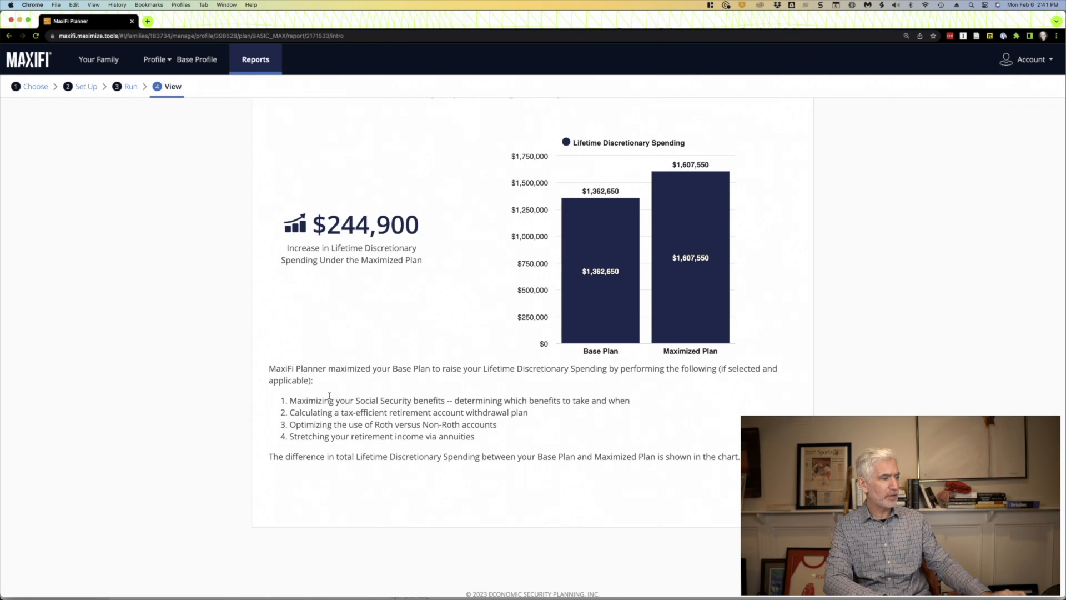
{"action": "left_click_drag", "start_coordinate": [442, 399], "coordinate": [299, 400]}
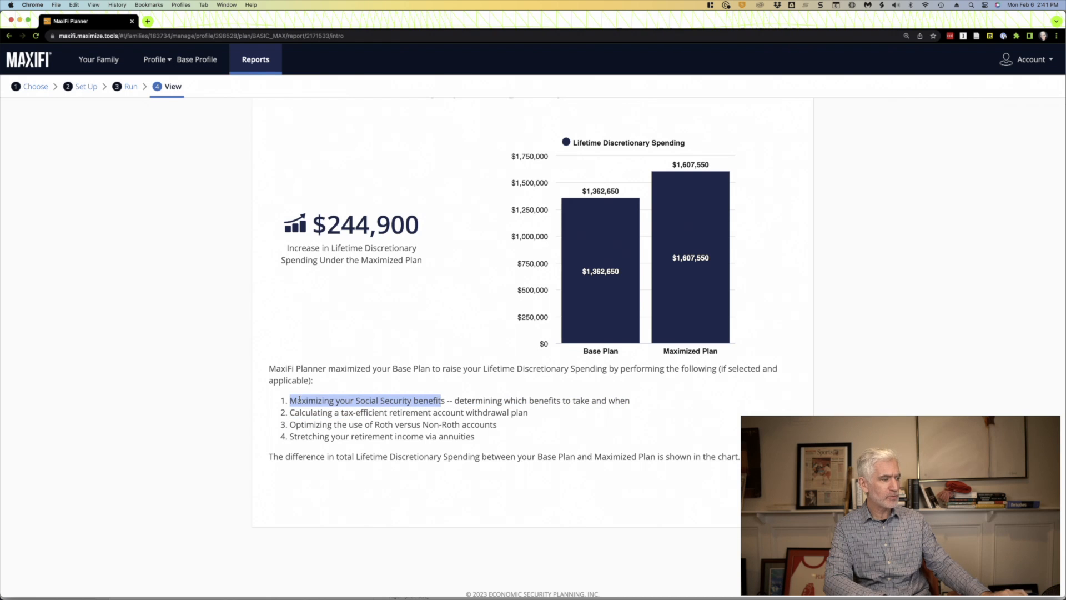
{"action": "left_click", "coordinate": [295, 411]}
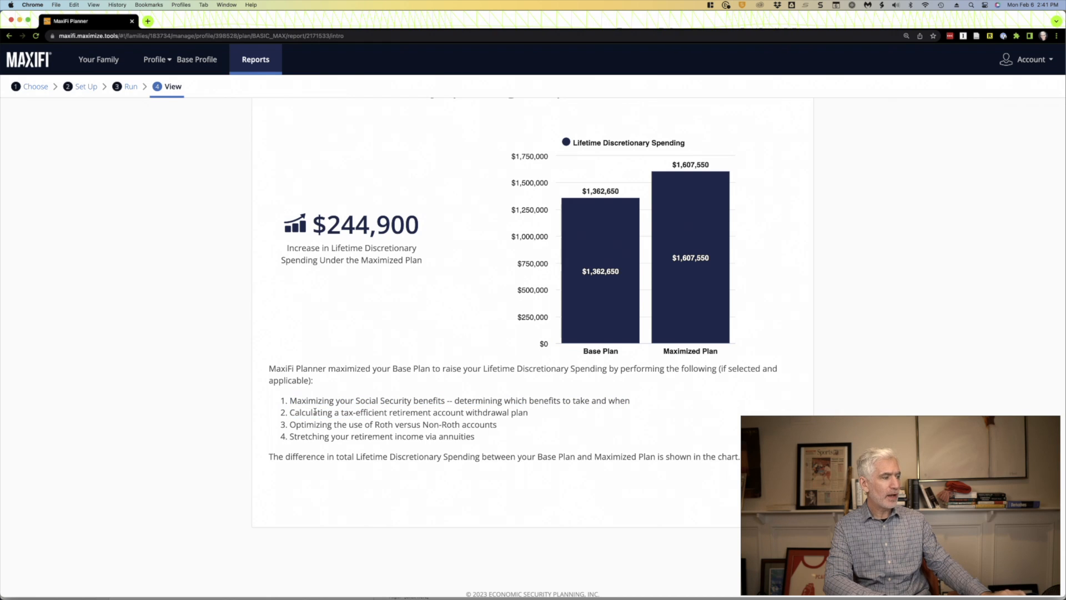
{"action": "left_click_drag", "start_coordinate": [352, 413], "coordinate": [478, 416]}
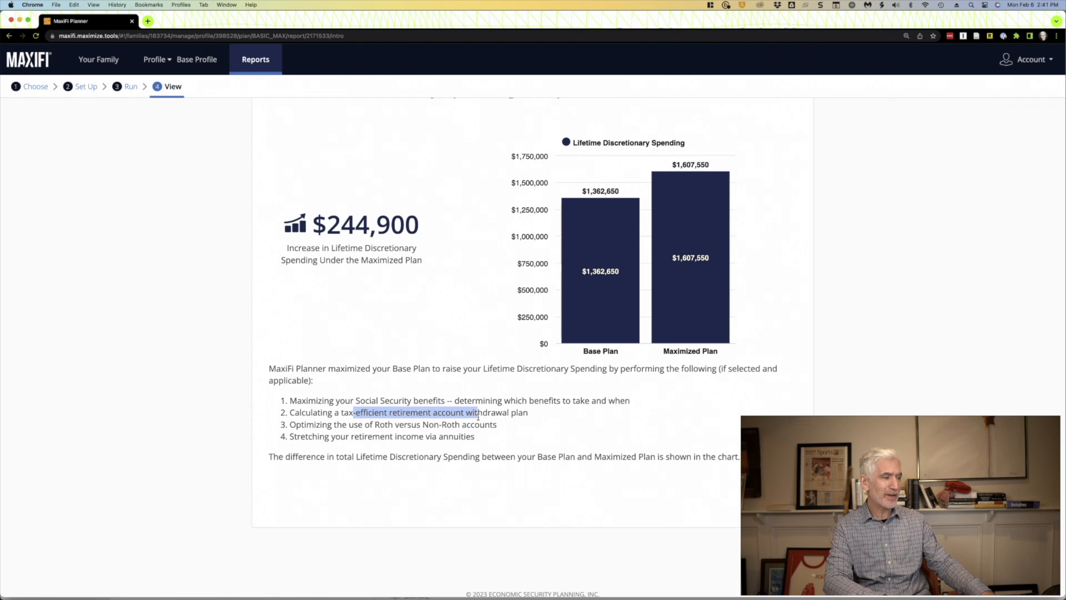
{"action": "left_click_drag", "start_coordinate": [314, 425], "coordinate": [426, 427]}
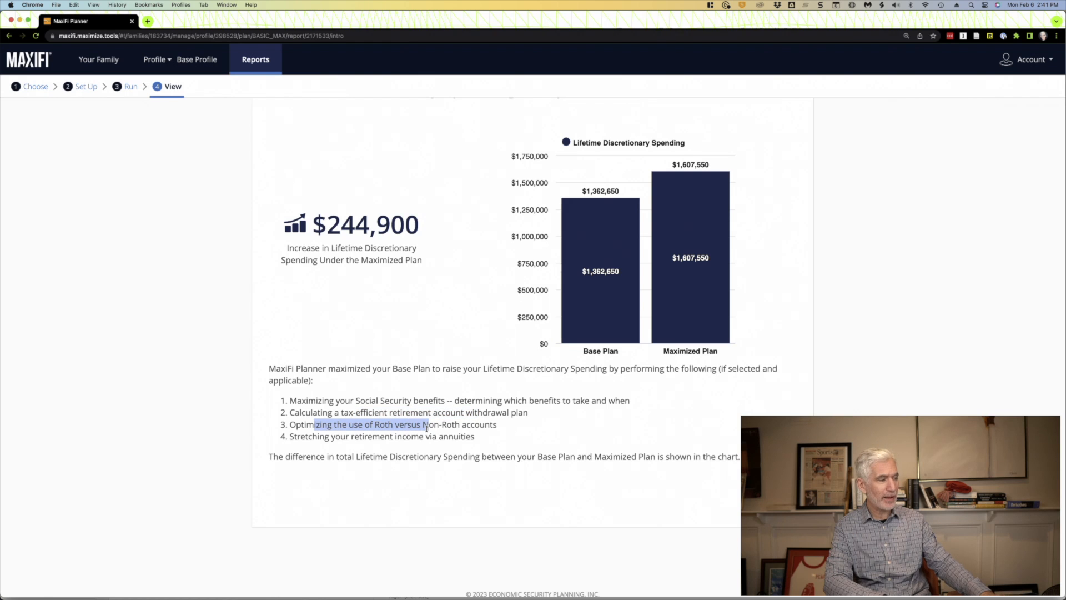
{"action": "left_click", "coordinate": [322, 437]}
{"action": "left_click_drag", "start_coordinate": [322, 437], "coordinate": [470, 438]}
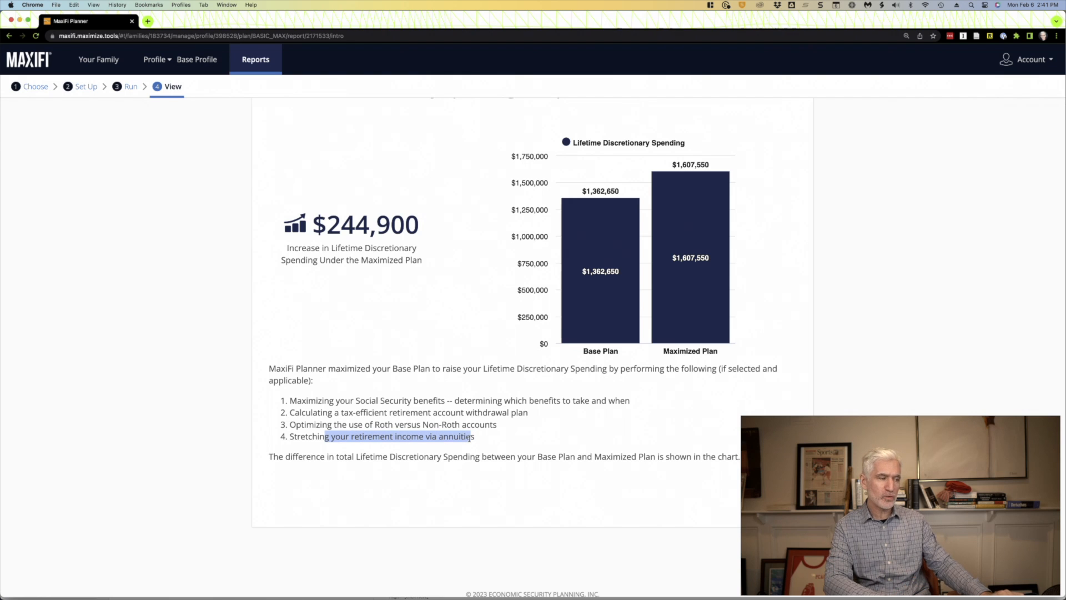
{"action": "left_click", "coordinate": [534, 425]}
- Advance to the Annual Discretionary Spending Comparison and examine the yearly spending lines of both plans
{"action": "left_click", "coordinate": [775, 498]}
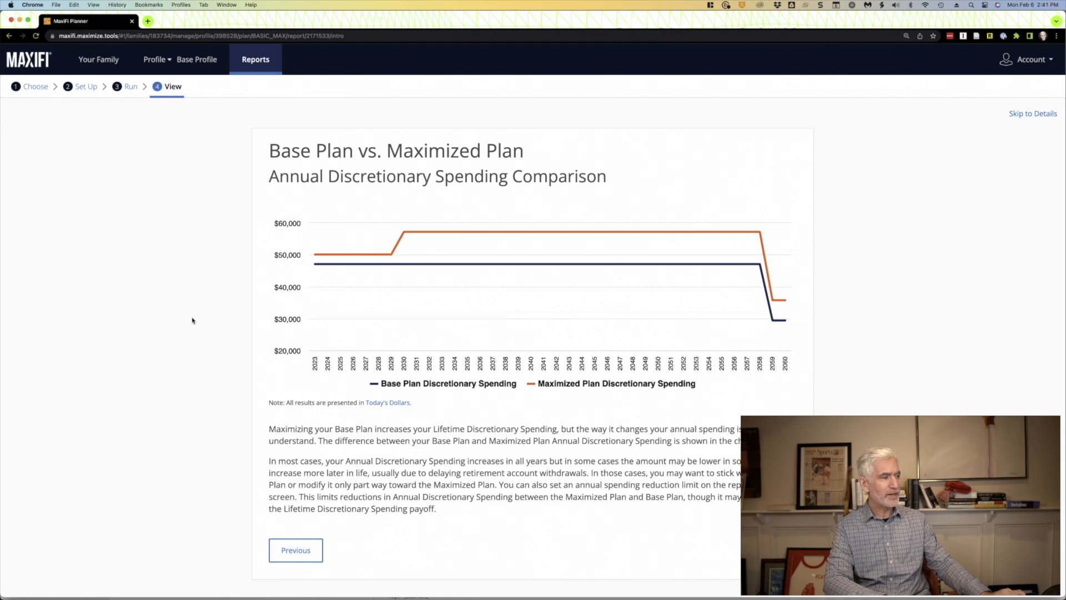
{"action": "scroll", "coordinate": [193, 320], "scroll_direction": "down", "scroll_amount": 1}
{"action": "mouse_move", "coordinate": [336, 245]}
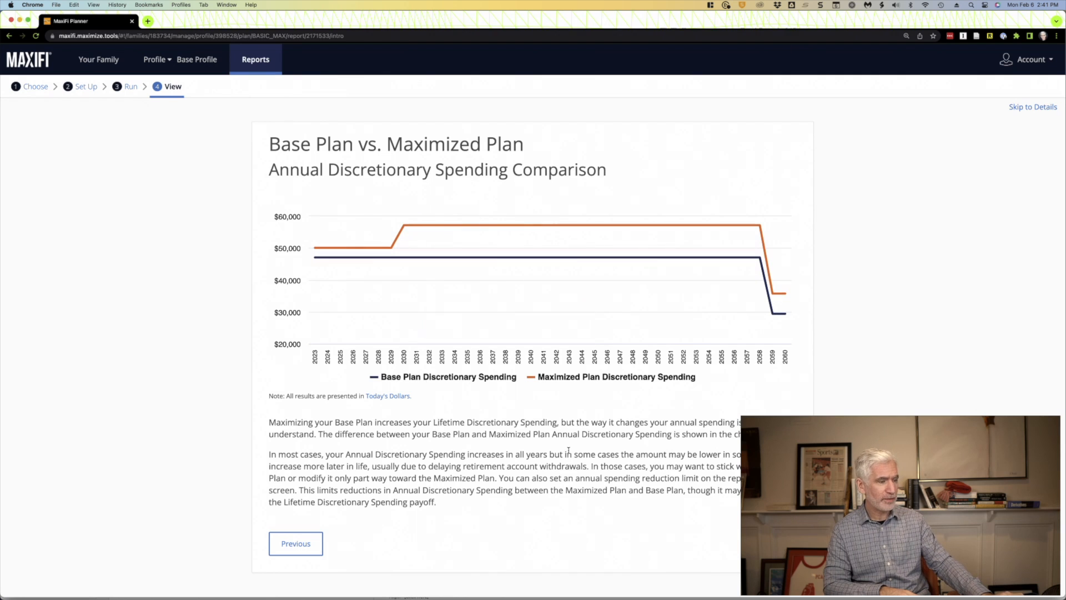
{"action": "scroll", "coordinate": [500, 388], "scroll_direction": "down", "scroll_amount": 1}
- Advance to the Social Security Filing Date Comparison and check both spouses' filing ages under the two plans
{"action": "left_click", "coordinate": [776, 526]}
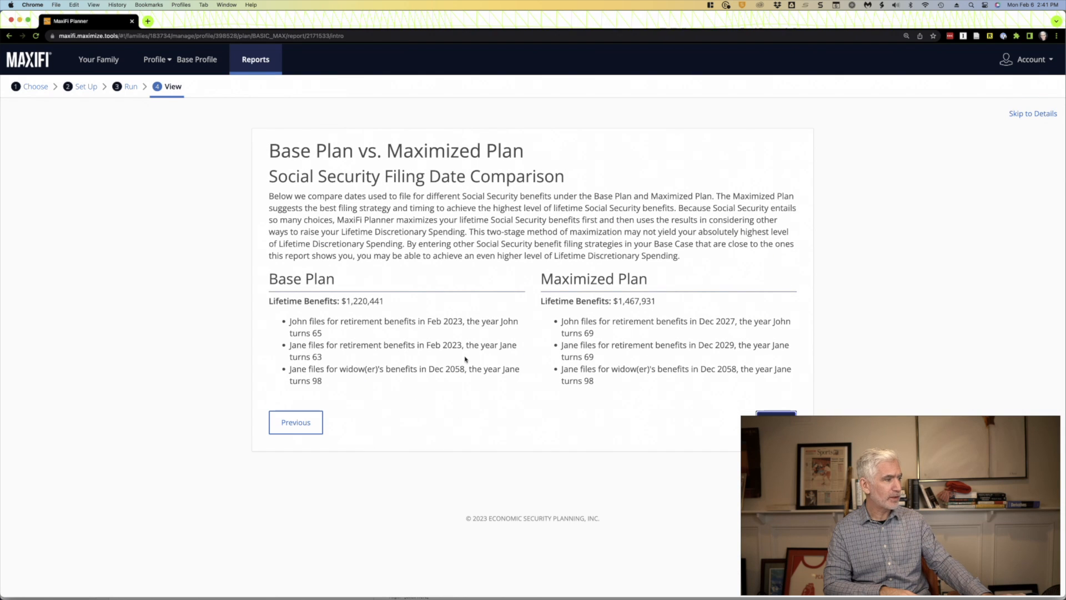
{"action": "double_click", "coordinate": [313, 332]}
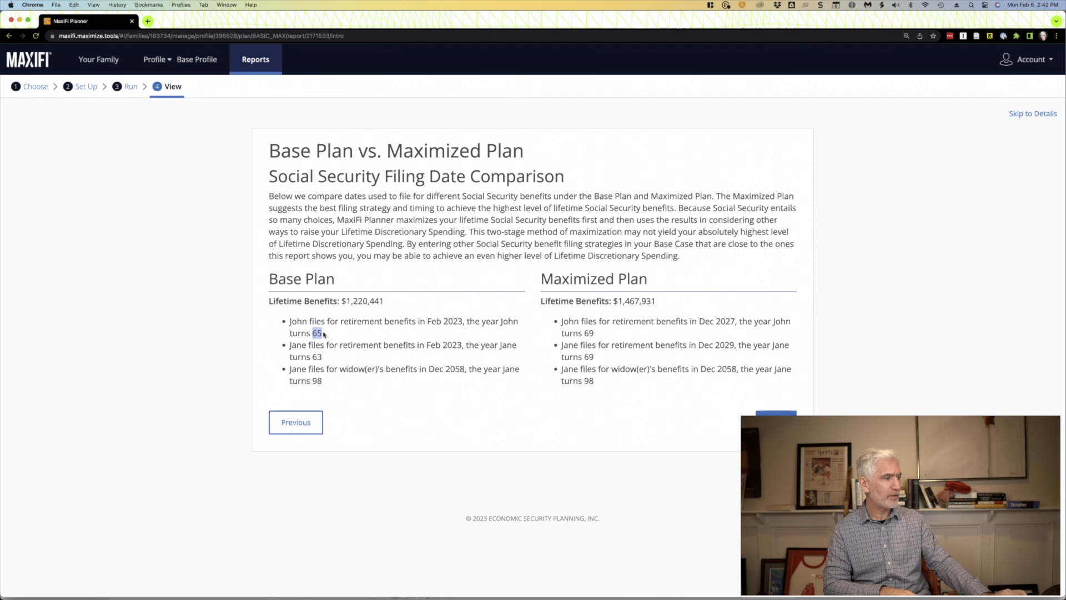
{"action": "double_click", "coordinate": [588, 332]}
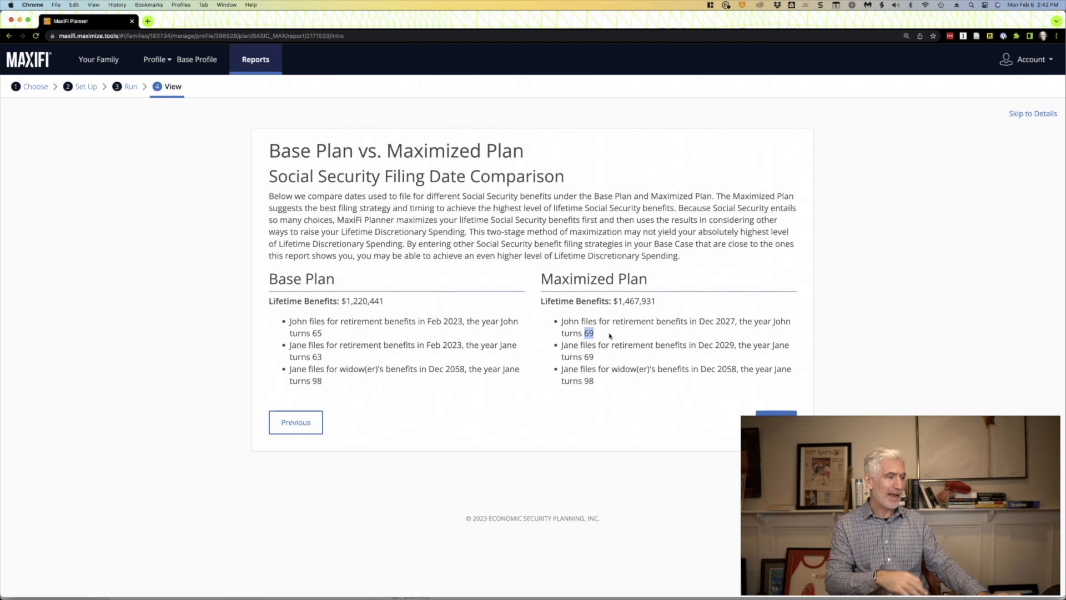
{"action": "double_click", "coordinate": [587, 356]}
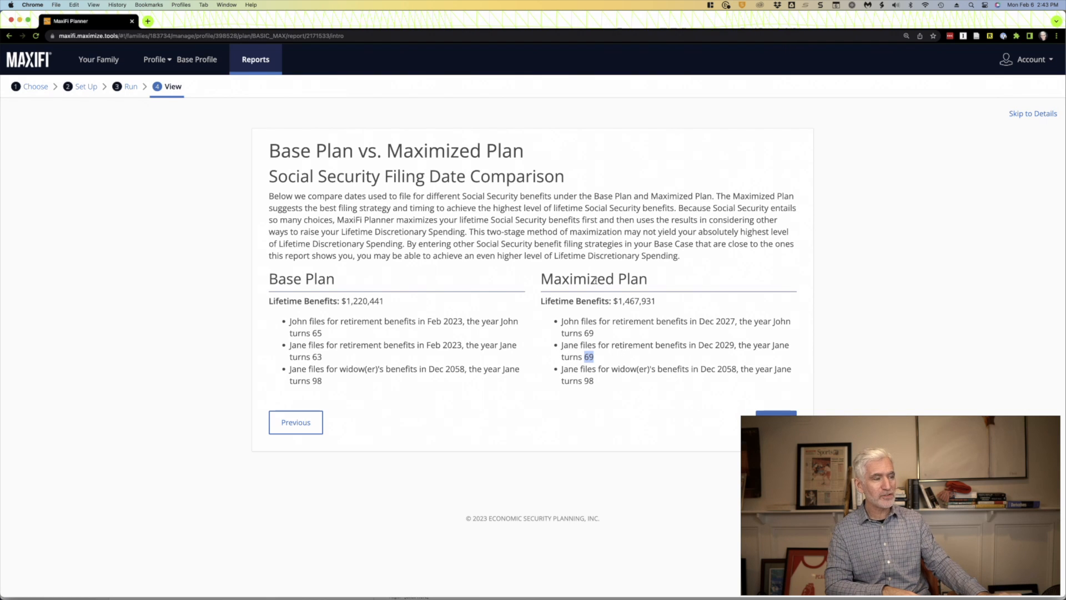
- Advance to the husband's Retirement Account Comparison and examine the yearly withdrawals and smooth withdrawal start dates
{"action": "left_click", "coordinate": [776, 413]}
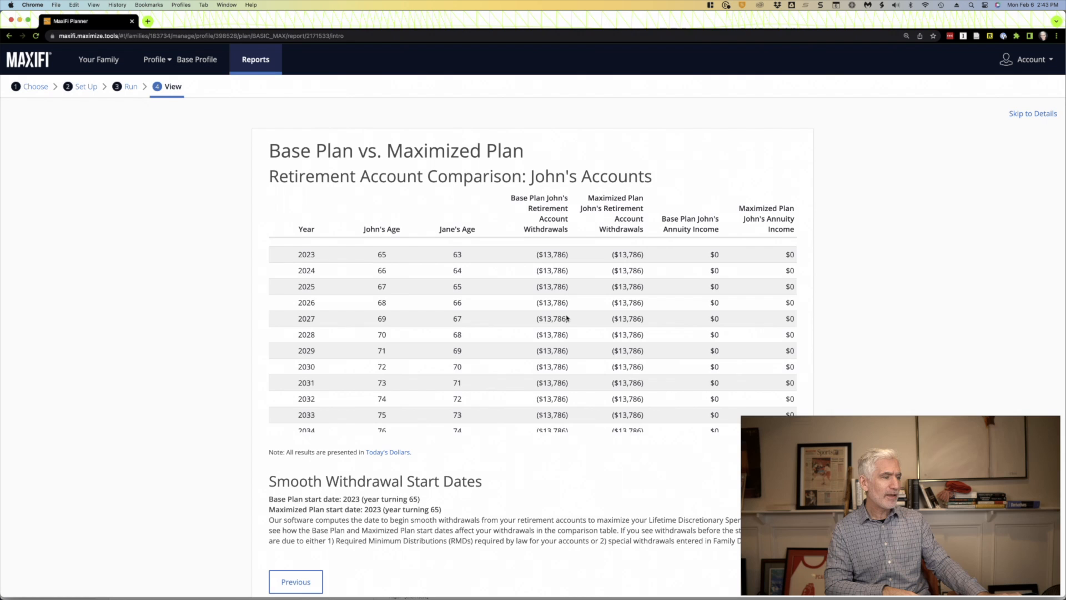
{"action": "scroll", "coordinate": [567, 318], "scroll_direction": "down", "scroll_amount": 5}
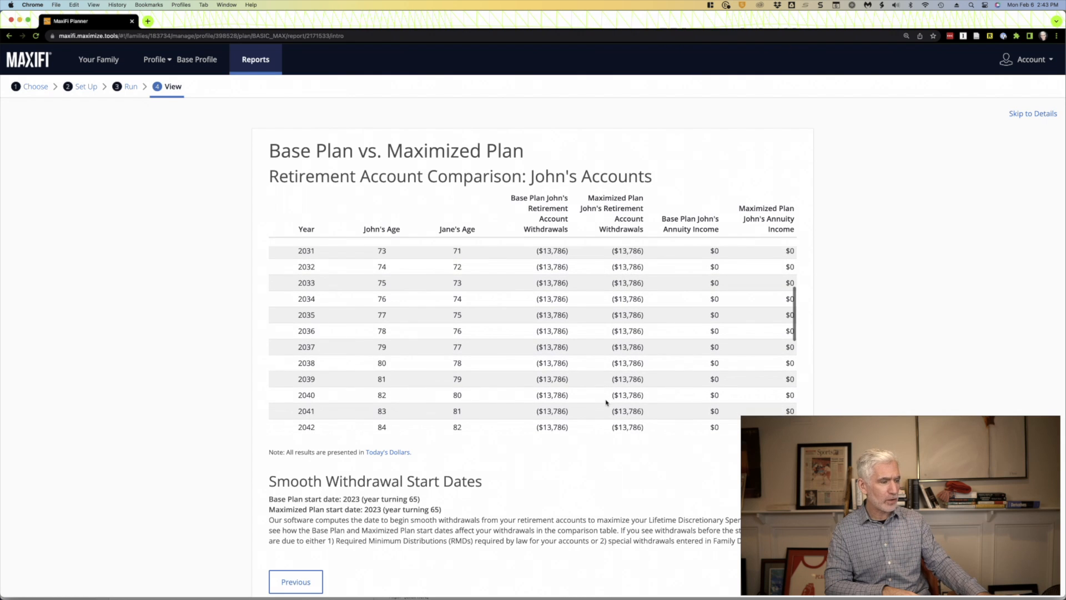
{"action": "scroll", "coordinate": [603, 515], "scroll_direction": "down", "scroll_amount": 3}
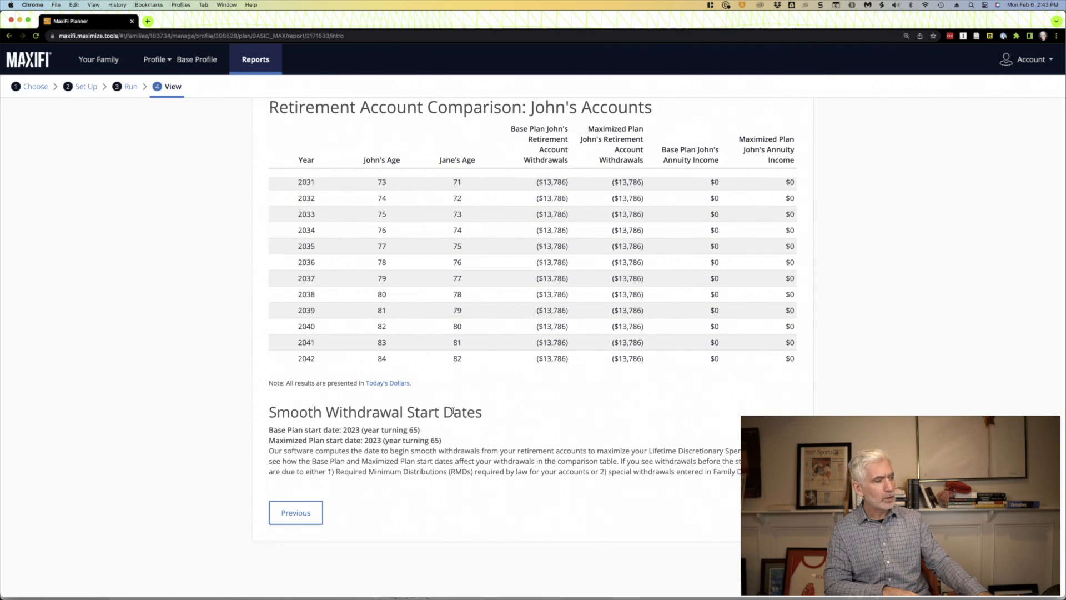
{"action": "left_click_drag", "start_coordinate": [453, 411], "coordinate": [312, 412]}
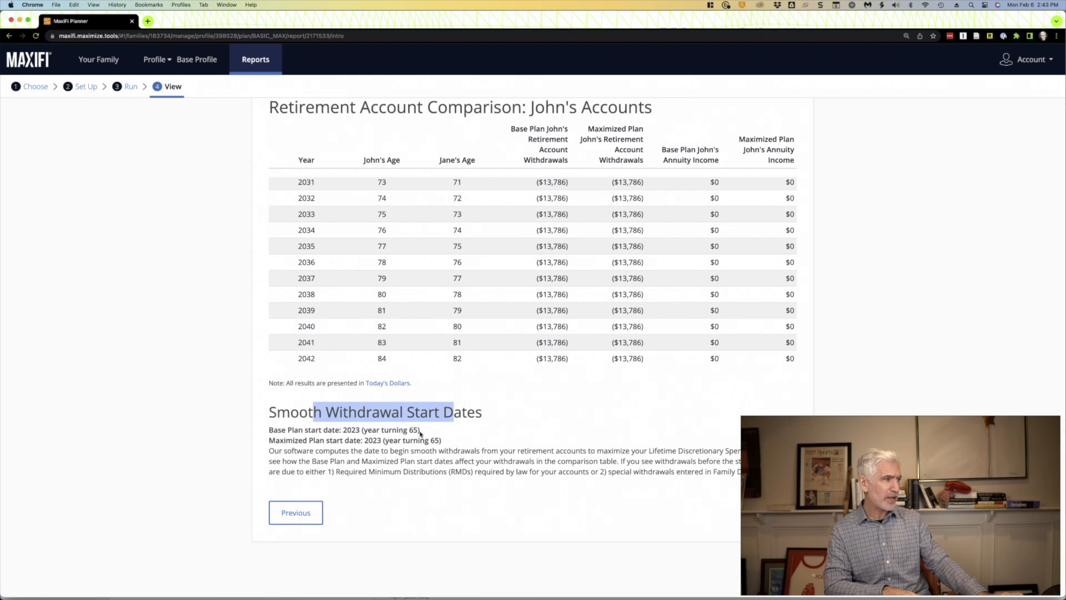
- Advance to the husband's Roth or non-Roth withdrawal order page and compare which accounts each plan draws from first
{"action": "scroll", "coordinate": [414, 433], "scroll_direction": "up", "scroll_amount": 1}
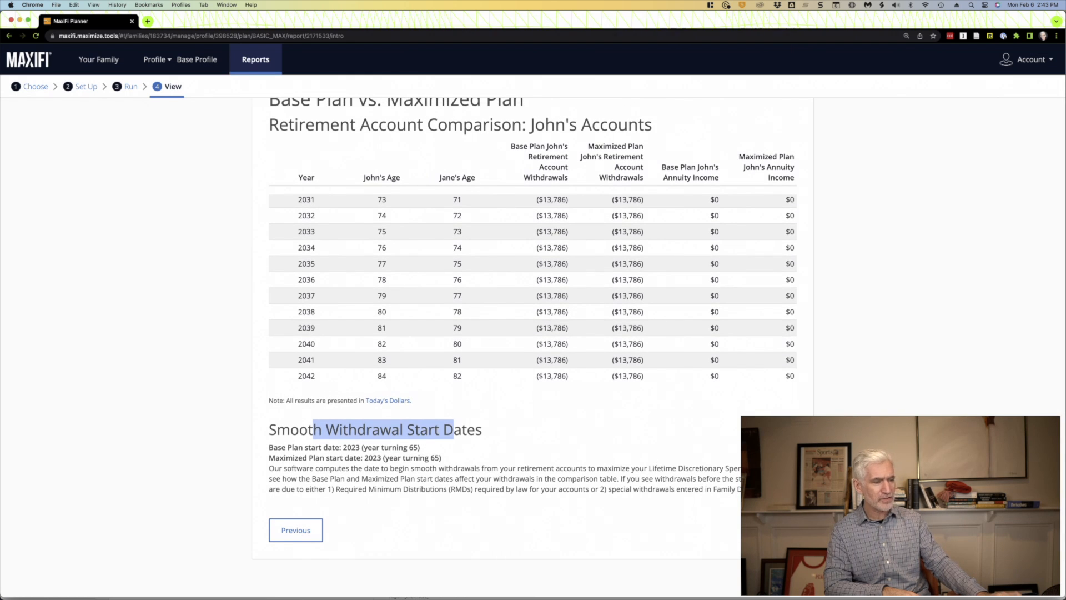
{"action": "left_click", "coordinate": [777, 530]}
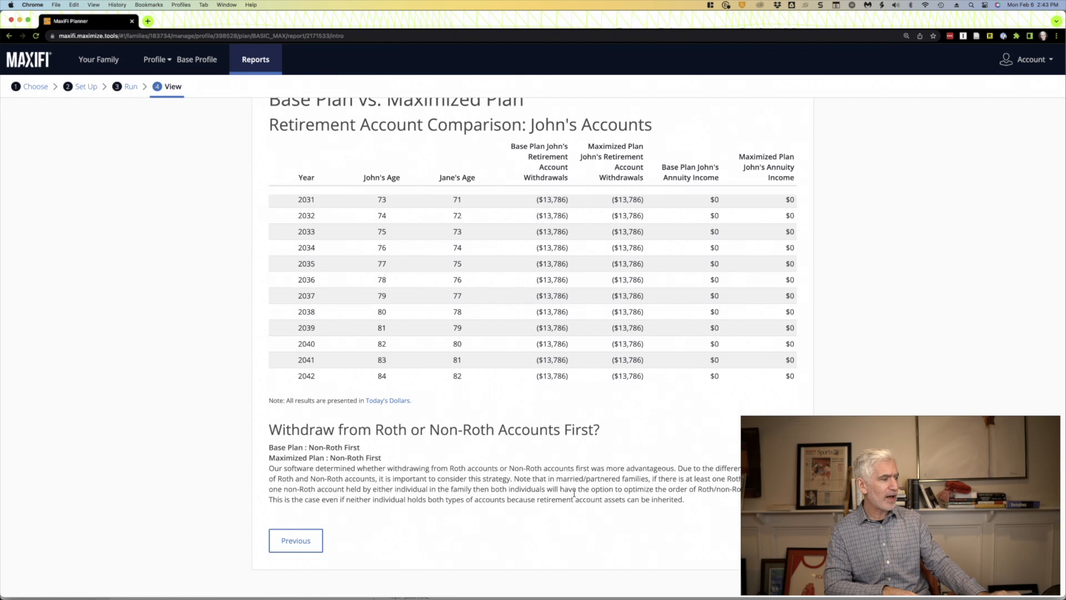
{"action": "scroll", "coordinate": [574, 493], "scroll_direction": "down", "scroll_amount": 1}
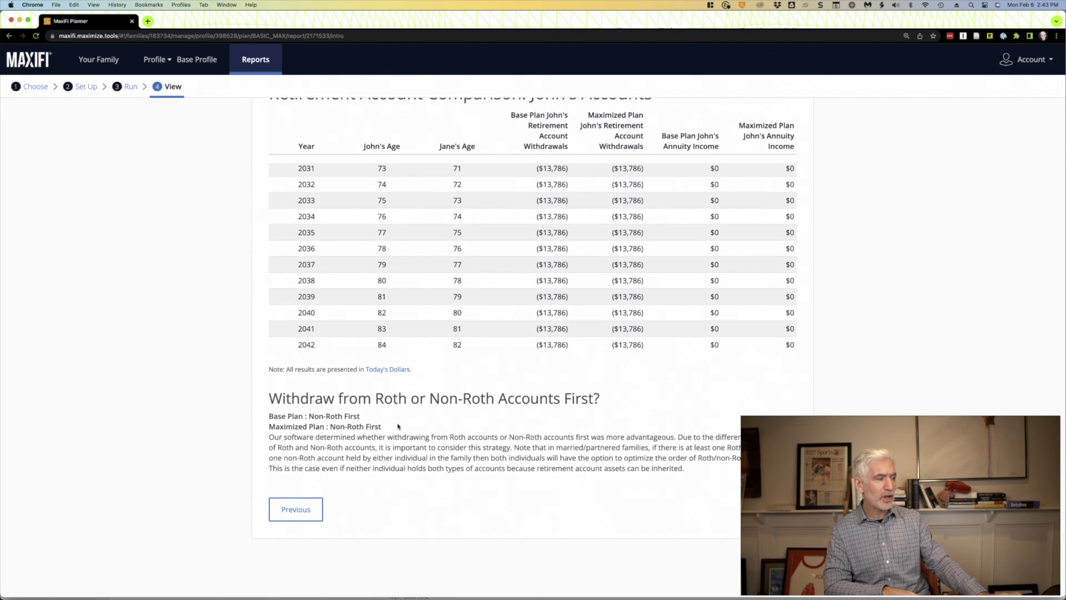
{"action": "left_click_drag", "start_coordinate": [309, 416], "coordinate": [395, 425]}
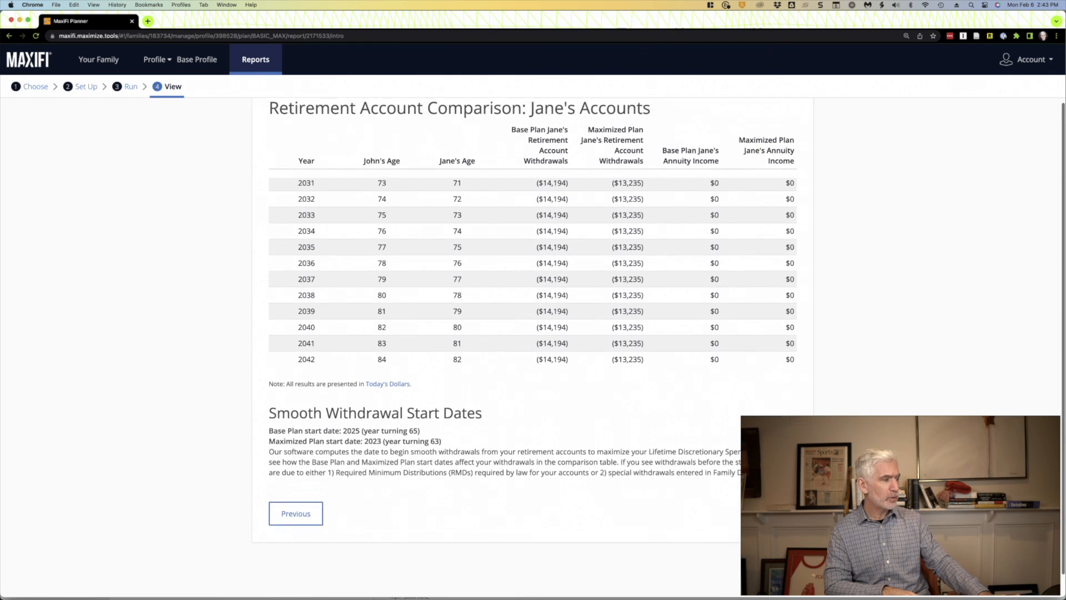
- Advance to the wife's Retirement Account Comparison and compare the smooth withdrawal start dates of the Base and Maximized Plans
{"action": "scroll", "coordinate": [617, 470], "scroll_direction": "up", "scroll_amount": 2}
{"action": "scroll", "coordinate": [530, 465], "scroll_direction": "down", "scroll_amount": 1}
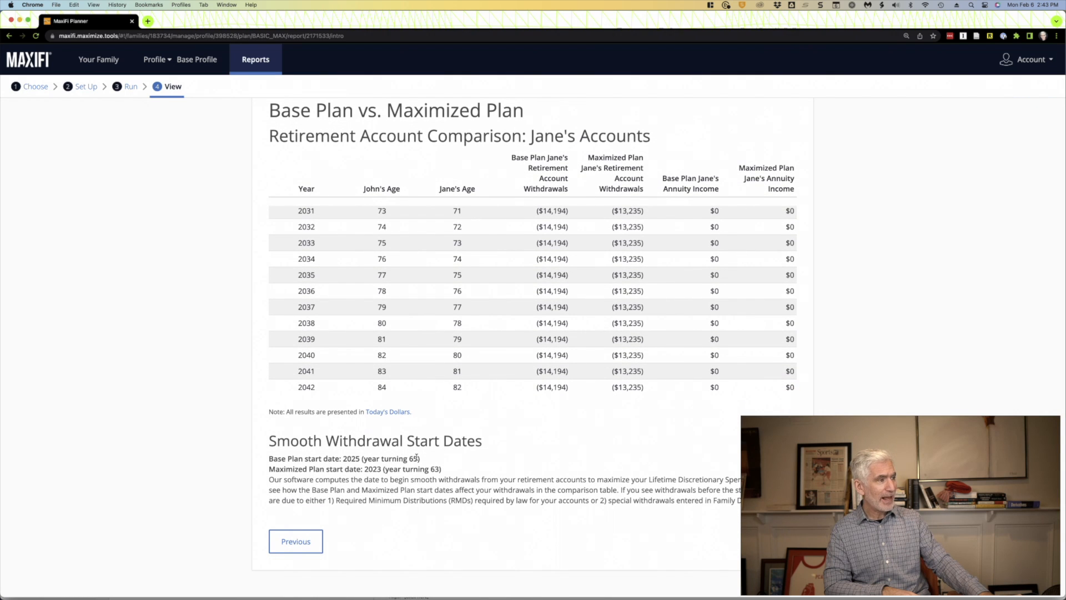
{"action": "left_click_drag", "start_coordinate": [417, 457], "coordinate": [398, 457]}
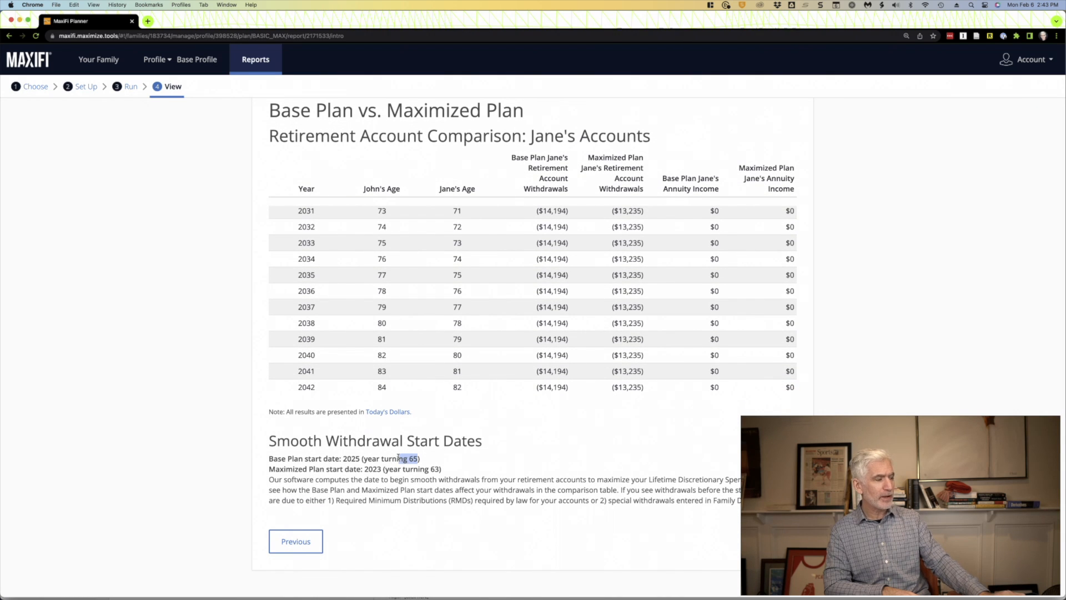
{"action": "left_click_drag", "start_coordinate": [442, 470], "coordinate": [417, 470]}
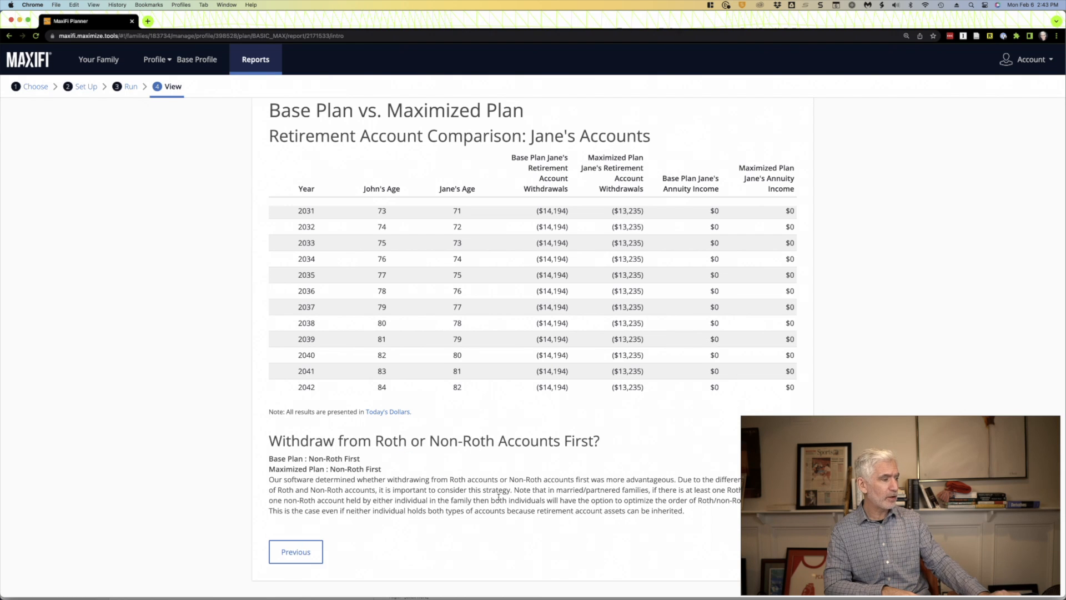
- Finish the wife's account comparison and apply all Maximized Plan strategies to a new alternative profile
{"action": "scroll", "coordinate": [533, 333], "scroll_direction": "down", "scroll_amount": 1}
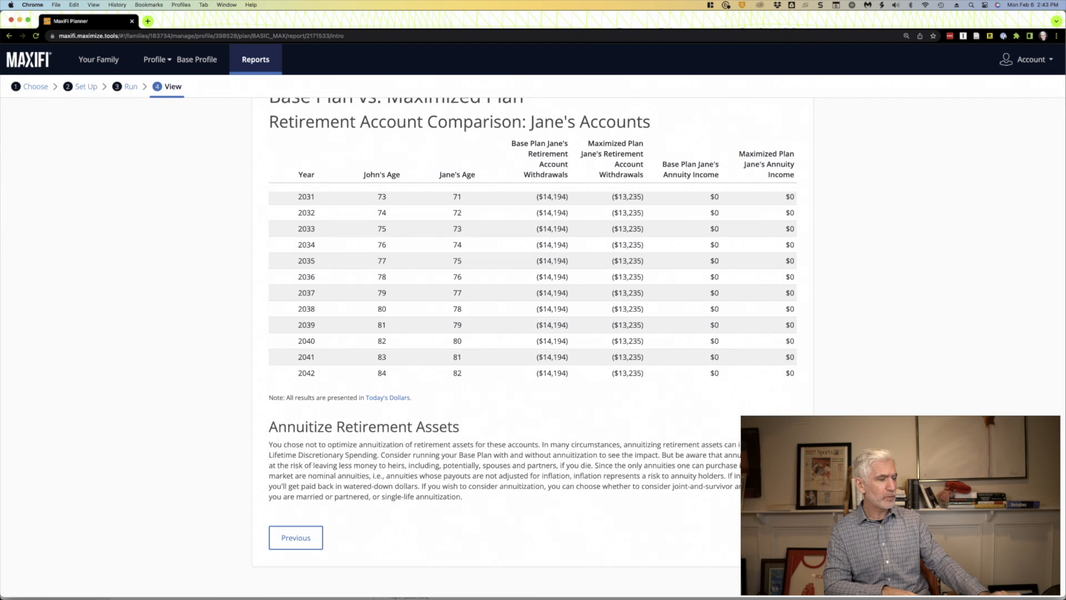
{"action": "left_click", "coordinate": [776, 537]}
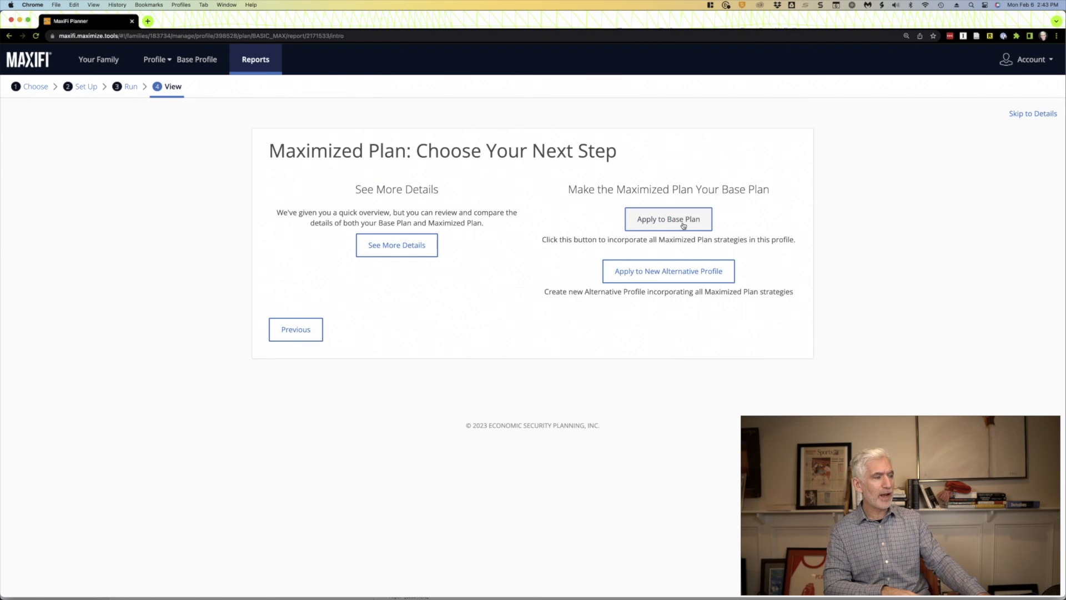
{"action": "left_click", "coordinate": [662, 281]}
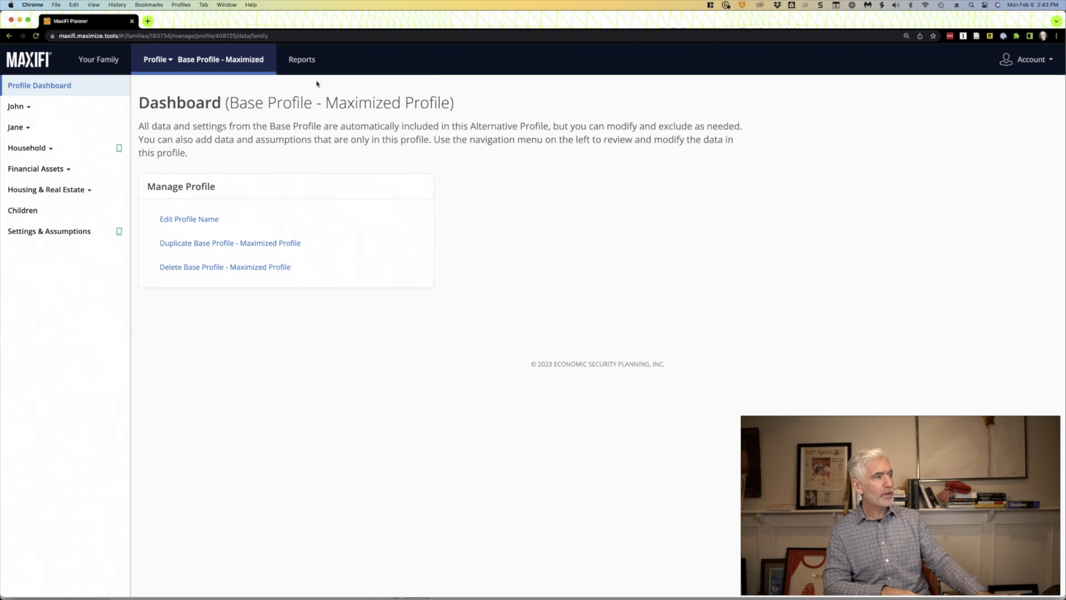
- Run a Comparison Plan report of Base Profile - Maximized against Die Early and examine the lifetime and annual discretionary spending charts
{"action": "left_click", "coordinate": [299, 60]}
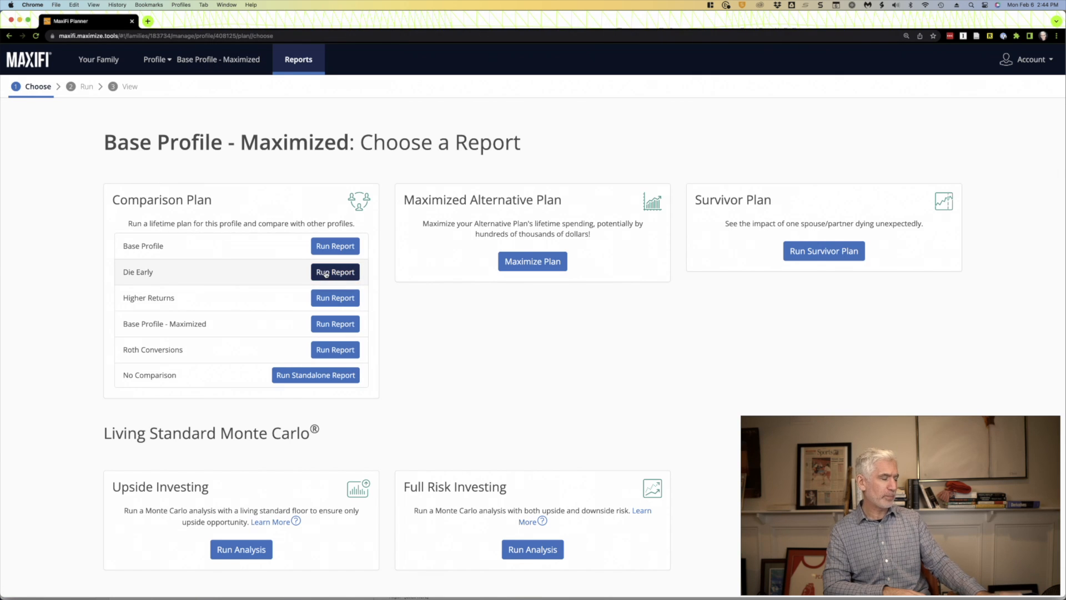
{"action": "left_click", "coordinate": [326, 273]}
{"action": "scroll", "coordinate": [269, 394], "scroll_direction": "down", "scroll_amount": 2}
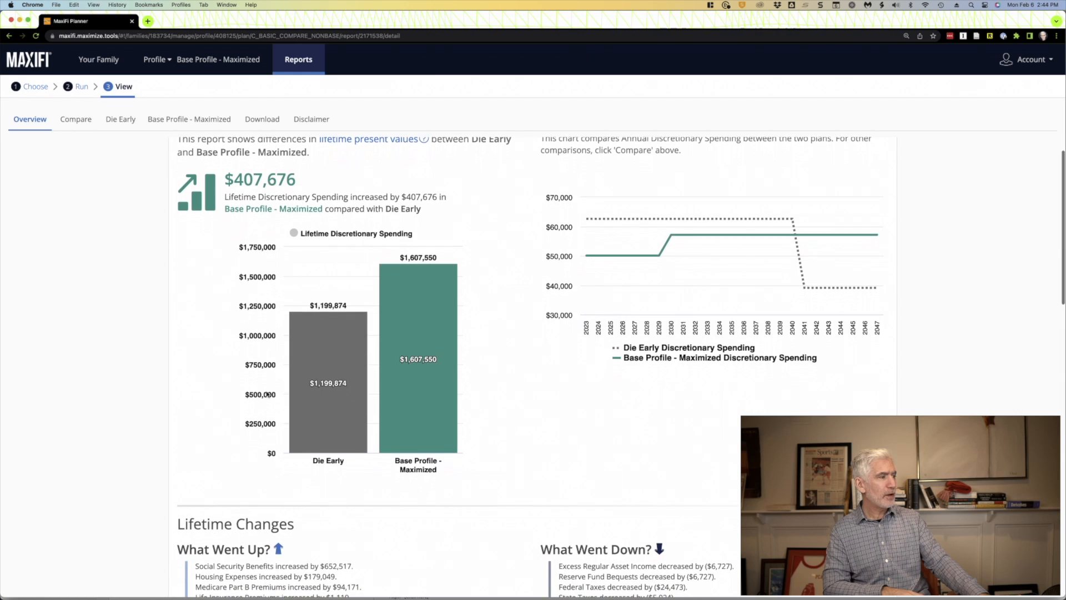
{"action": "scroll", "coordinate": [269, 394], "scroll_direction": "up", "scroll_amount": 2}
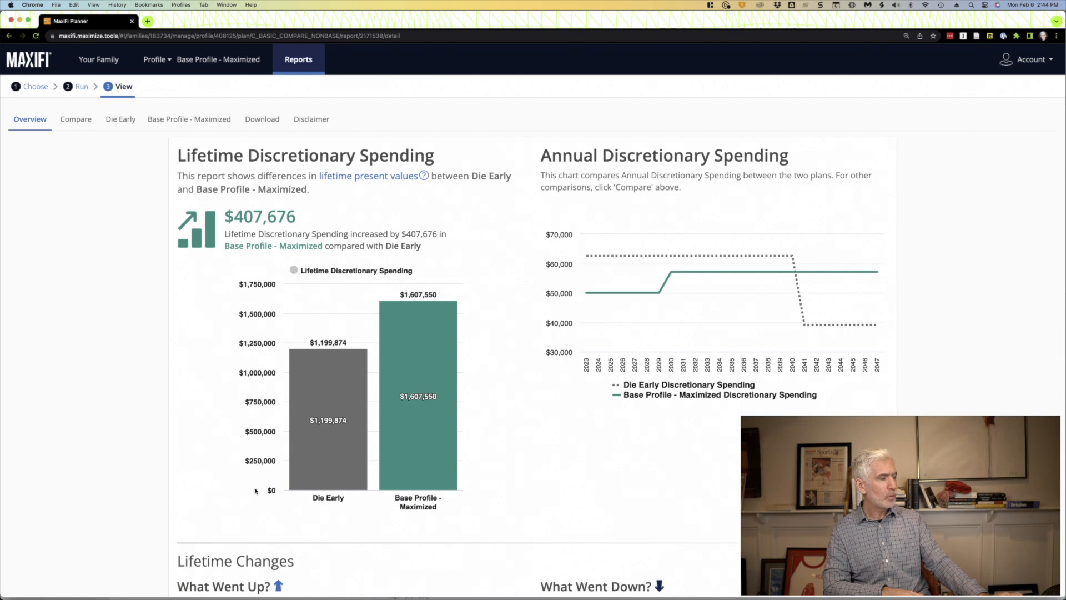
{"action": "mouse_move", "coordinate": [420, 362]}
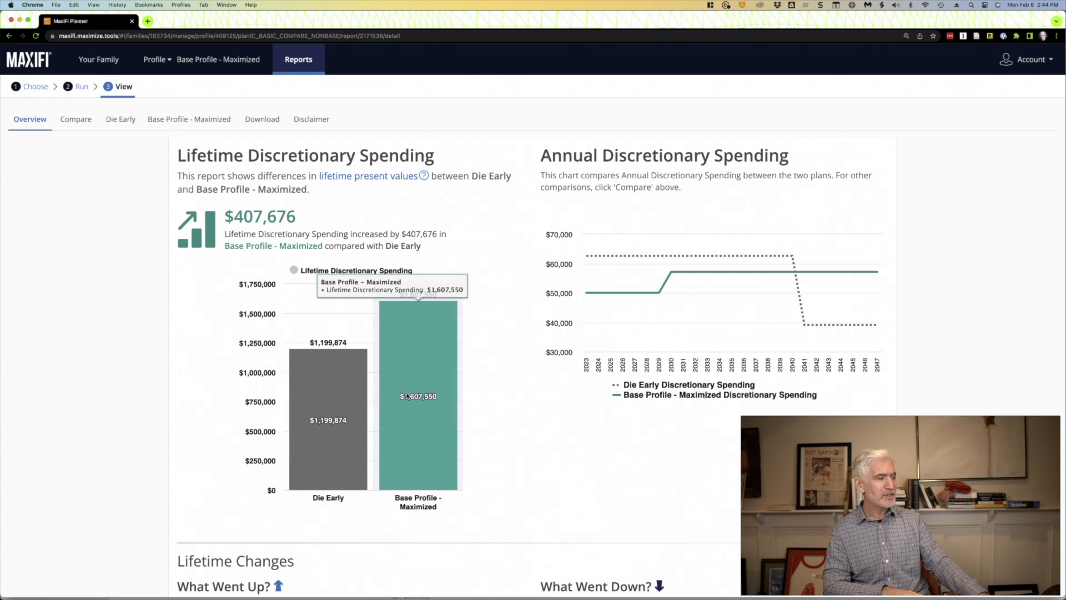
{"action": "mouse_move", "coordinate": [310, 433]}
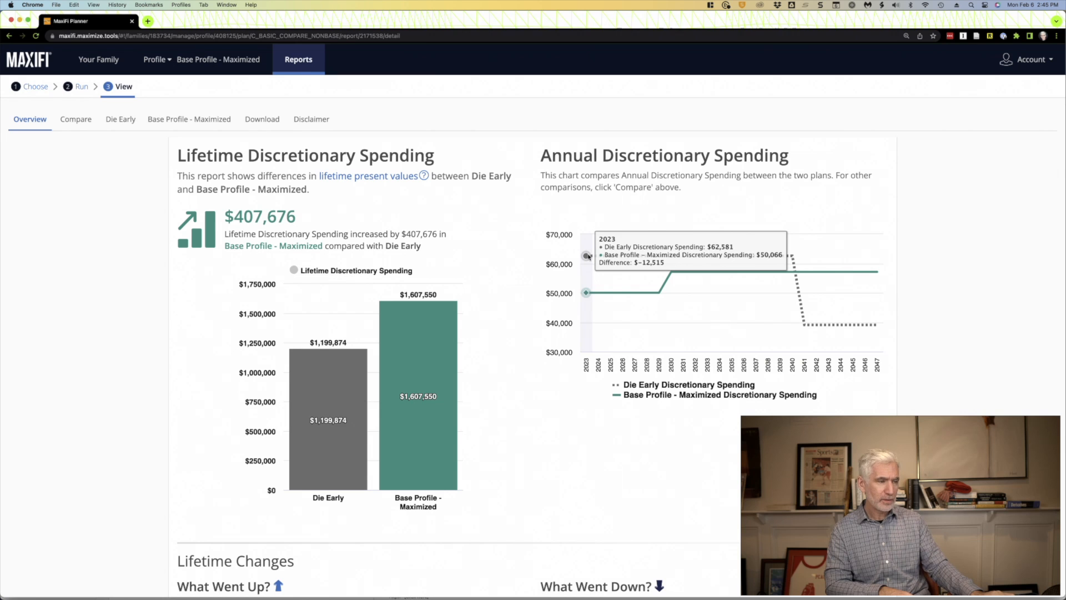
- Read the Lifetime Changes and the Lifetime Balance Sheet Comparison of Die Early and Base Profile - Maximized
{"action": "scroll", "coordinate": [589, 256], "scroll_direction": "down", "scroll_amount": 2}
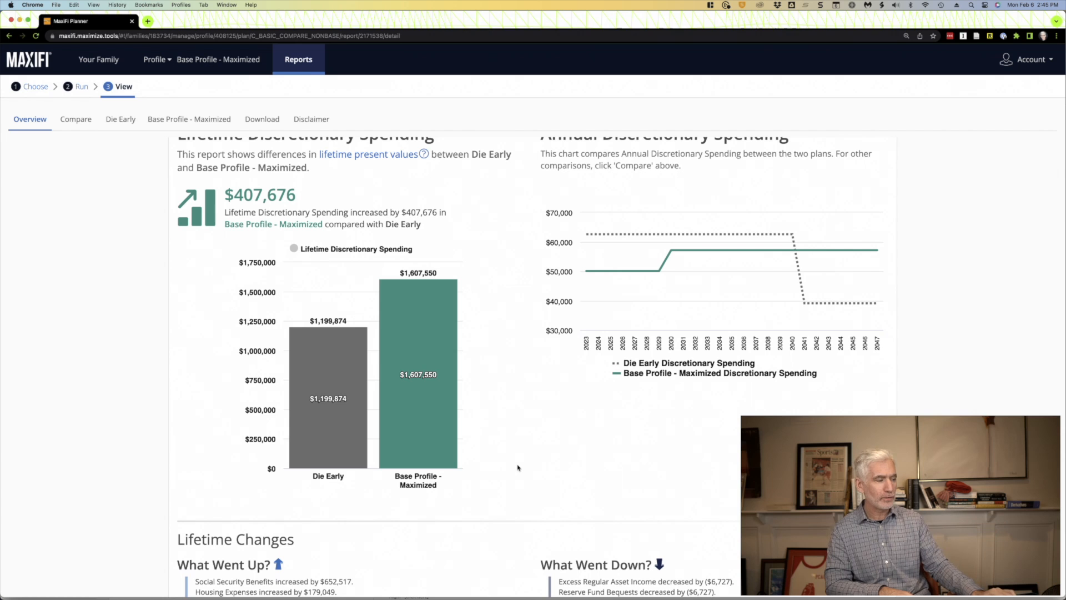
{"action": "scroll", "coordinate": [517, 468], "scroll_direction": "down", "scroll_amount": 10}
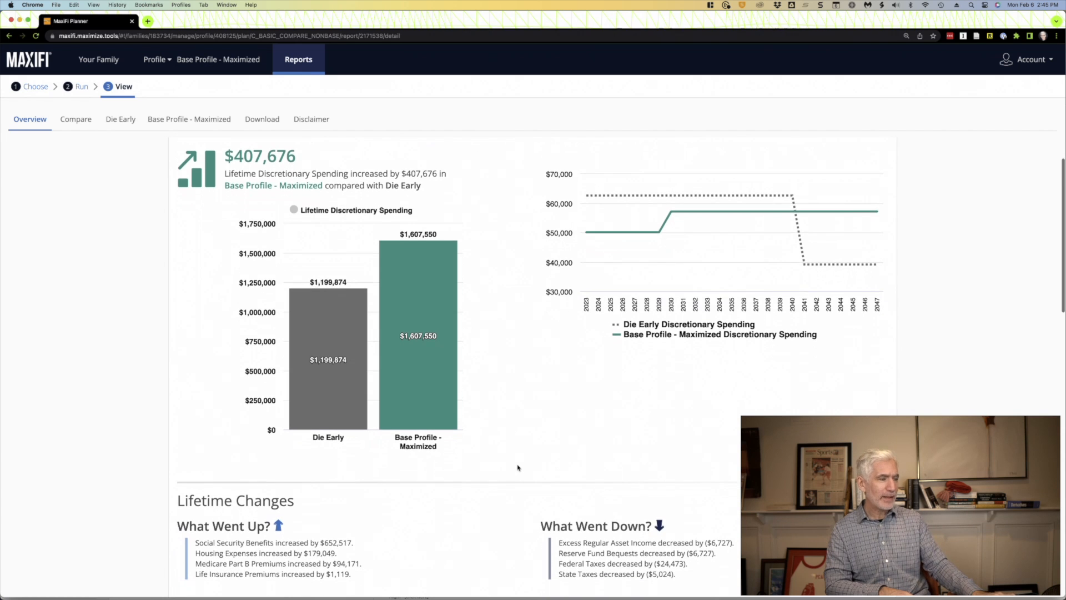
{"action": "scroll", "coordinate": [517, 468], "scroll_direction": "down", "scroll_amount": 10}
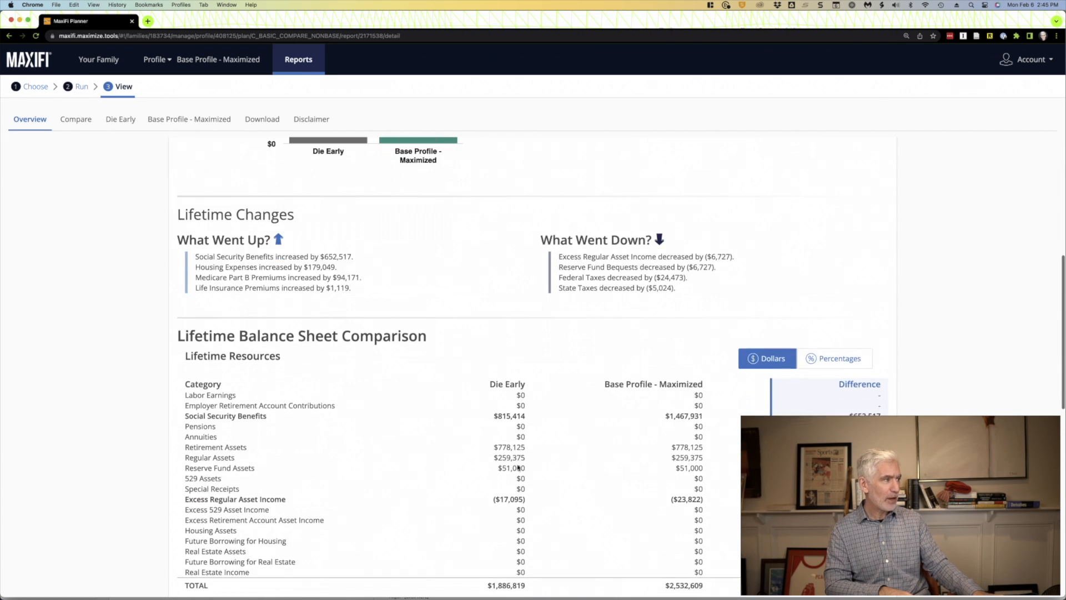
{"action": "scroll", "coordinate": [518, 467], "scroll_direction": "up", "scroll_amount": 20}
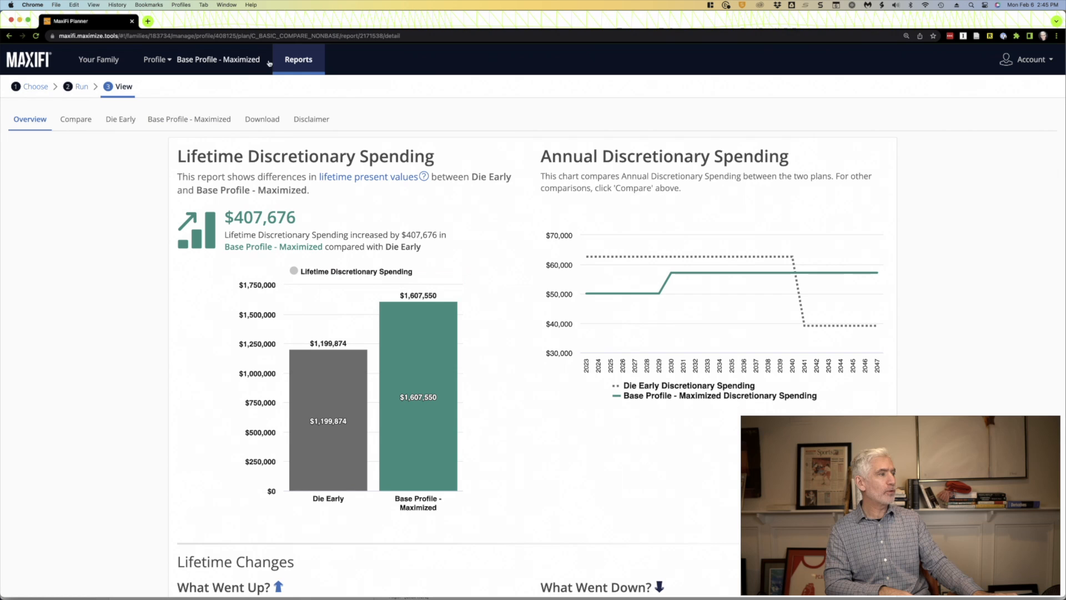
{"action": "scroll", "coordinate": [383, 365], "scroll_direction": "down", "scroll_amount": 5}
{"action": "scroll", "coordinate": [383, 365], "scroll_direction": "up", "scroll_amount": 5}
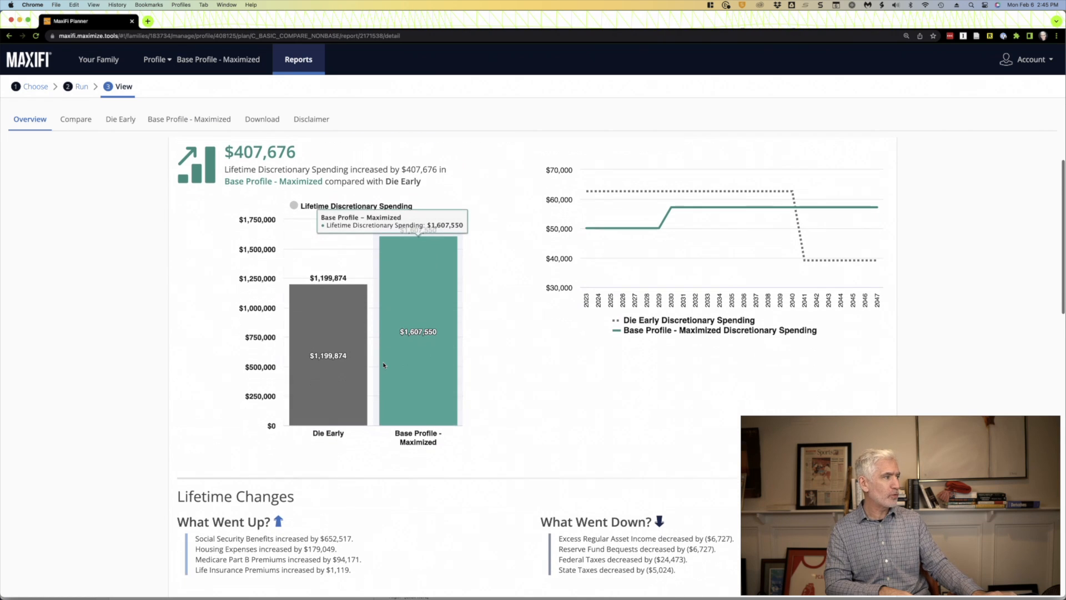
- Open the side-by-side criteria comparison and chart the husband's Social Security for Die Early and Base Profile - Maximized
{"action": "left_click", "coordinate": [73, 120]}
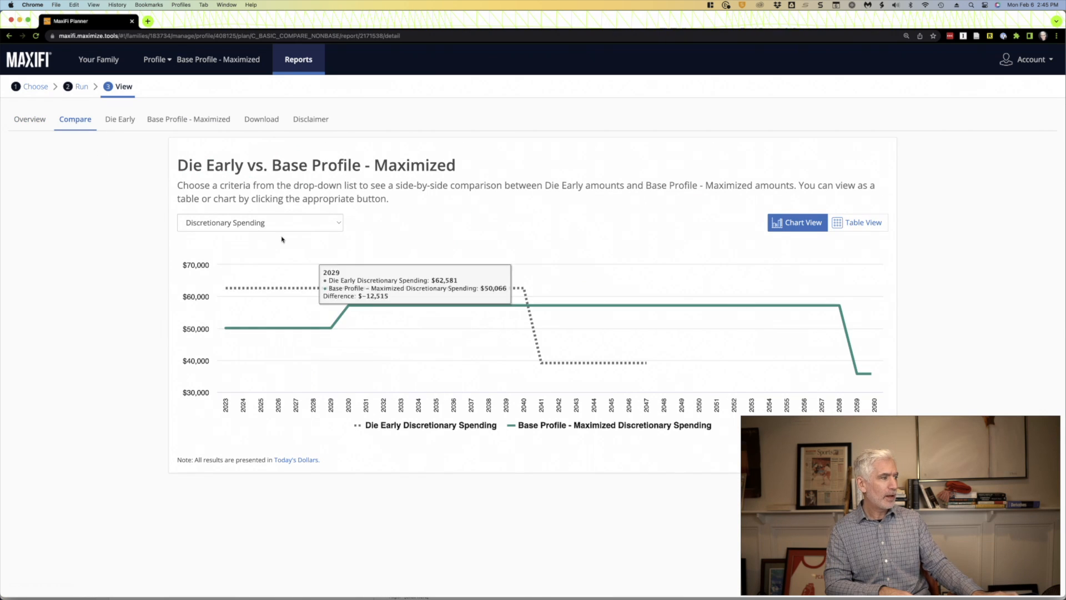
{"action": "left_click", "coordinate": [263, 223]}
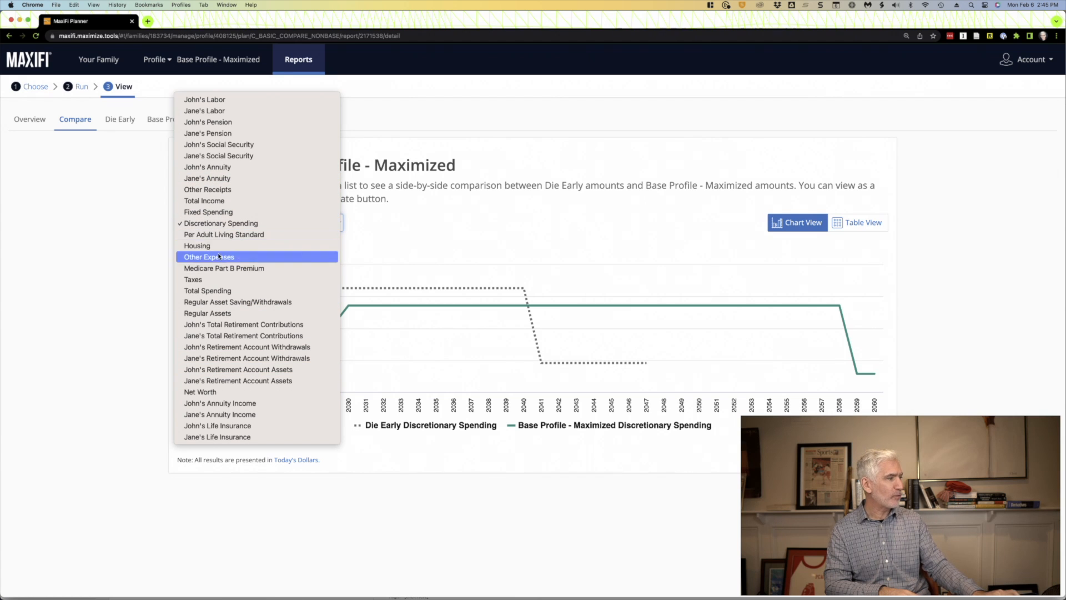
{"action": "left_click", "coordinate": [225, 145]}
{"action": "mouse_move", "coordinate": [540, 319]}
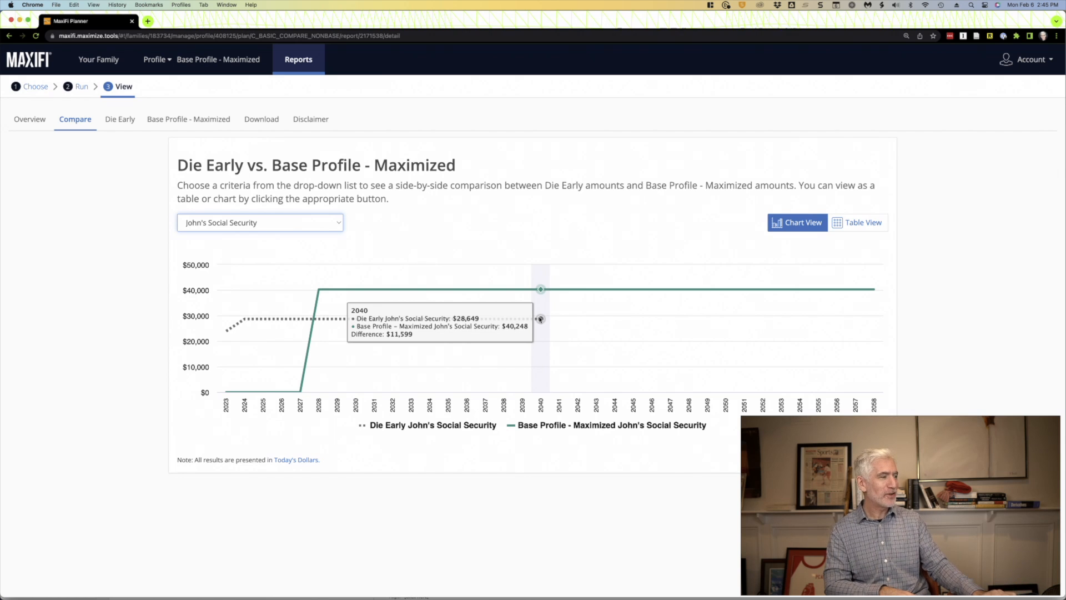
- Chart the Per Adult Living Standard of both profiles and view each profile's Lifetime Balance Sheet
{"action": "left_click", "coordinate": [261, 222]}
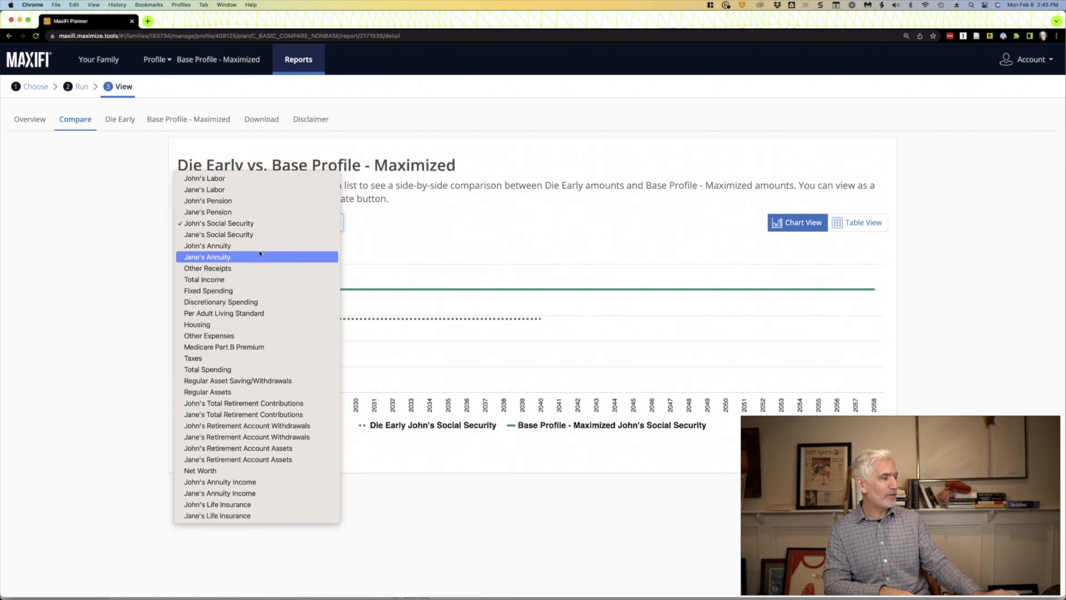
{"action": "left_click", "coordinate": [255, 314]}
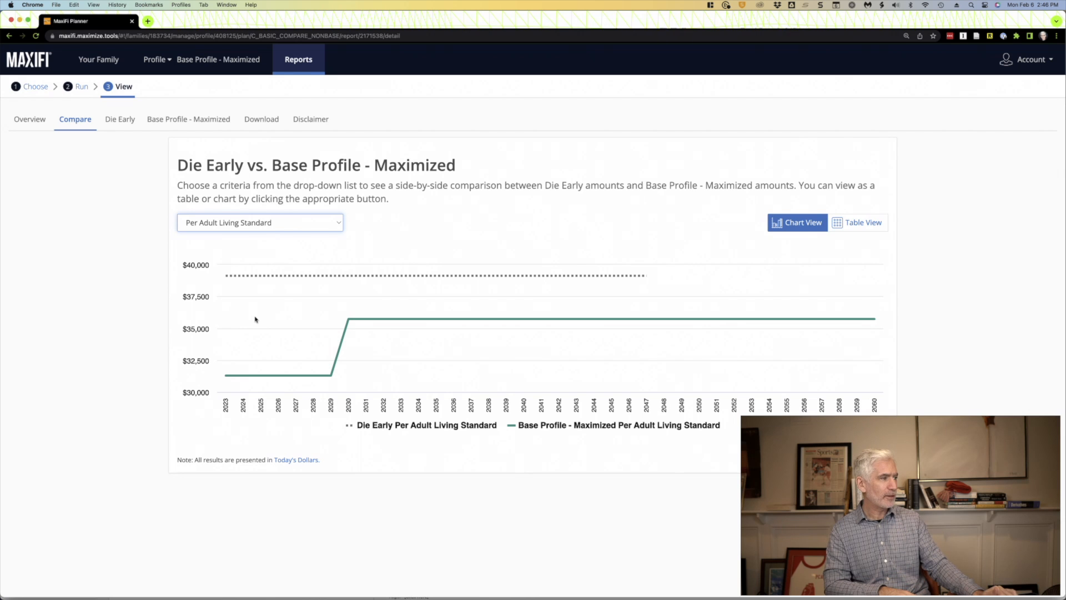
{"action": "left_click", "coordinate": [122, 123]}
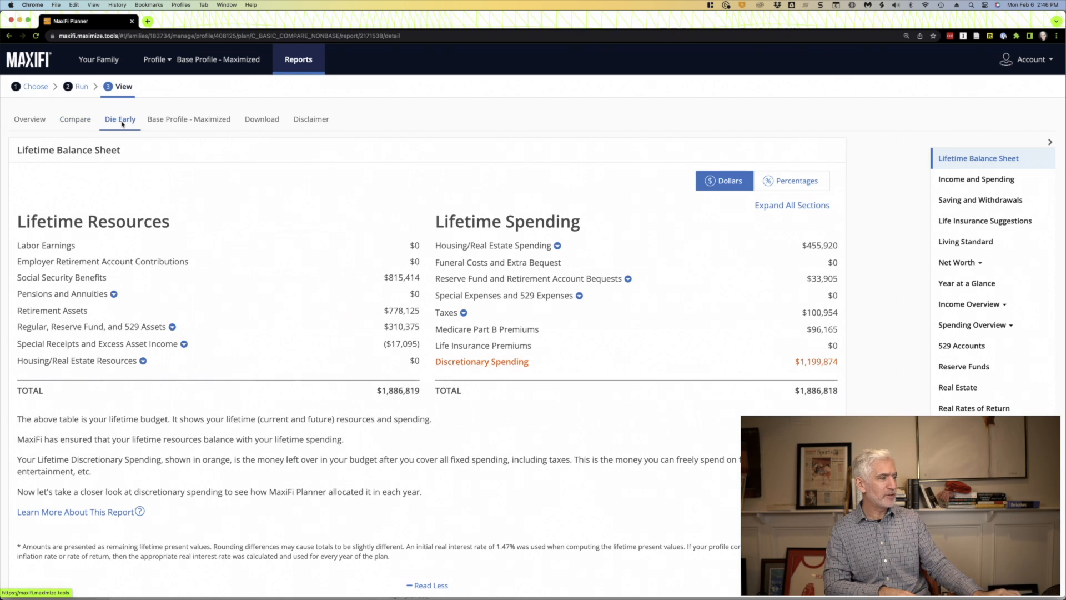
{"action": "left_click", "coordinate": [187, 121]}
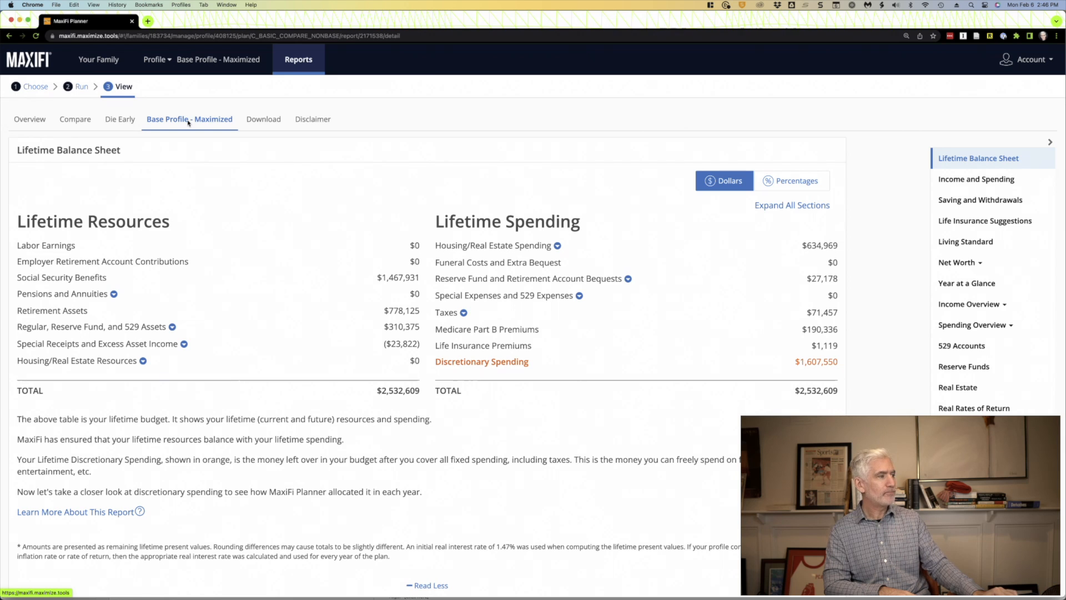
- Run a Comparison Plan report of Base Profile - Maximized against Higher Returns and examine its discretionary spending charts
{"action": "left_click", "coordinate": [288, 61]}
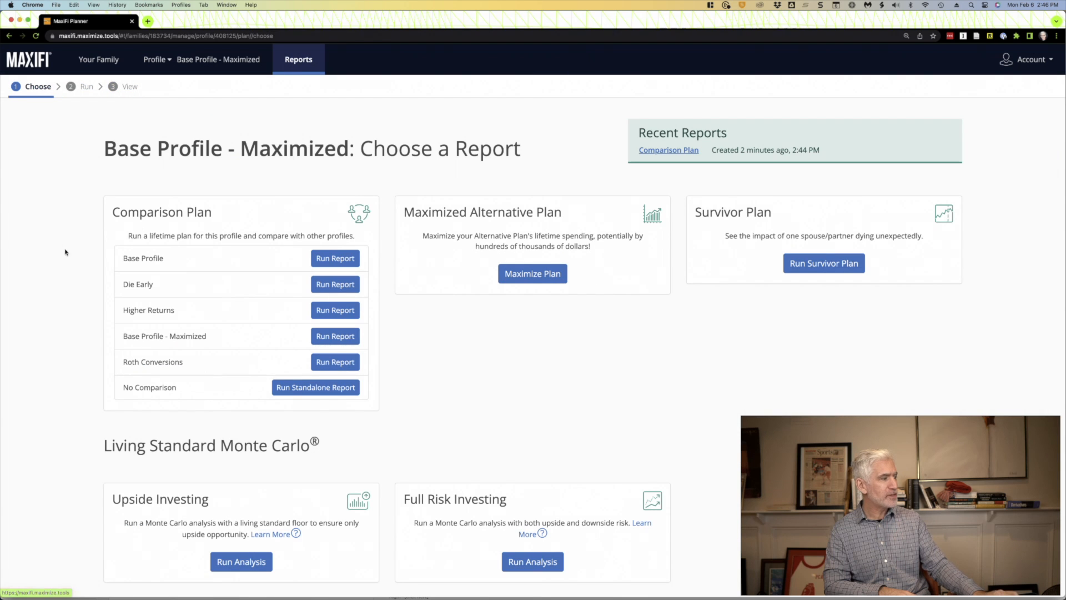
{"action": "left_click", "coordinate": [343, 312]}
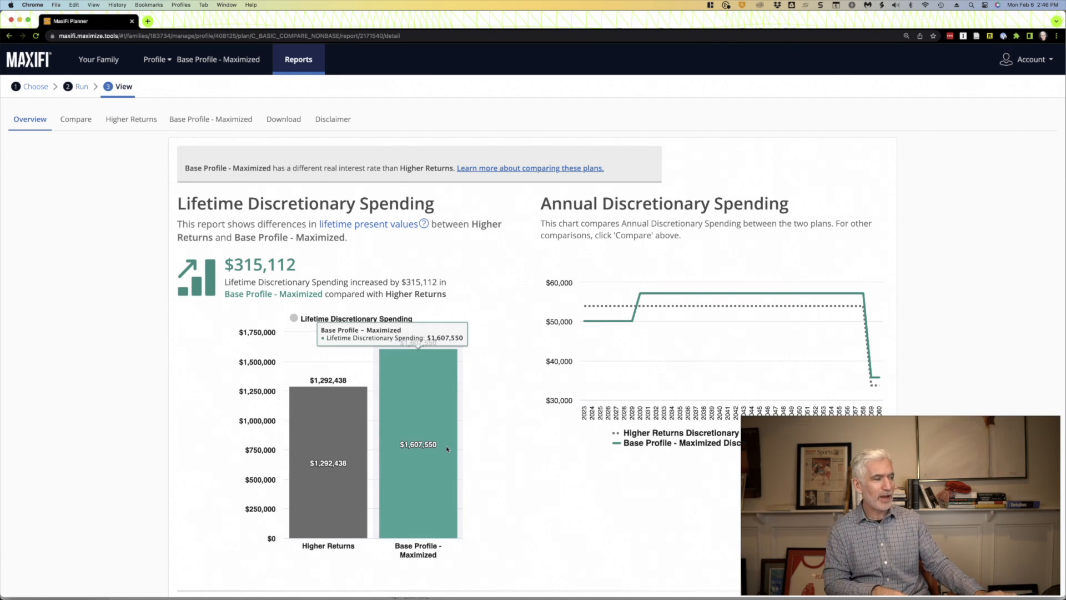
{"action": "scroll", "coordinate": [445, 445], "scroll_direction": "down", "scroll_amount": 2}
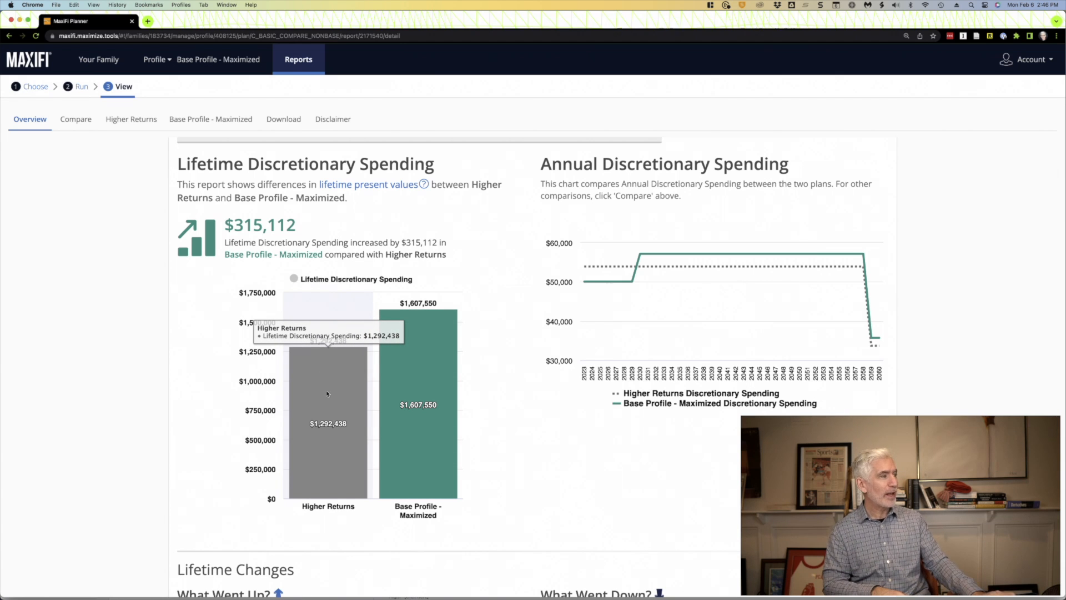
{"action": "left_click", "coordinate": [218, 59]}
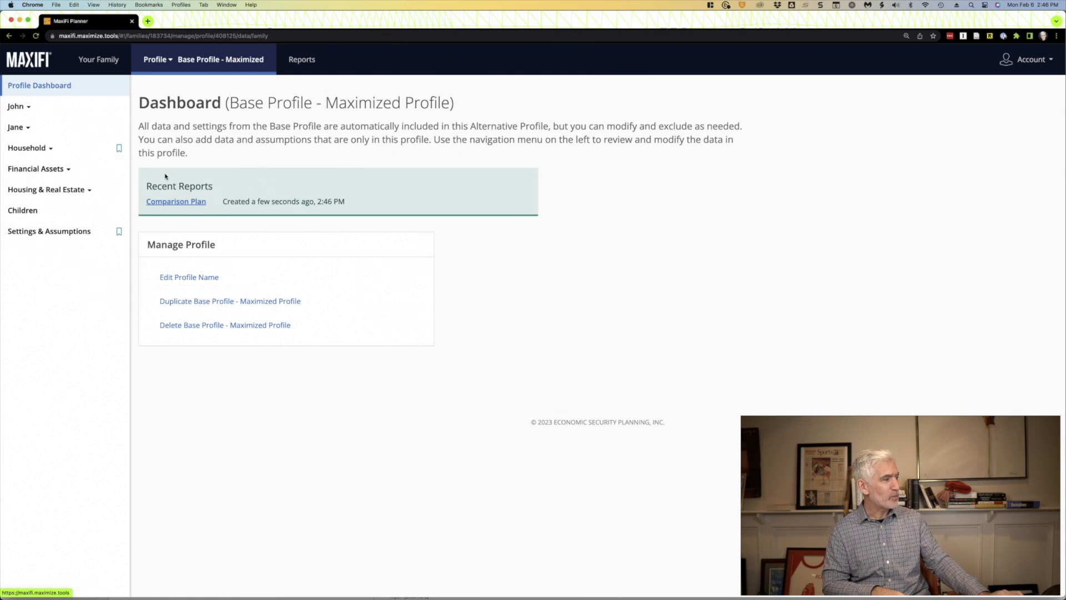
{"action": "left_click", "coordinate": [301, 60]}
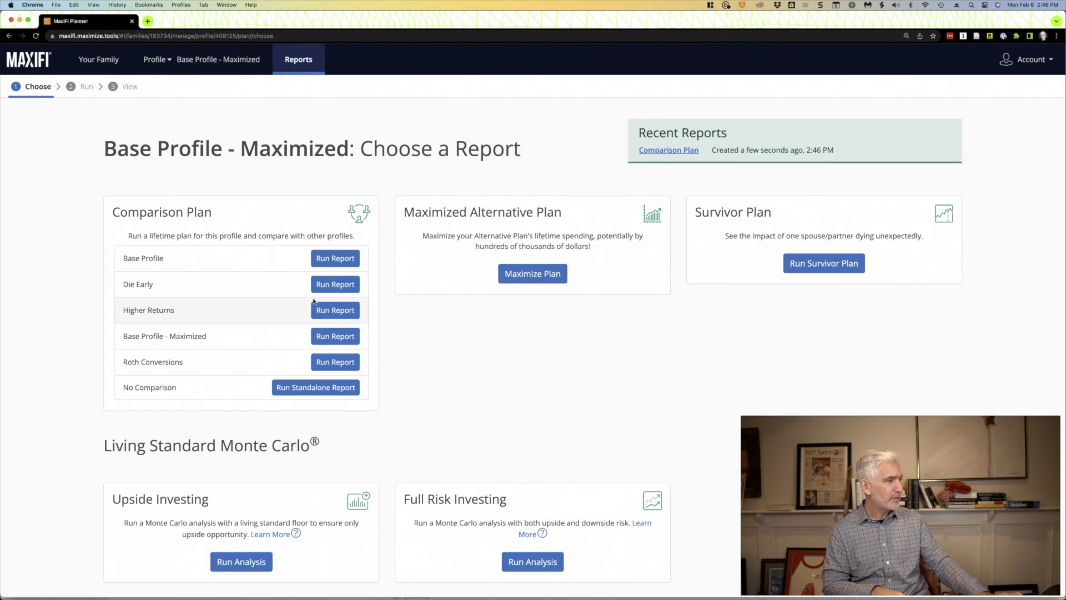
{"action": "left_click", "coordinate": [328, 284]}
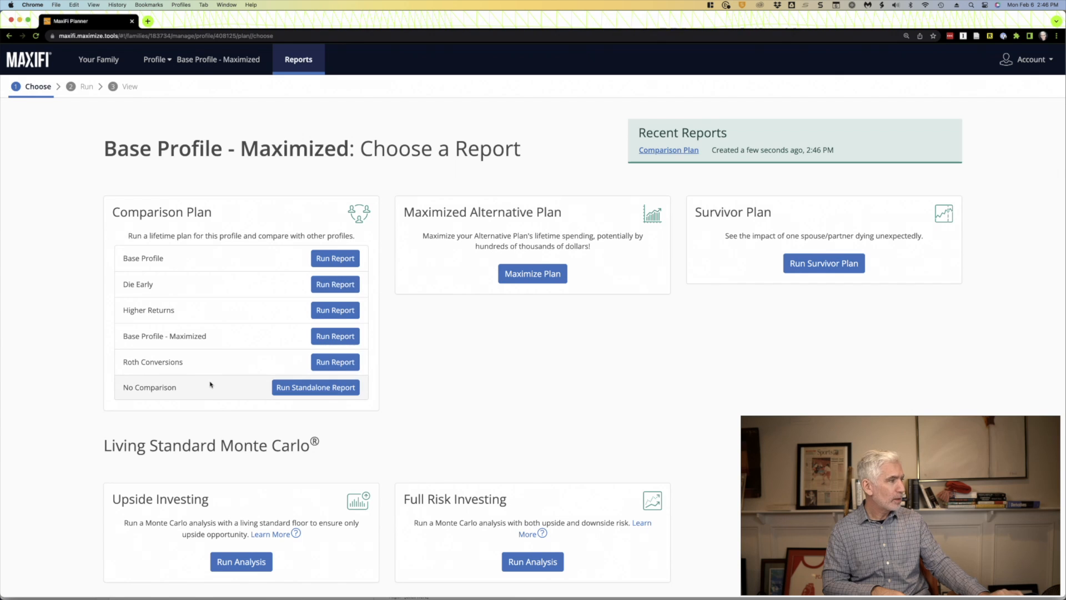
{"action": "left_click", "coordinate": [207, 59]}
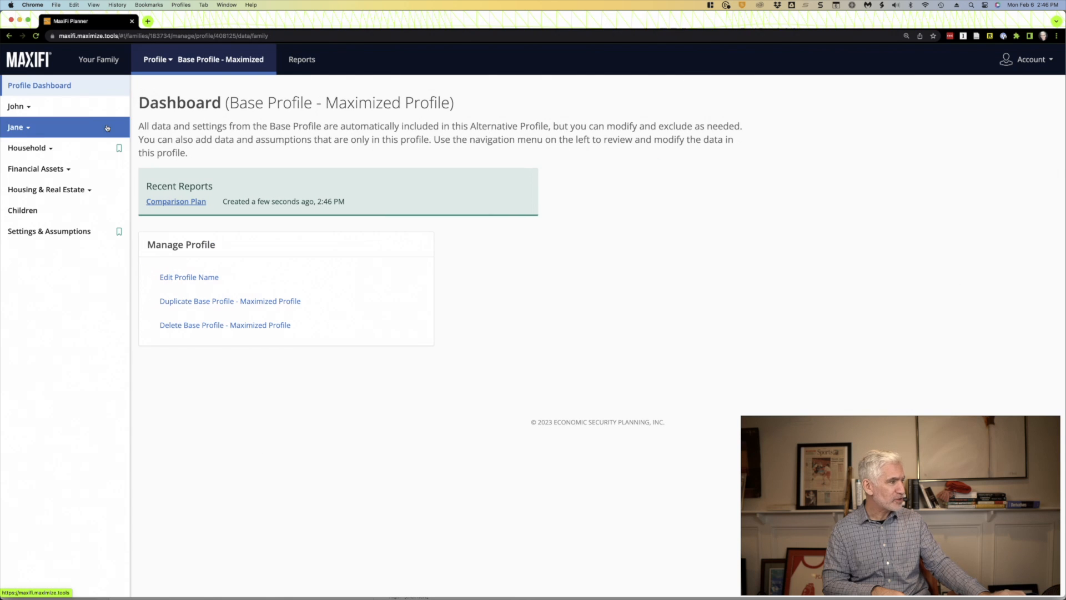
- Return to the family overview and open the Die Early profile's dashboard
{"action": "left_click", "coordinate": [99, 59]}
{"action": "left_click", "coordinate": [465, 191]}
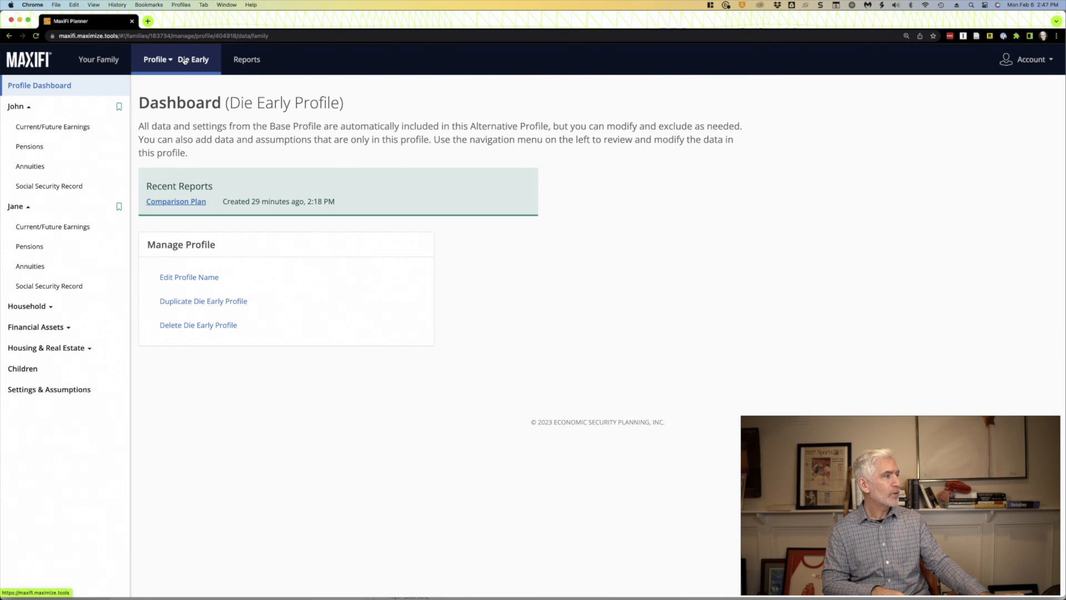
- Run a Maximized Alternative Plan report for the Die Early profile with the default maximization options
{"action": "left_click", "coordinate": [244, 60]}
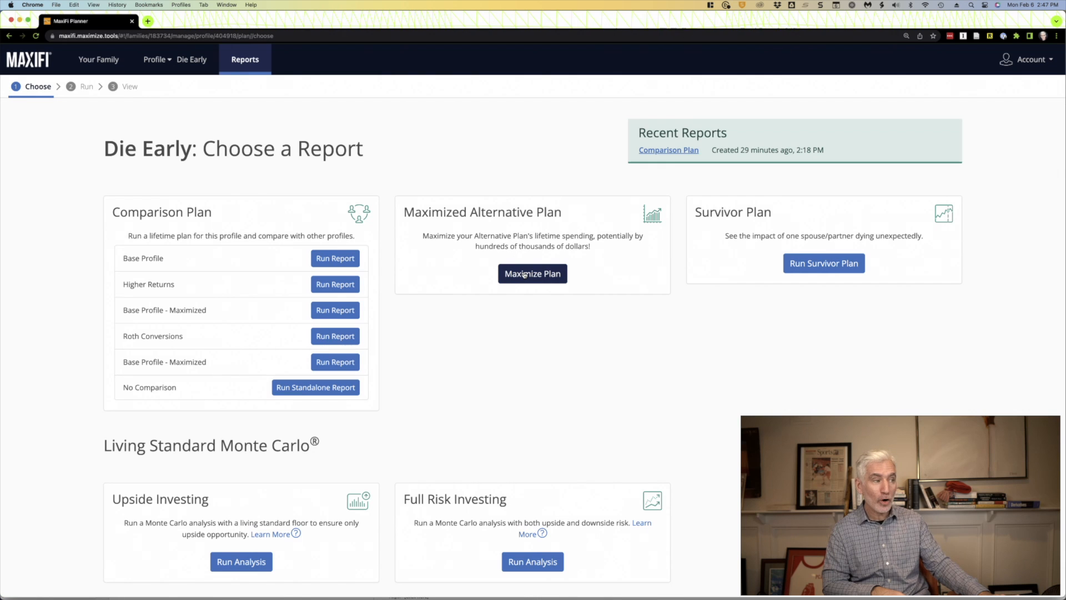
{"action": "left_click", "coordinate": [524, 274]}
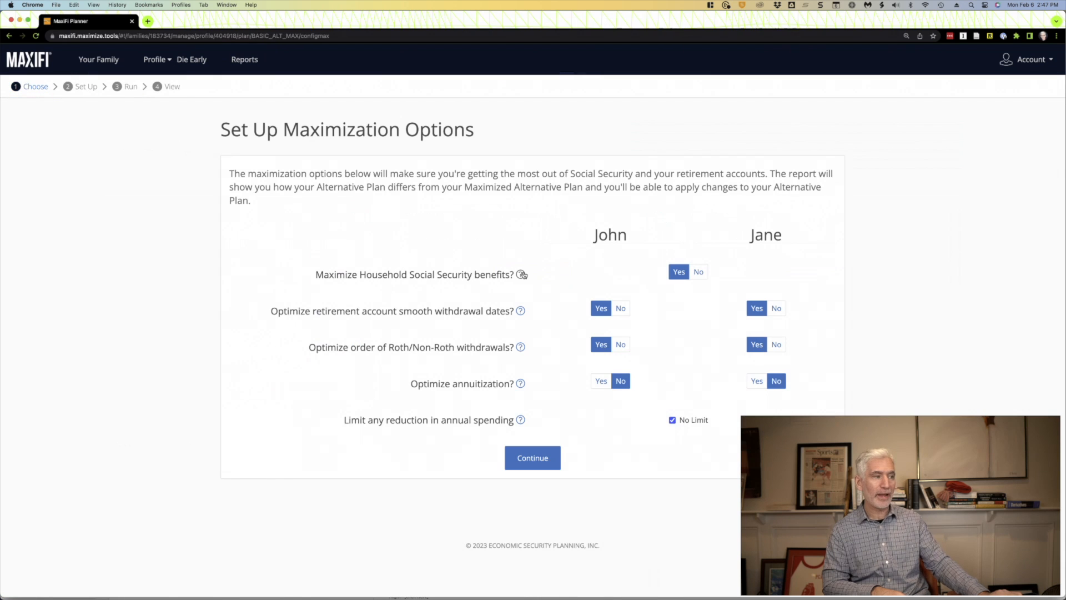
{"action": "left_click", "coordinate": [528, 458]}
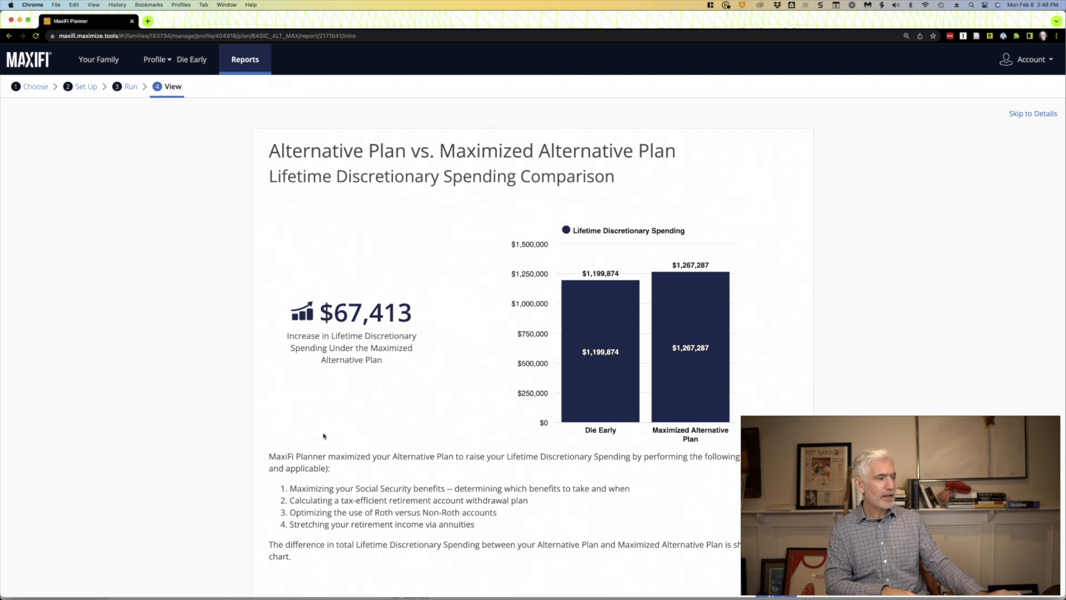
- Review the maximized report's lifetime and annual discretionary spending, Social Security filing dates and the husband's retirement account comparison
{"action": "mouse_move", "coordinate": [618, 317]}
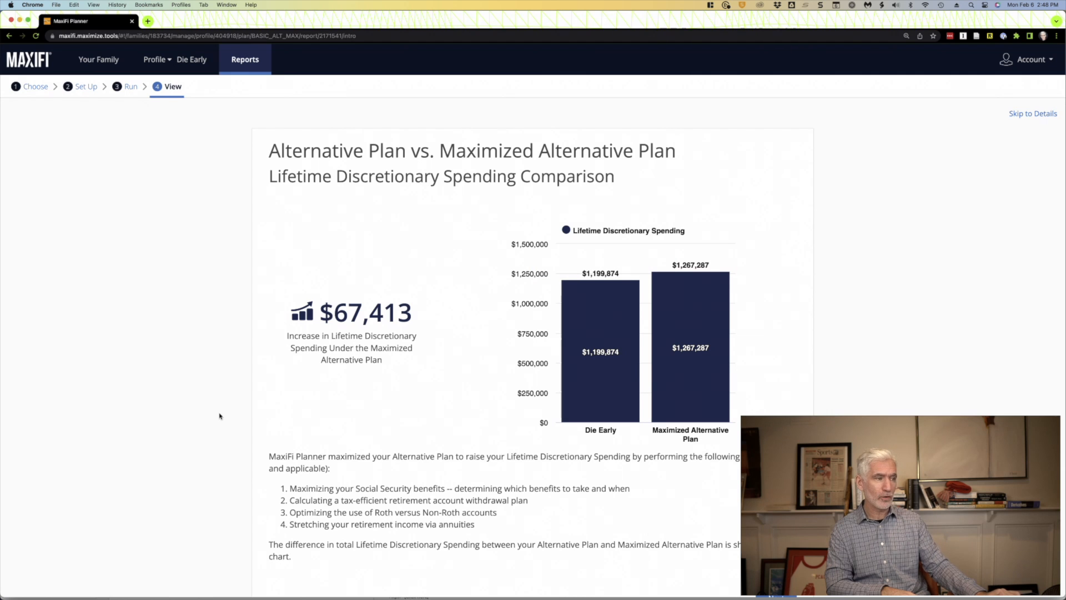
{"action": "scroll", "coordinate": [219, 415], "scroll_direction": "down", "scroll_amount": 1}
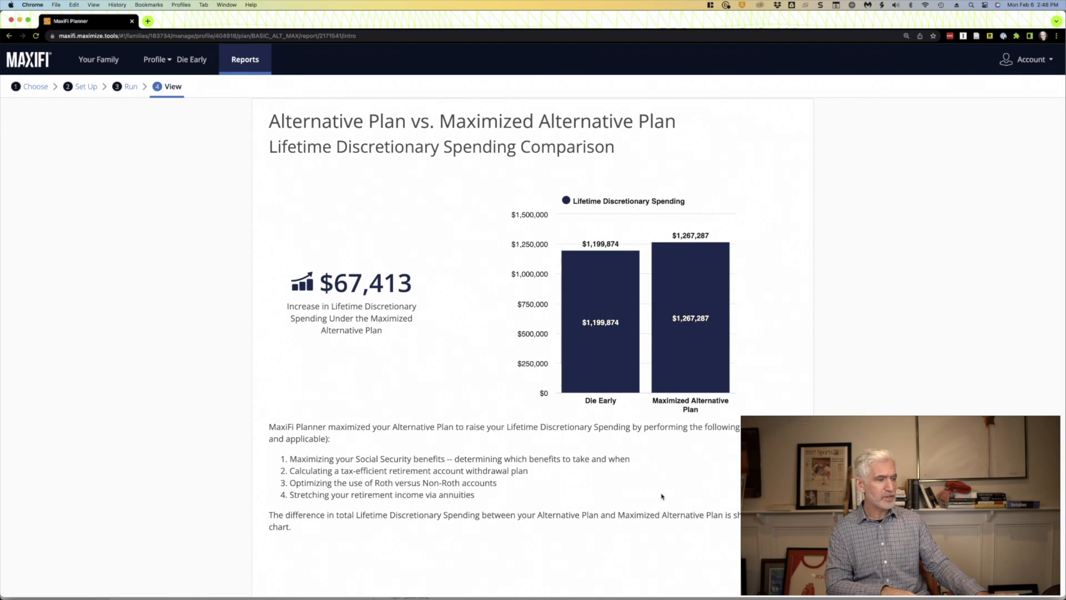
{"action": "left_click", "coordinate": [776, 568]}
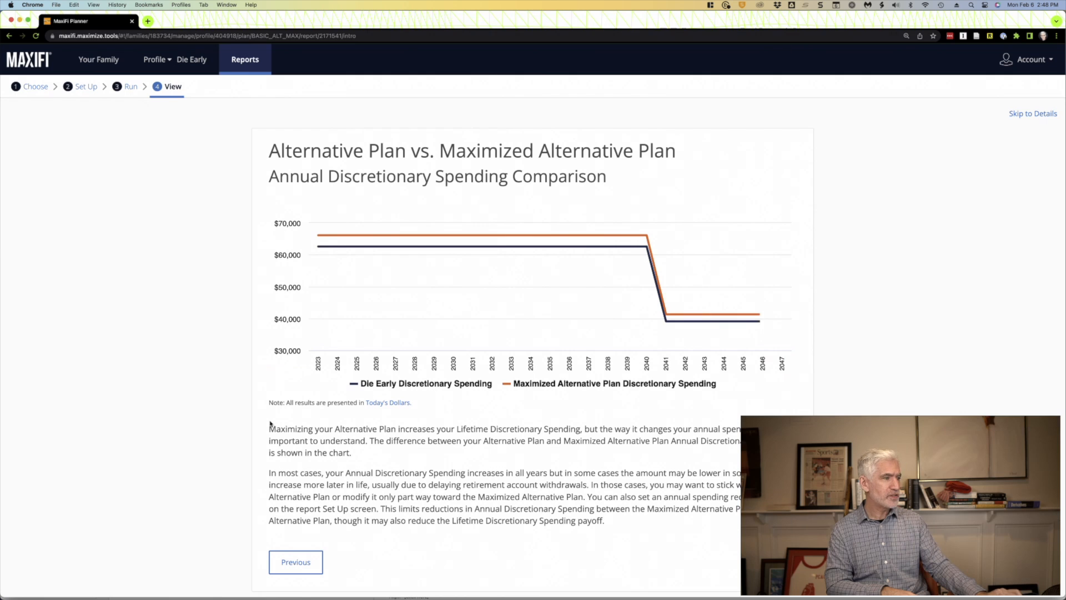
{"action": "mouse_move", "coordinate": [330, 238]}
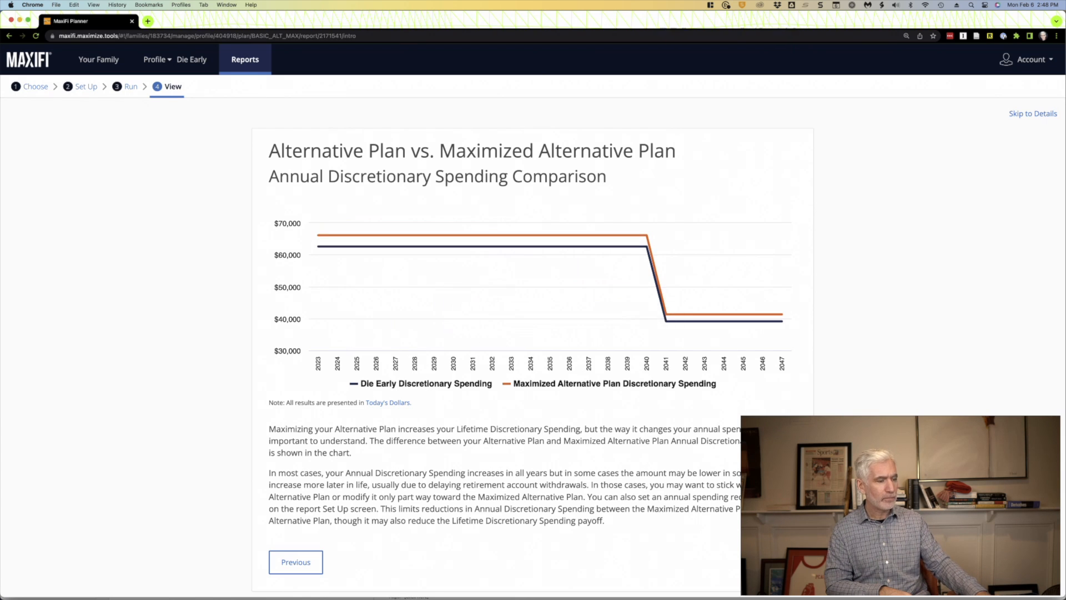
{"action": "left_click", "coordinate": [776, 562]}
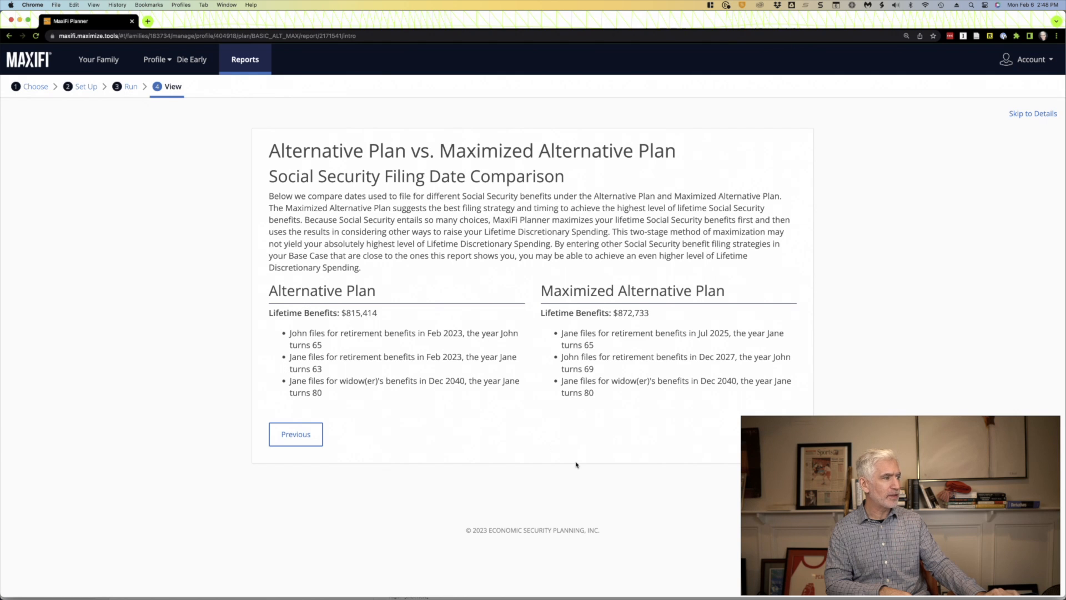
{"action": "left_click", "coordinate": [776, 434]}
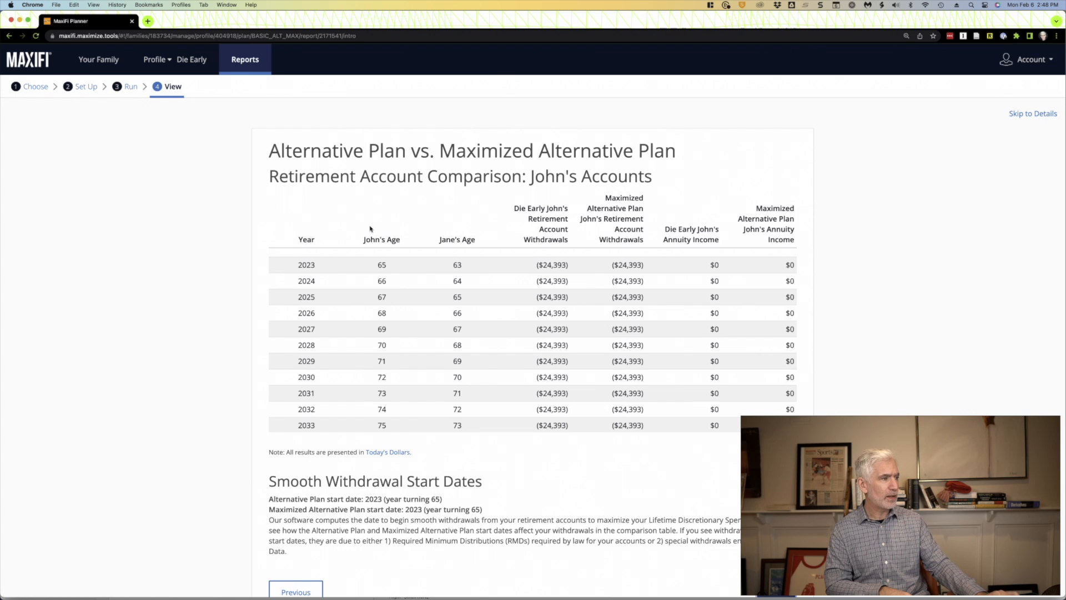
- Start a Full Risk Investing analysis for Die Early, keep Common Strategy - Always Moderate for the Base Profile's regular assets and view its allocation
{"action": "left_click", "coordinate": [251, 60]}
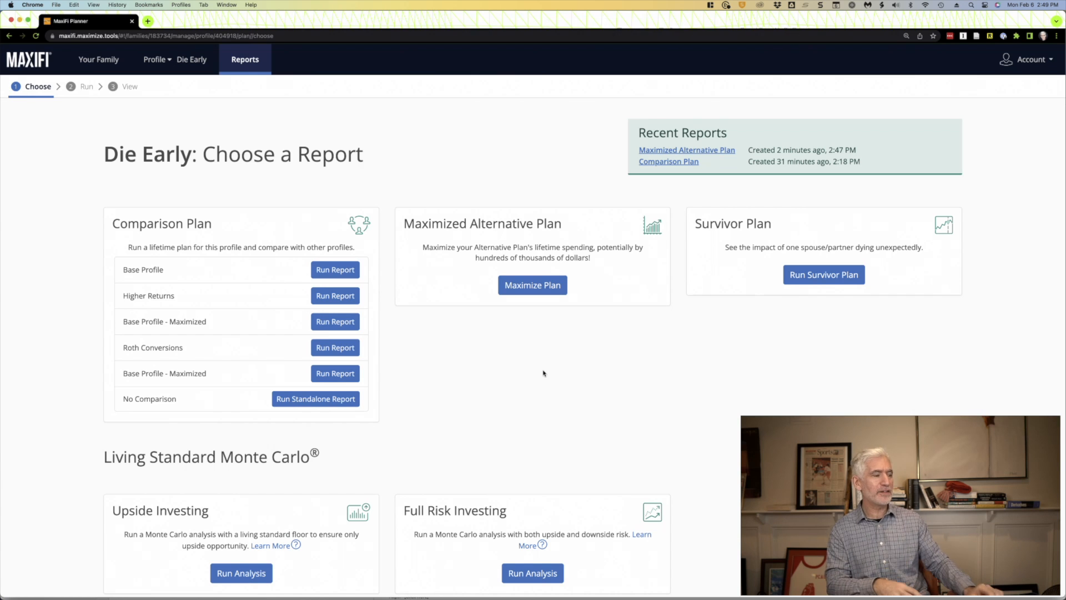
{"action": "scroll", "coordinate": [543, 373], "scroll_direction": "down", "scroll_amount": 2}
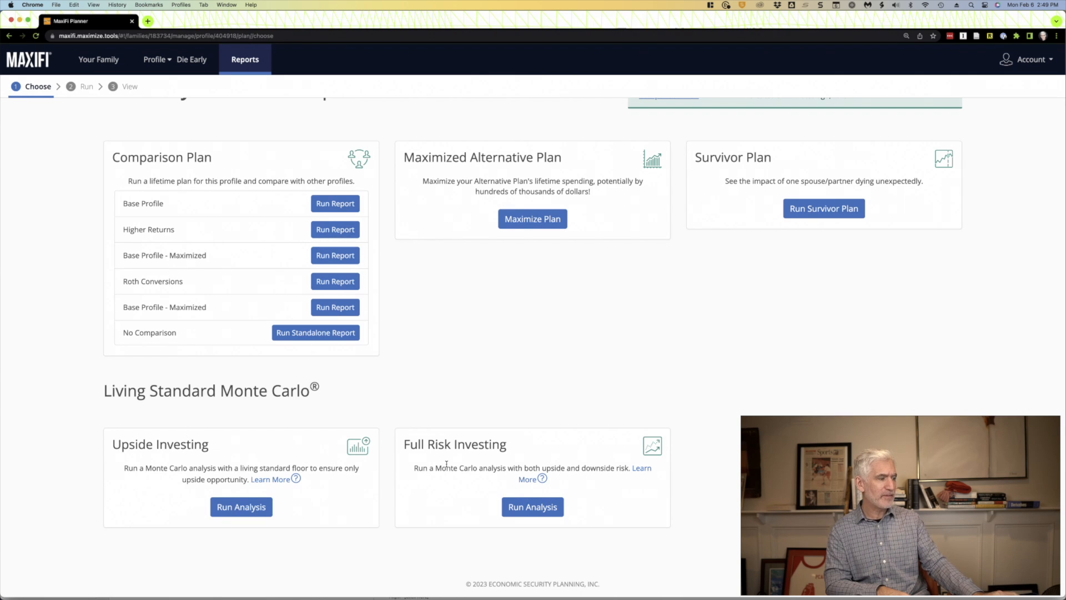
{"action": "left_click", "coordinate": [540, 507]}
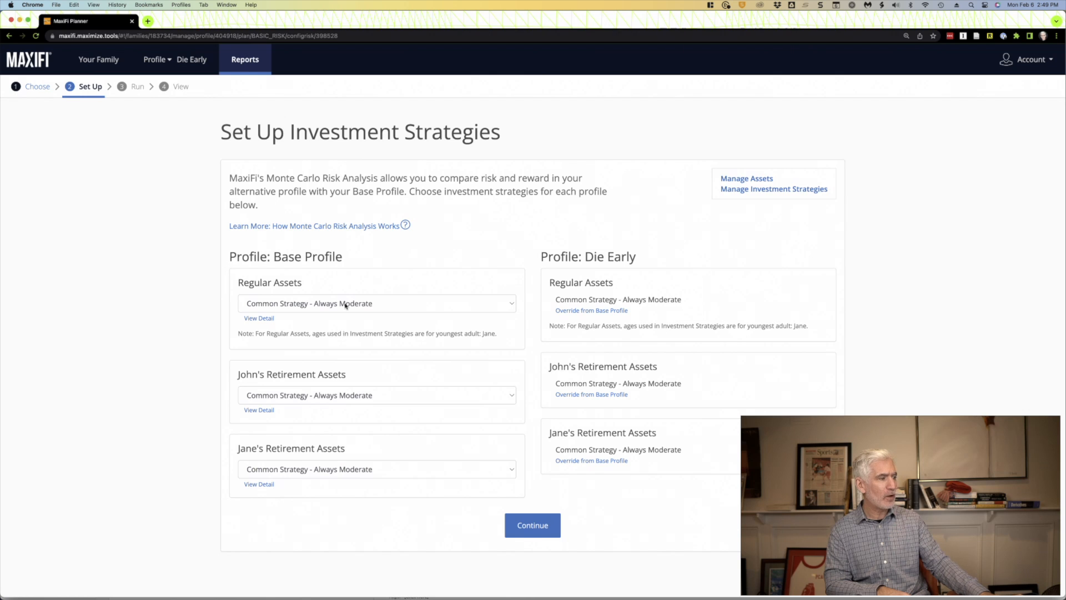
{"action": "left_click", "coordinate": [358, 304]}
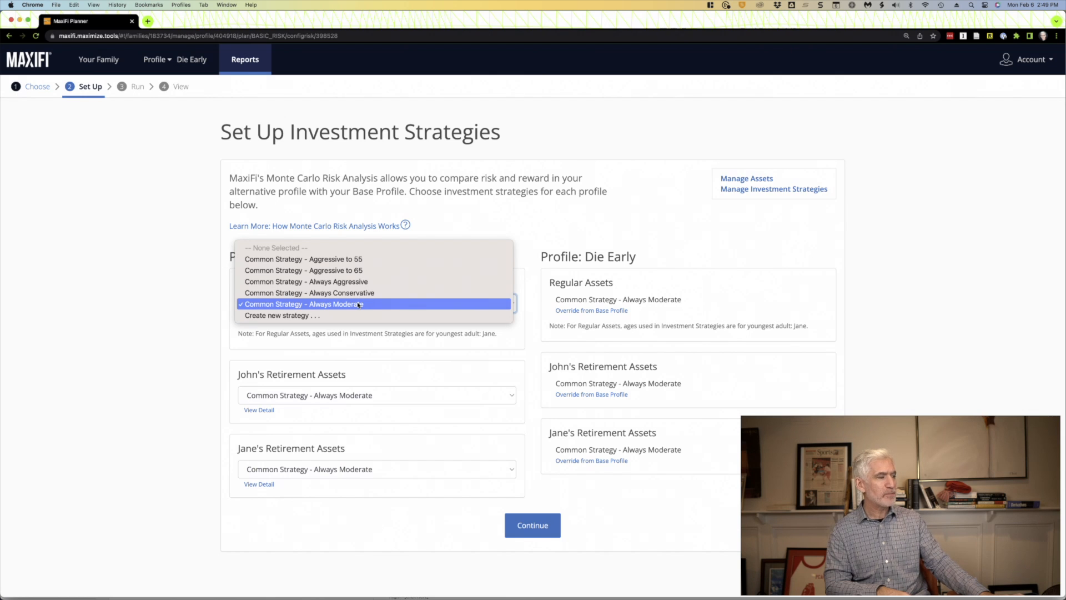
{"action": "left_click", "coordinate": [358, 303]}
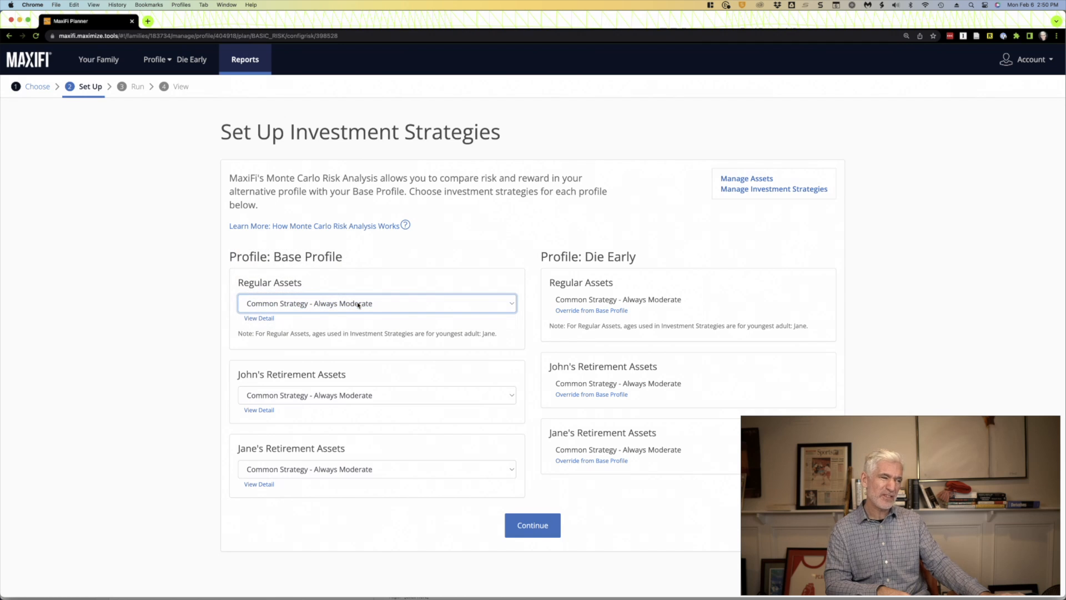
{"action": "left_click", "coordinate": [254, 318]}
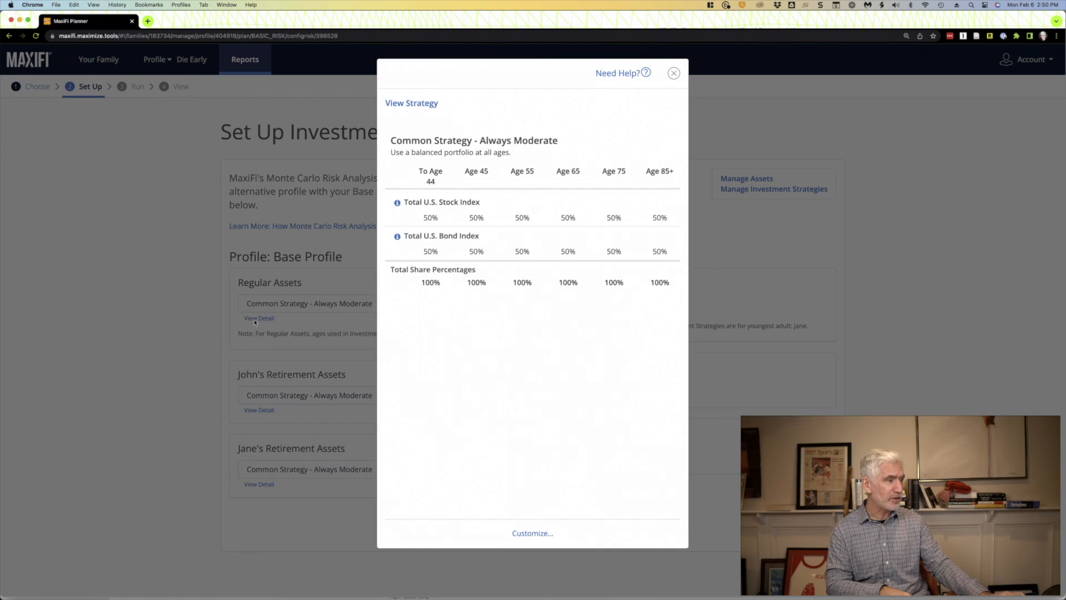
{"action": "left_click", "coordinate": [673, 73]}
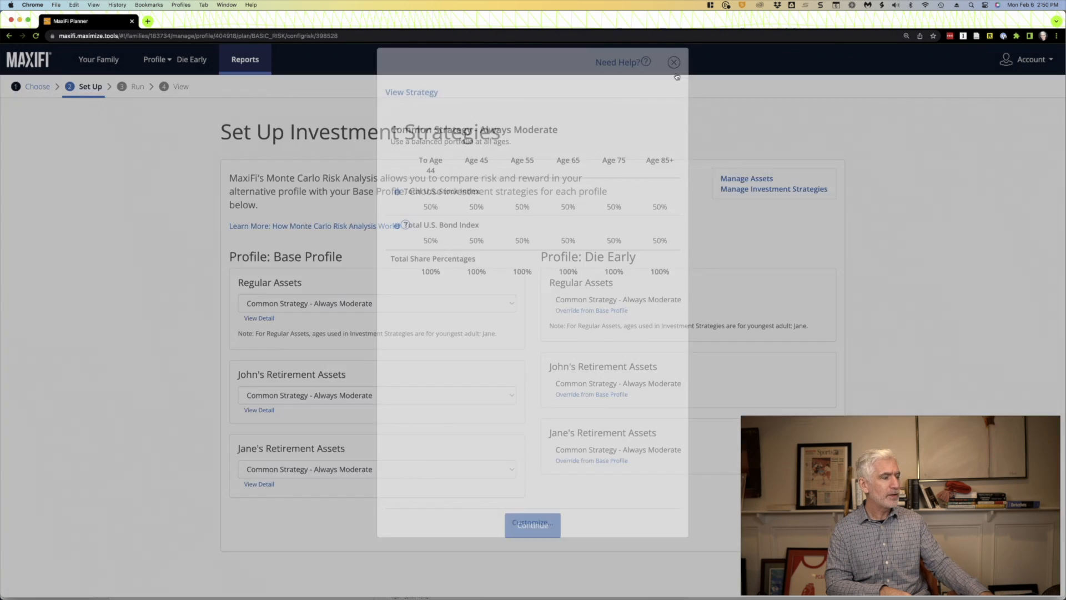
- Accept the investment strategies and spending behavior settings and run the Full Risk Investing analysis
{"action": "left_click", "coordinate": [525, 519]}
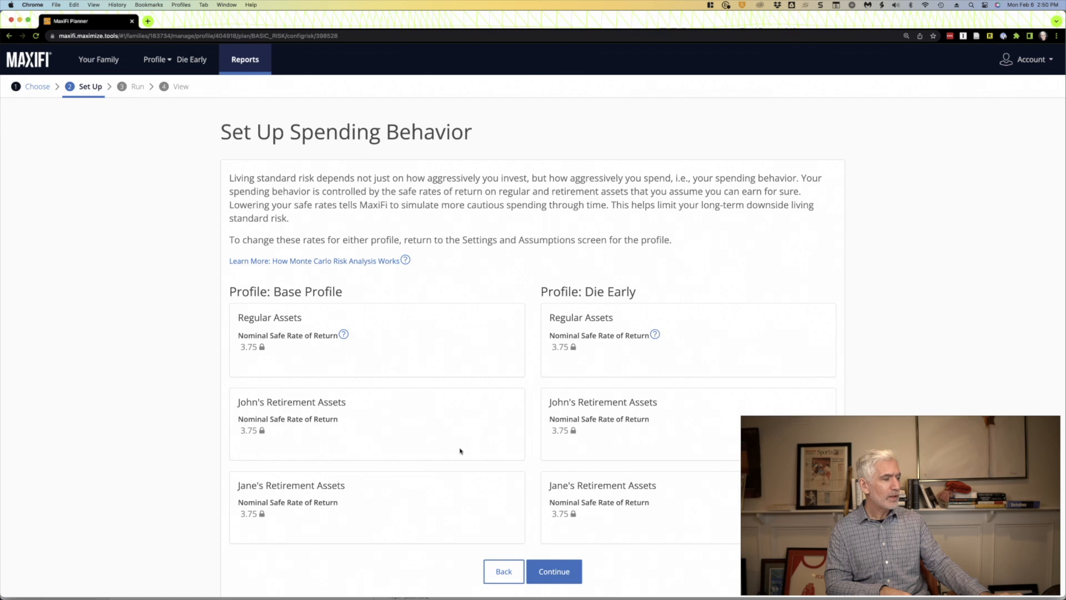
{"action": "scroll", "coordinate": [467, 461], "scroll_direction": "down", "scroll_amount": 2}
{"action": "left_click", "coordinate": [562, 527]}
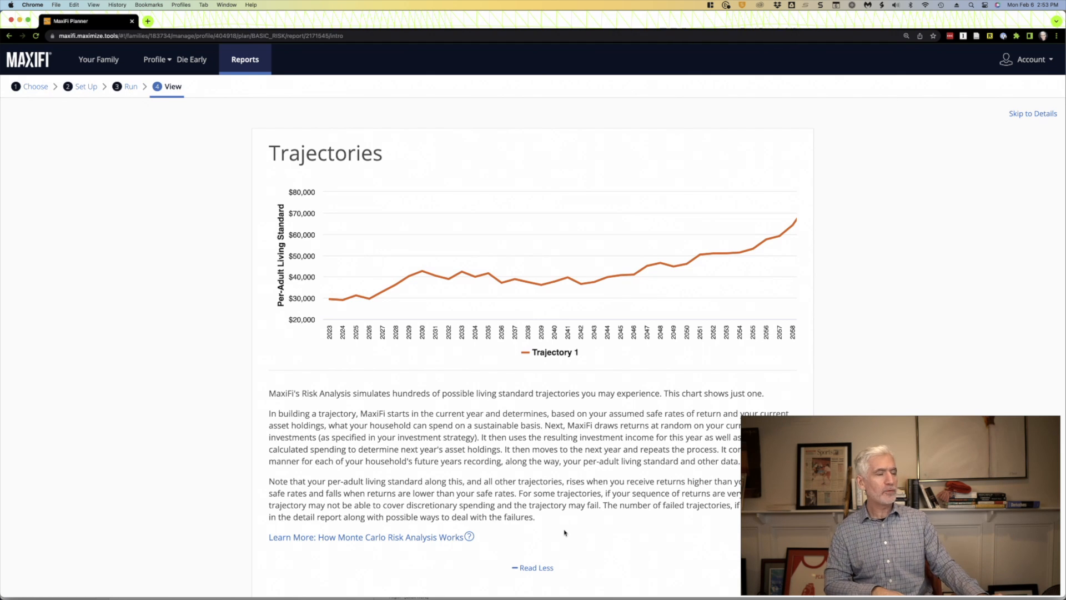
- Examine the risk report's Trajectories, Starting Point and Percentile Trajectory Values charts, including the percentile values for 2060
{"action": "scroll", "coordinate": [565, 532], "scroll_direction": "down", "scroll_amount": 2}
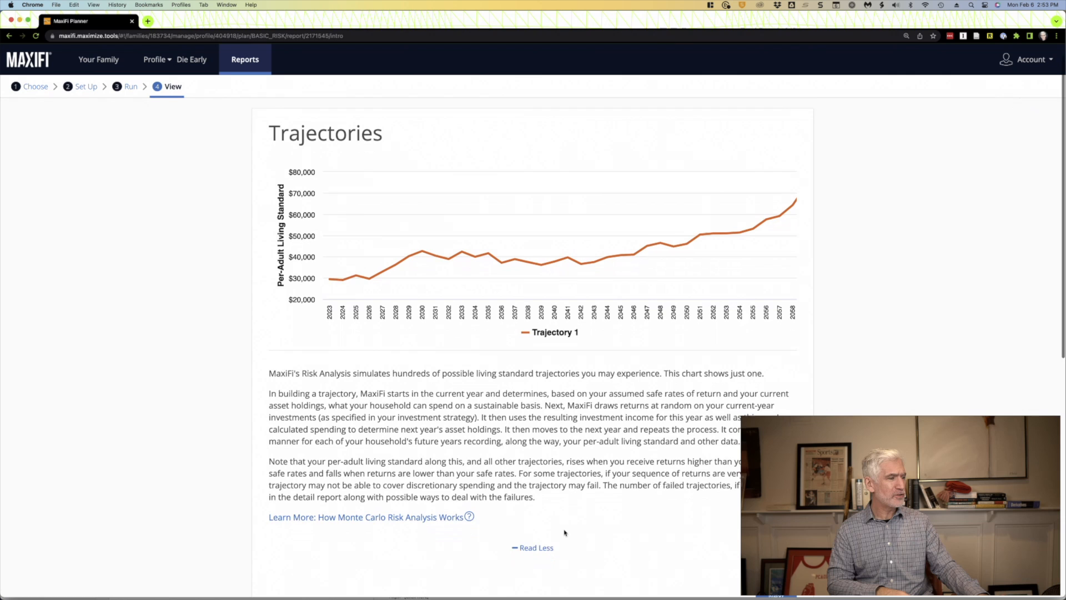
{"action": "scroll", "coordinate": [564, 533], "scroll_direction": "down", "scroll_amount": 1}
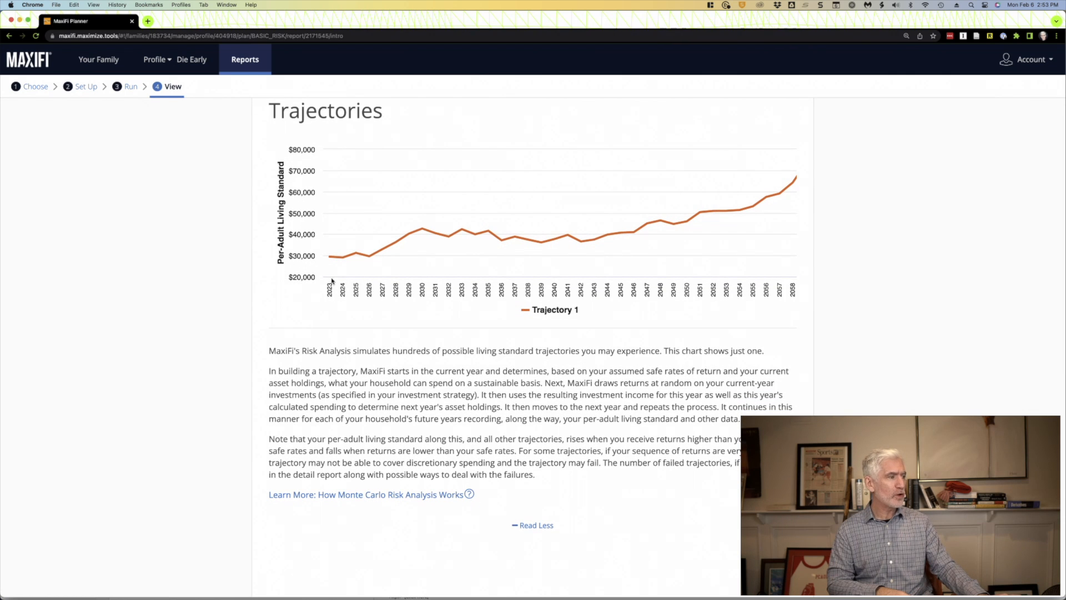
{"action": "mouse_move", "coordinate": [328, 262]}
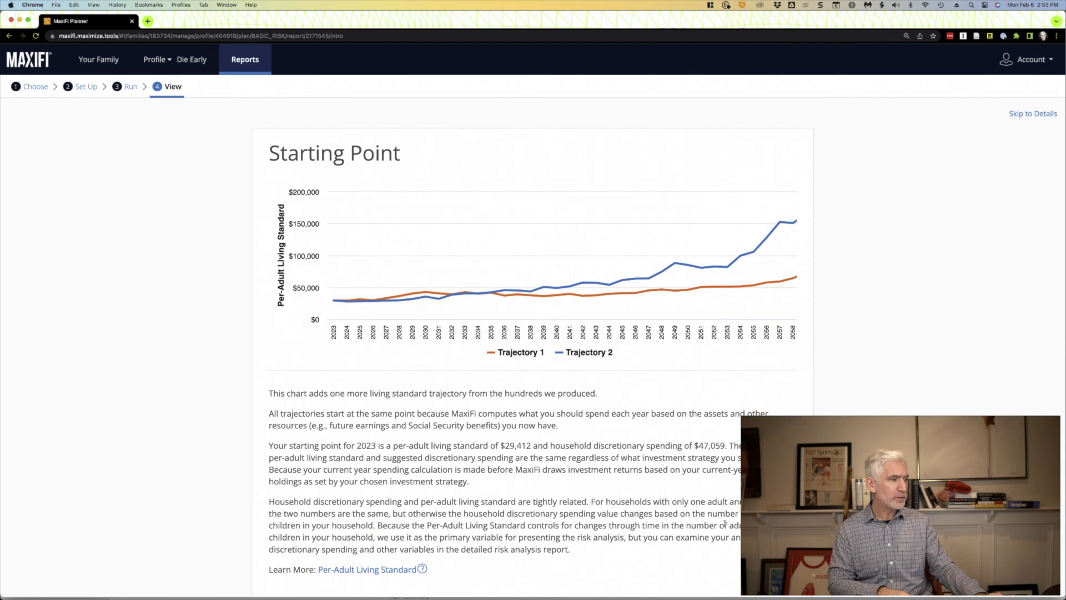
{"action": "scroll", "coordinate": [725, 523], "scroll_direction": "down", "scroll_amount": 1}
{"action": "mouse_move", "coordinate": [389, 280]}
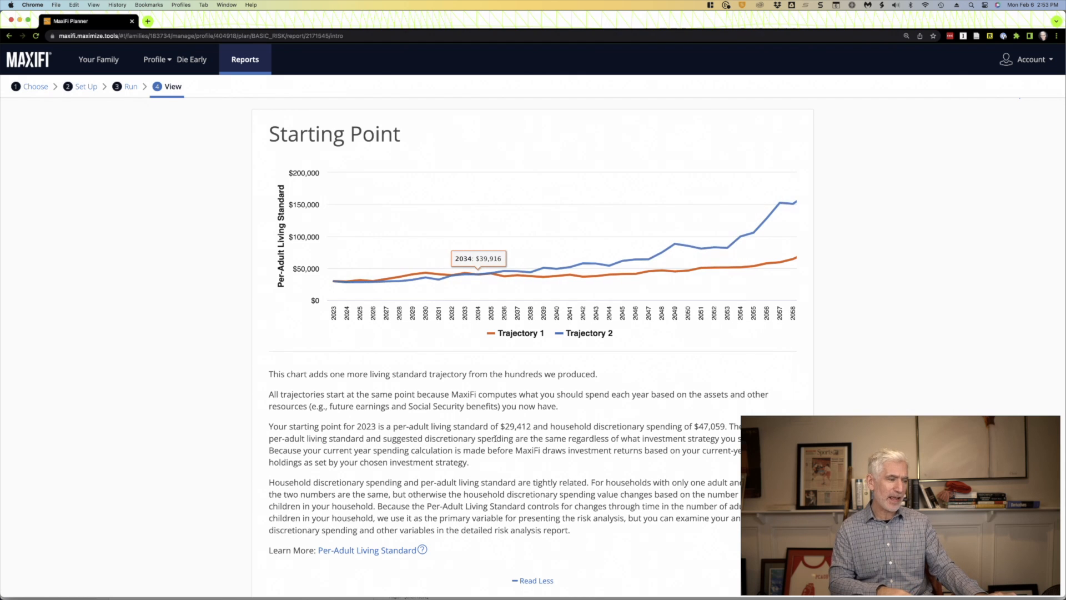
{"action": "scroll", "coordinate": [496, 441], "scroll_direction": "down", "scroll_amount": 1}
{"action": "scroll", "coordinate": [495, 441], "scroll_direction": "down", "scroll_amount": 1}
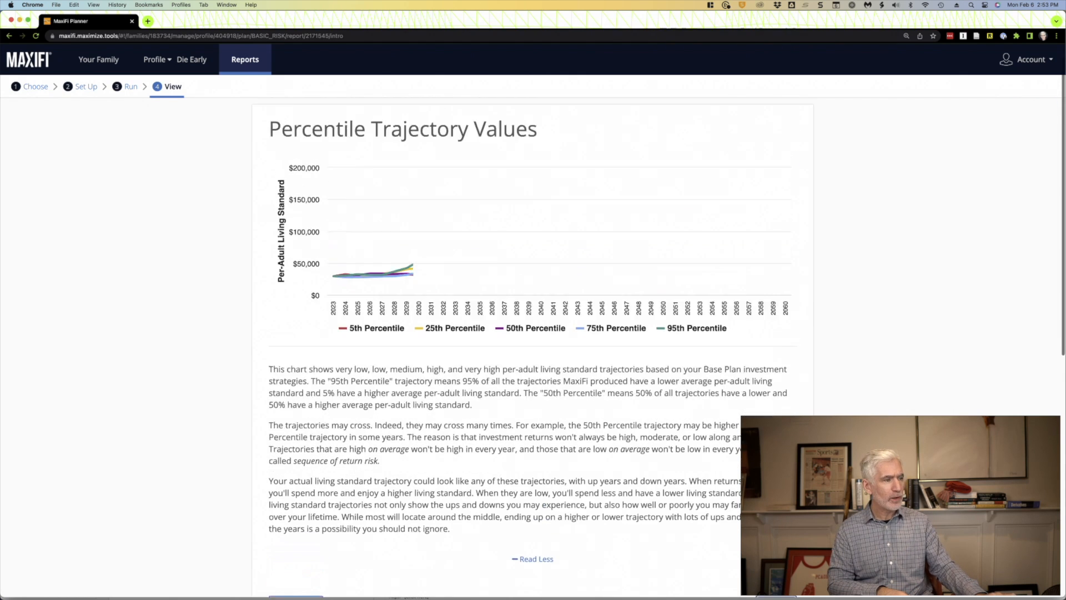
{"action": "mouse_move", "coordinate": [791, 294]}
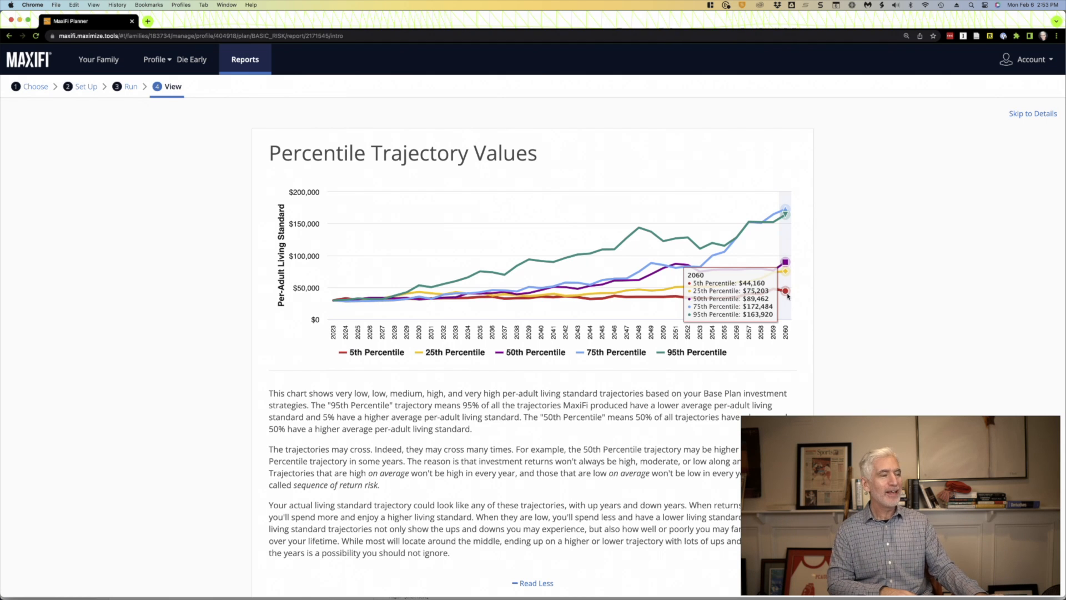
{"action": "scroll", "coordinate": [788, 297], "scroll_direction": "down", "scroll_amount": 3}
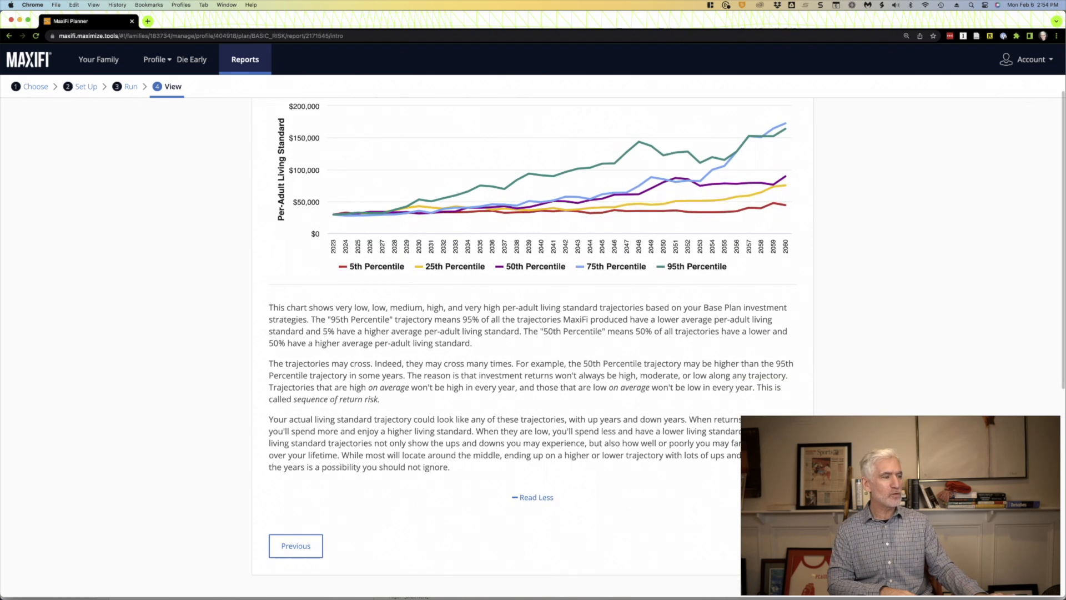
- Open the detailed risk analysis, view the Base Plan's living standard trajectories, and show the Die Early trajectories as a table
{"action": "left_click", "coordinate": [772, 545]}
{"action": "left_click", "coordinate": [531, 296]}
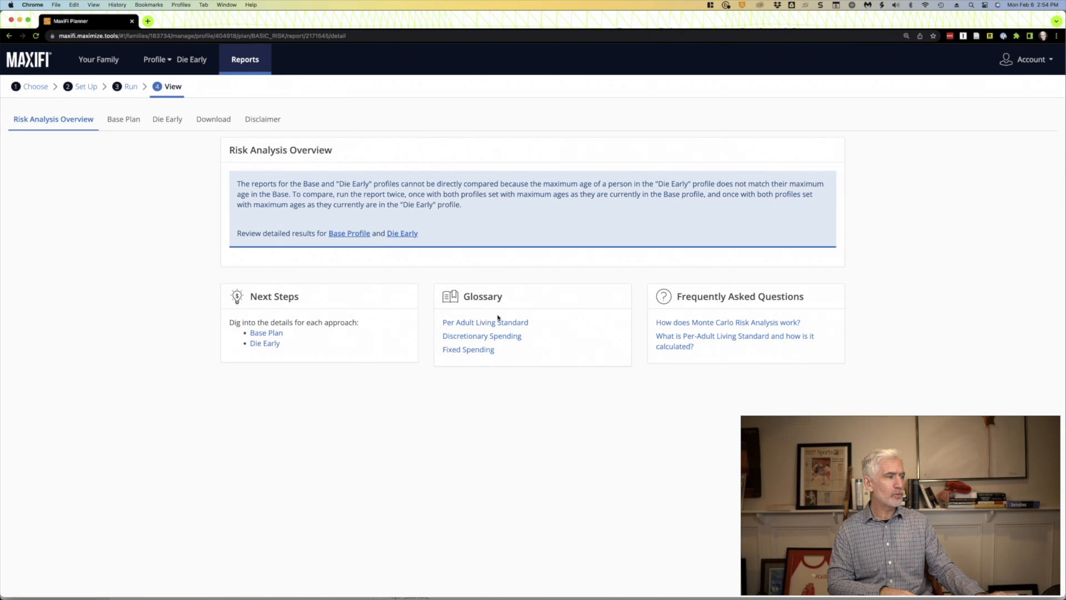
{"action": "left_click", "coordinate": [122, 118]}
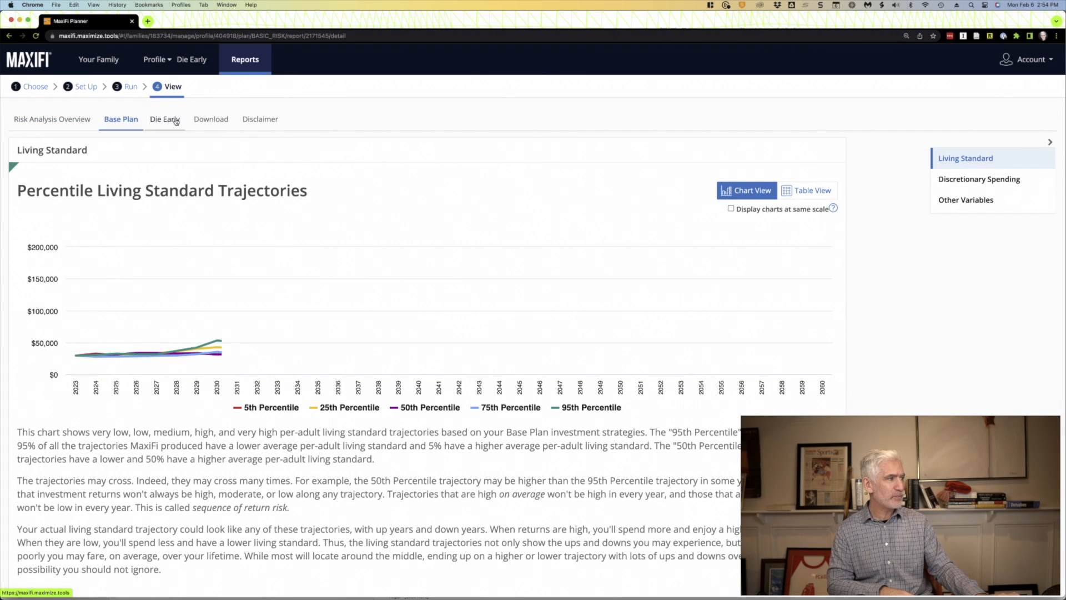
{"action": "left_click", "coordinate": [166, 120]}
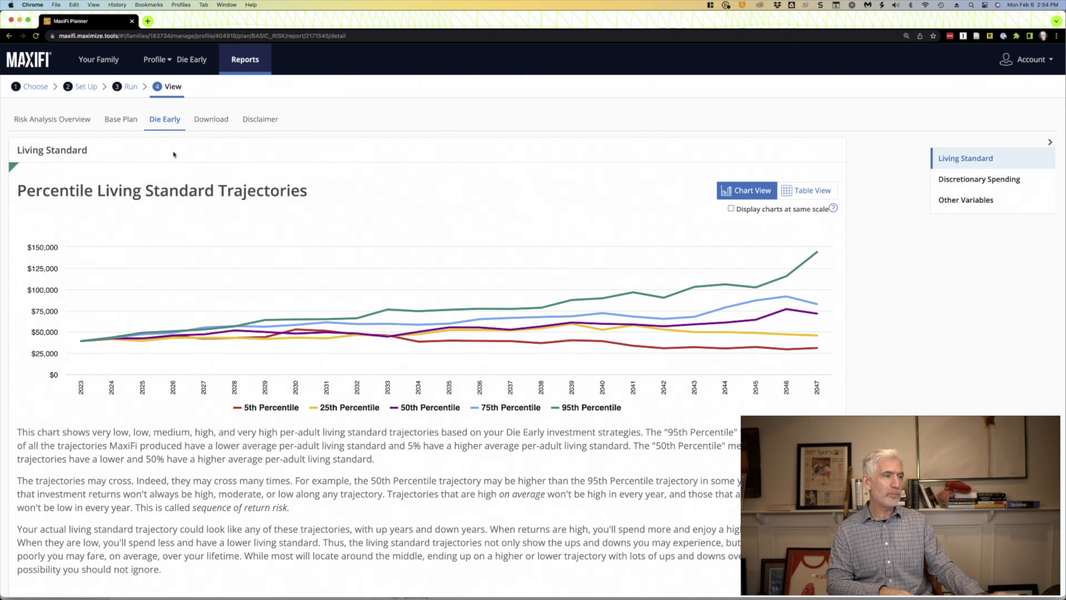
{"action": "left_click", "coordinate": [807, 191]}
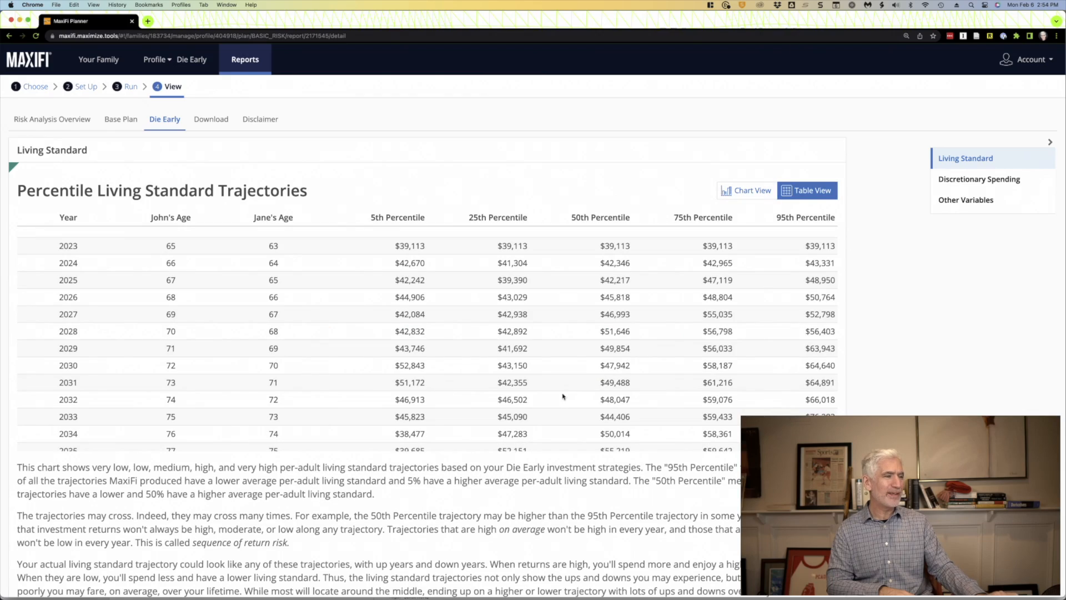